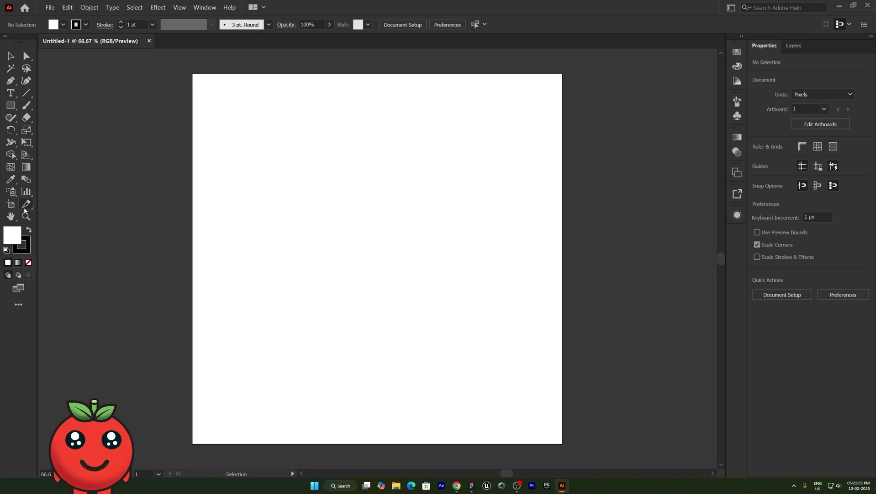
- Draw two rectangles side by side, about 208 × 250 px and 158 × 250 px
{"action": "left_click", "coordinate": [11, 105]}
{"action": "left_click_drag", "start_coordinate": [263, 137], "coordinate": [334, 223]}
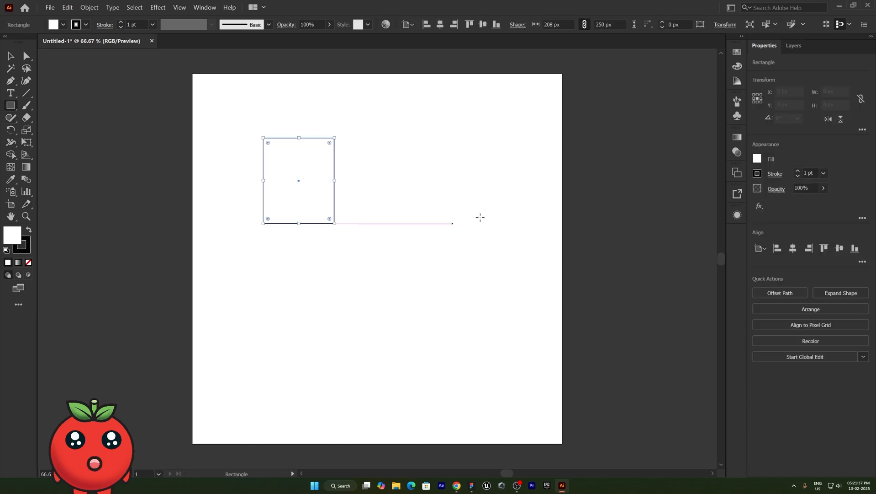
{"action": "mouse_move", "coordinate": [402, 137]}
{"action": "left_mouse_down"}
{"action": "mouse_move", "coordinate": [466, 229]}
{"action": "mouse_move", "coordinate": [457, 223]}
{"action": "left_mouse_up"}
{"action": "key", "text": "v"}
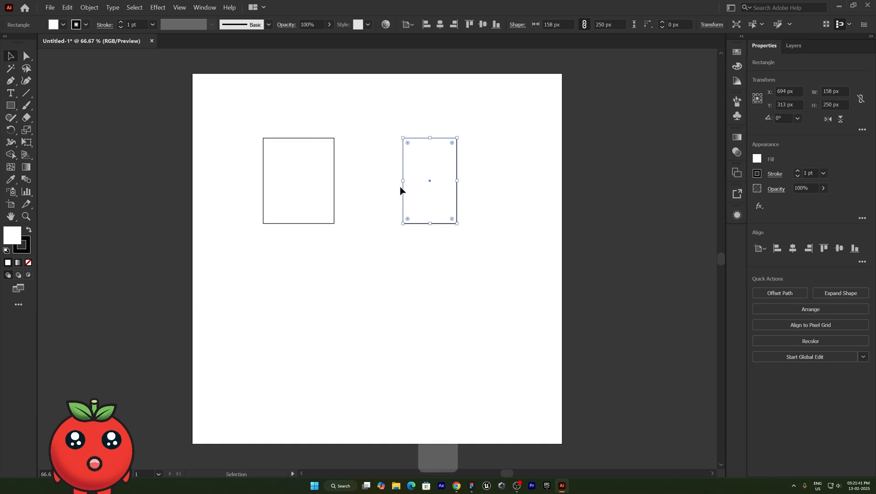
- Fill the right rectangle red and the left one green, and move the red rectangle to overlap the green one
{"action": "left_click", "coordinate": [737, 52]}
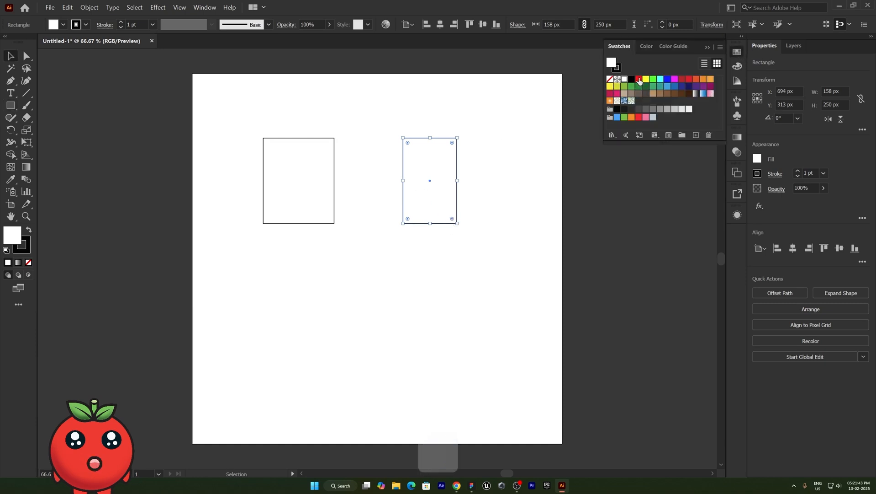
{"action": "left_click", "coordinate": [639, 79]}
{"action": "left_click", "coordinate": [333, 173]}
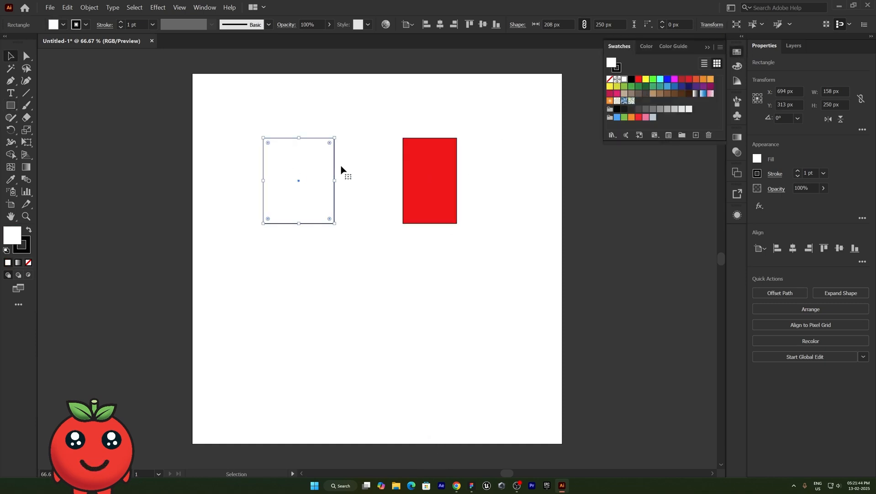
{"action": "left_click", "coordinate": [653, 79]}
{"action": "left_click", "coordinate": [493, 200]}
{"action": "left_click_drag", "start_coordinate": [431, 188], "coordinate": [322, 206]}
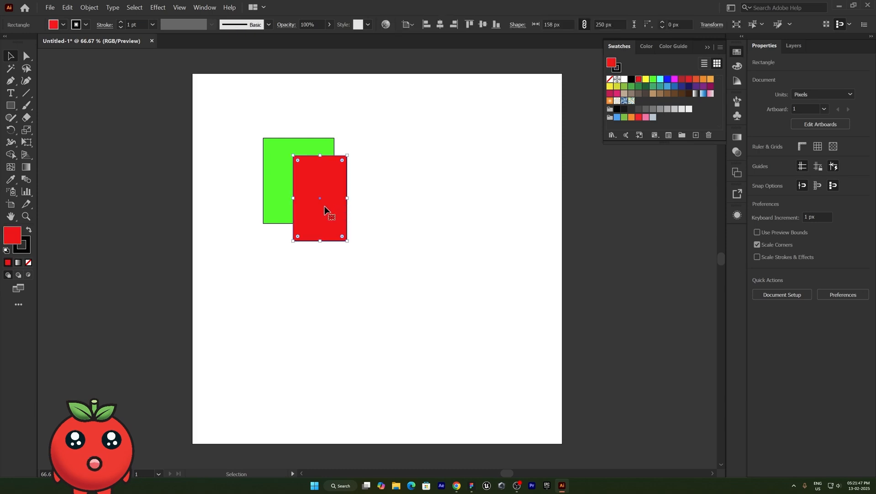
- Select both rectangles and try the Multiply and Screen blend modes on them
{"action": "key", "text": "ctrl+a"}
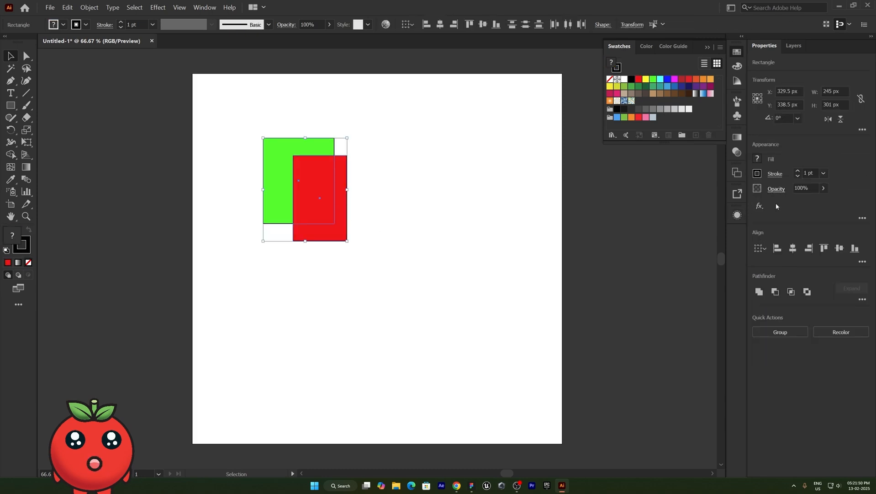
{"action": "left_click", "coordinate": [777, 188]}
{"action": "left_click", "coordinate": [694, 207]}
{"action": "left_click", "coordinate": [699, 247]}
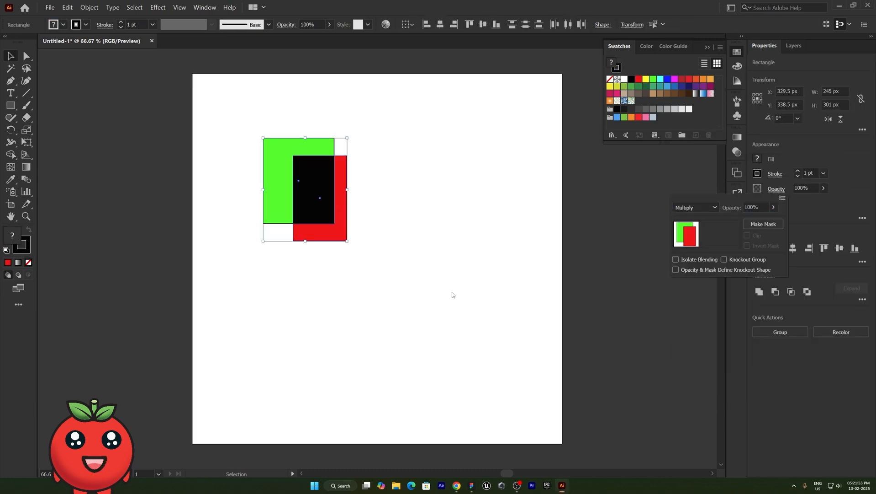
{"action": "left_click", "coordinate": [695, 207]}
{"action": "left_click", "coordinate": [694, 279]}
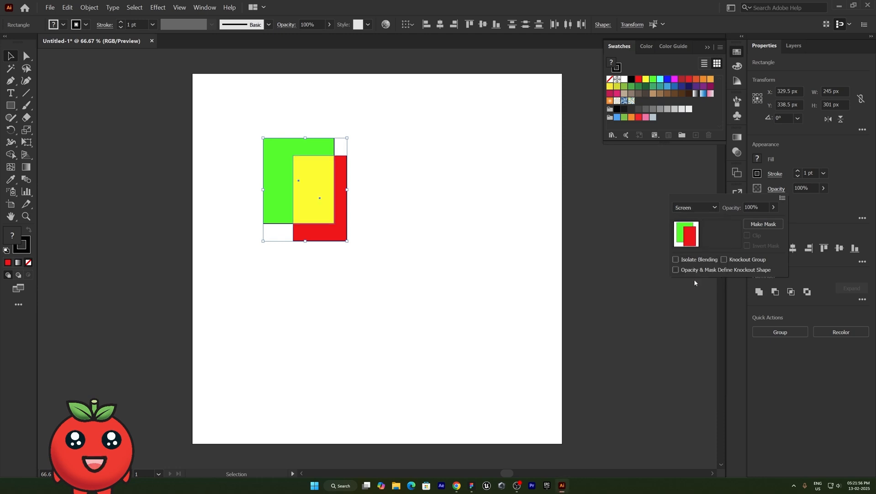
- Try the Hard Light and Saturation blend modes on the selected rectangles
{"action": "left_click", "coordinate": [695, 207]}
{"action": "left_click", "coordinate": [698, 328]}
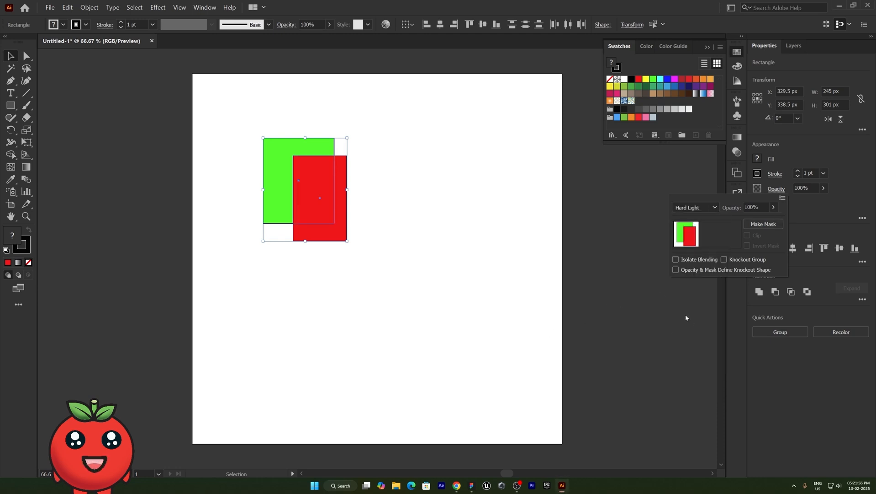
{"action": "left_click", "coordinate": [695, 207]}
{"action": "left_click", "coordinate": [700, 383]}
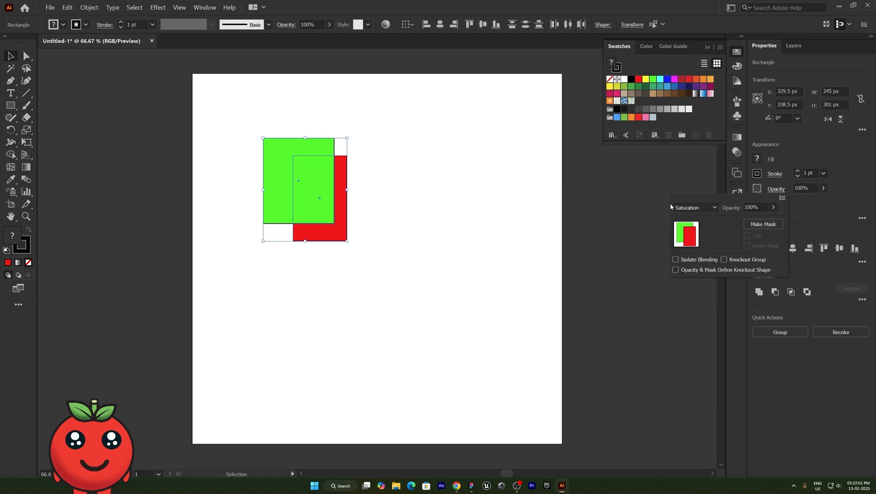
- Set the selected rectangles' blend mode to Color and deselect them
{"action": "left_click", "coordinate": [677, 207]}
{"action": "left_click", "coordinate": [697, 394]}
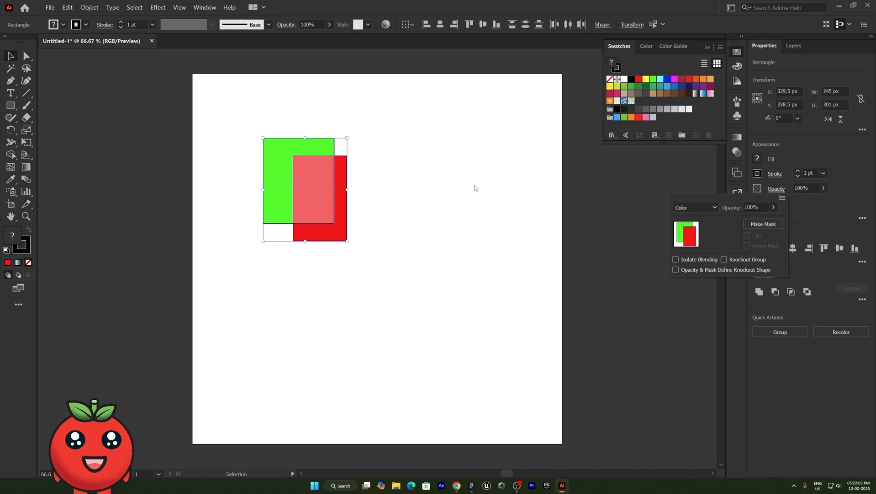
{"action": "left_click", "coordinate": [497, 193]}
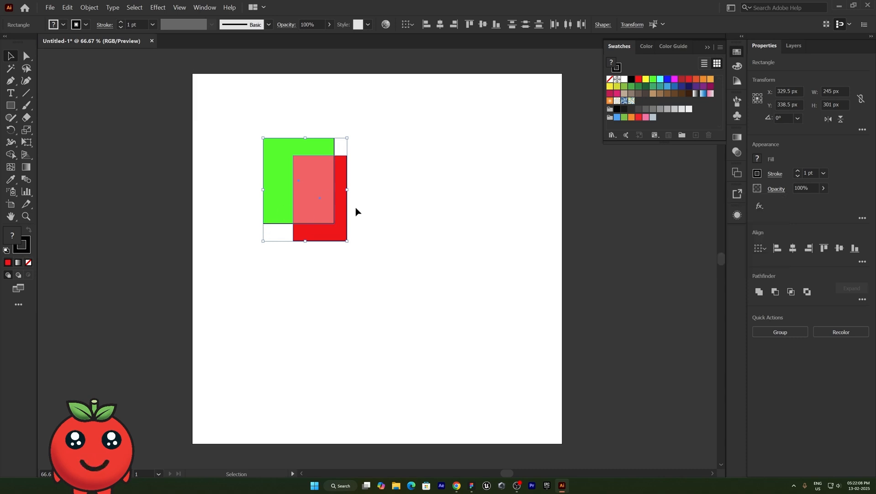
{"action": "left_click", "coordinate": [400, 230]}
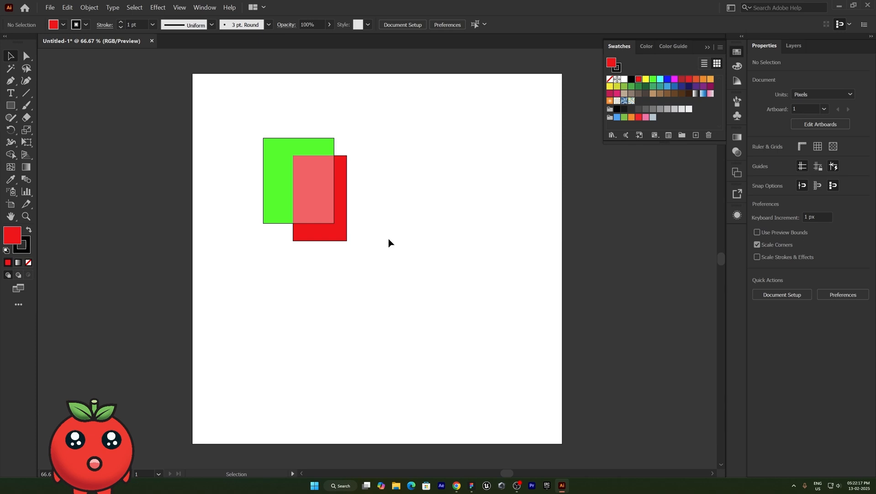
- Select all objects on the artboard and delete them
{"action": "left_click_drag", "start_coordinate": [389, 243], "coordinate": [195, 118]}
{"action": "key", "text": "Delete"}
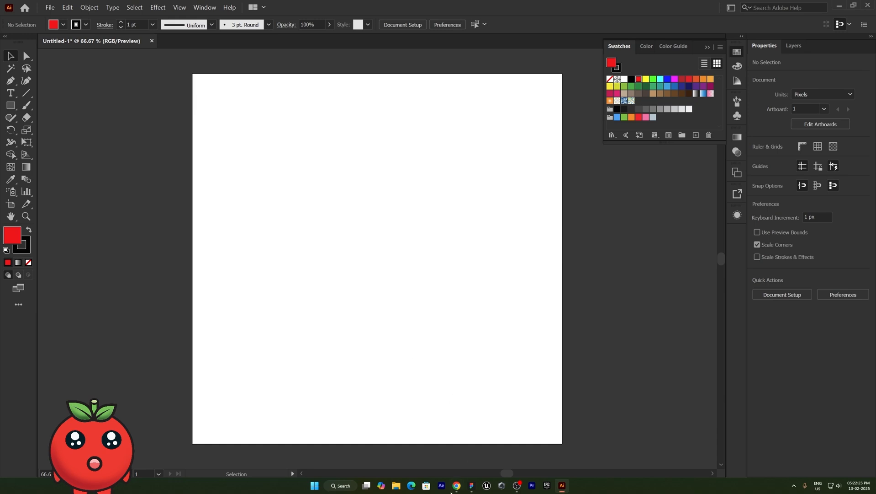
- Paste the camera photo and scale it up to about 1626 × 1084 px, covering the artboard
{"action": "key", "text": "ctrl+v"}
{"action": "left_click_drag", "start_coordinate": [291, 202], "coordinate": [342, 235]}
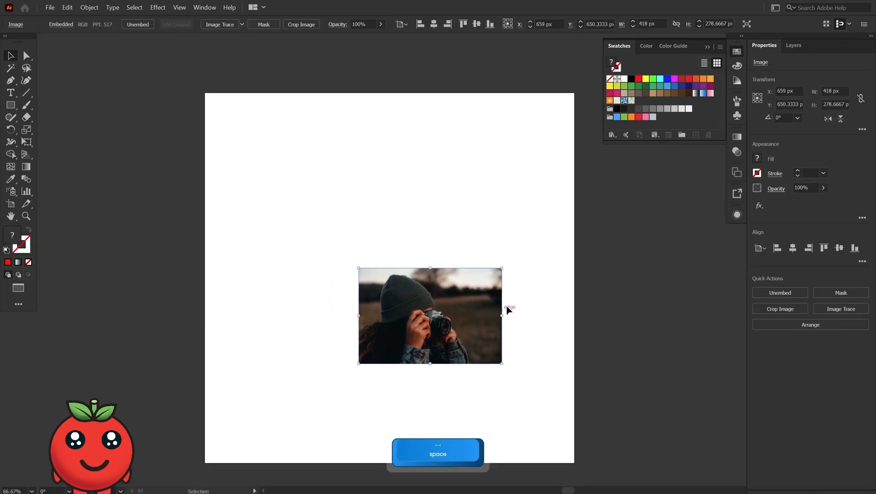
{"action": "left_click_drag", "start_coordinate": [502, 315], "coordinate": [627, 314]}
{"action": "left_click_drag", "start_coordinate": [435, 327], "coordinate": [405, 294]}
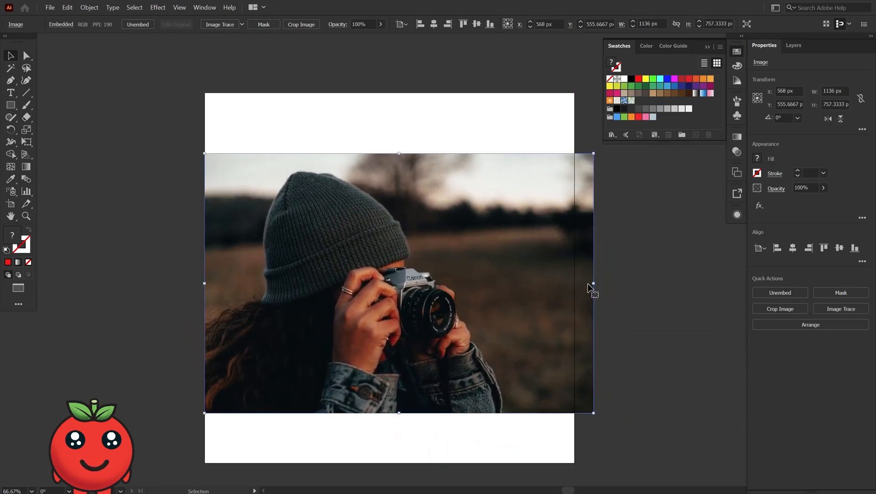
{"action": "left_click_drag", "start_coordinate": [594, 283], "coordinate": [677, 296]}
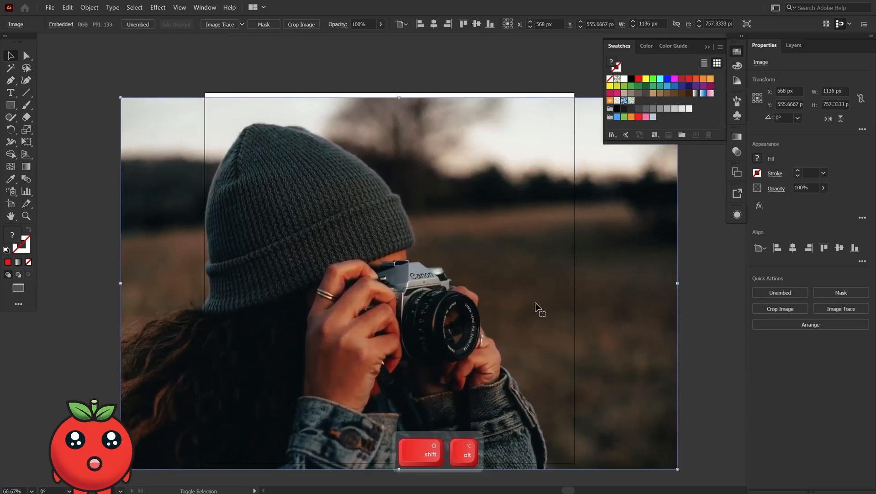
{"action": "left_click_drag", "start_coordinate": [537, 307], "coordinate": [518, 301]}
- Draw a rectangle matching the artboard and make a clipping mask of it with the photo
{"action": "left_click", "coordinate": [10, 93]}
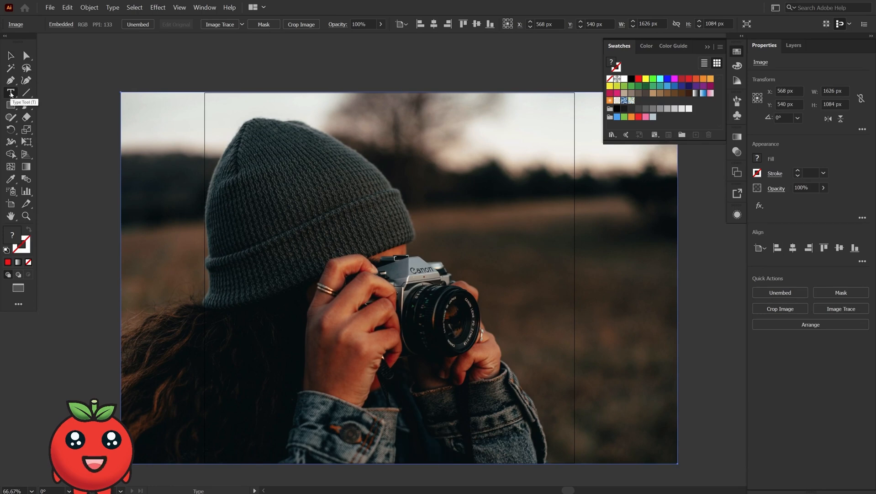
{"action": "left_click", "coordinate": [10, 106]}
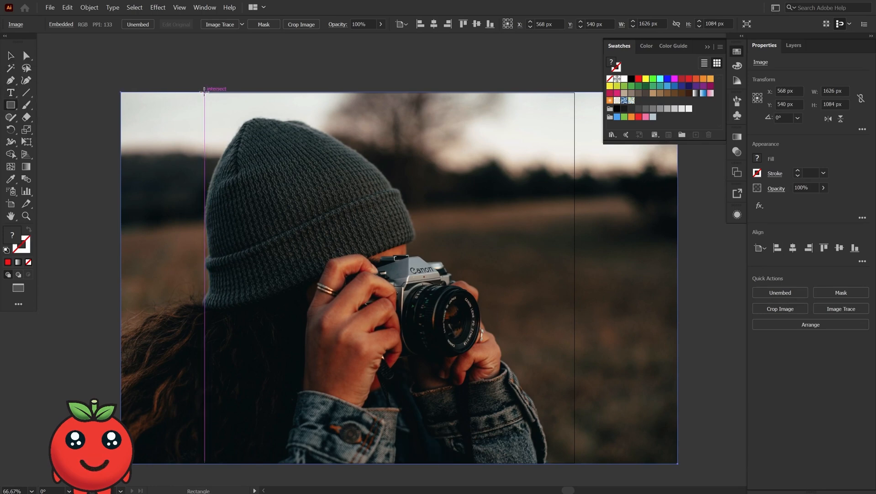
{"action": "left_click_drag", "start_coordinate": [205, 93], "coordinate": [575, 463]}
{"action": "key", "text": "v"}
{"action": "left_click", "coordinate": [650, 397], "text": "shift"}
{"action": "right_click", "coordinate": [539, 350]}
{"action": "left_click", "coordinate": [567, 403]}
{"action": "left_click_drag", "start_coordinate": [503, 339], "coordinate": [502, 342]}
{"action": "double_click", "coordinate": [376, 93]}
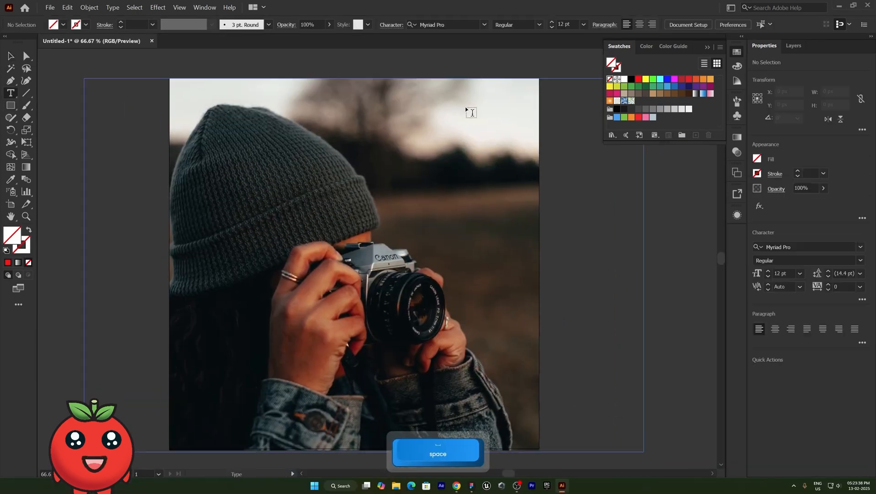
- Add the heading "ACTOR AWARD 2026" on three lines in Impact, about 142 pt, at the photo's upper right
{"action": "type", "text": "ffector"}
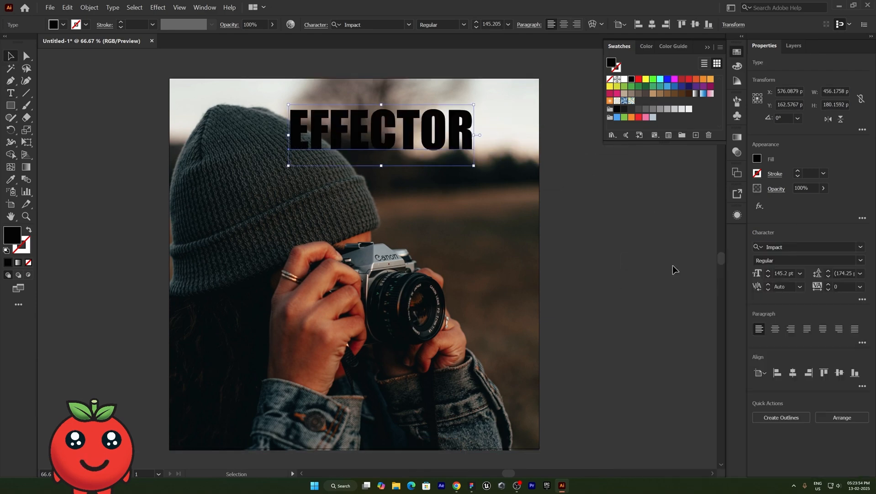
{"action": "left_click_drag", "start_coordinate": [512, 128], "coordinate": [535, 128]}
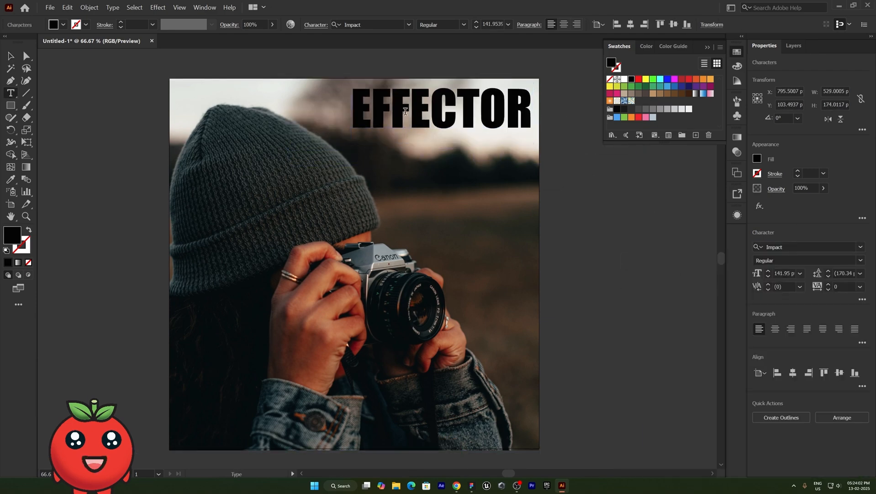
{"action": "key", "text": "BackSpace"}
{"action": "type", "text": "A"}
{"action": "left_click_drag", "start_coordinate": [509, 113], "coordinate": [509, 155], "text": "alt+shift"}
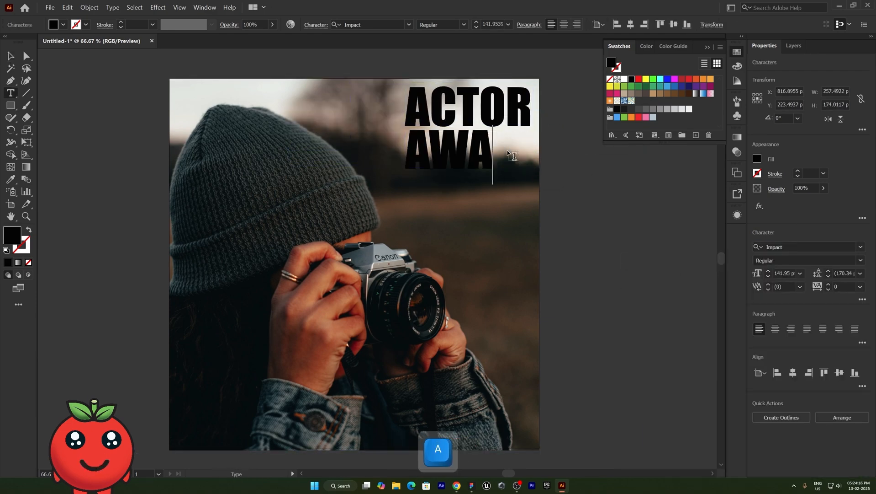
{"action": "type", "text": "RD"}
{"action": "left_click_drag", "start_coordinate": [542, 163], "coordinate": [542, 205], "text": "alt+shift"}
{"action": "type", "text": "6"}
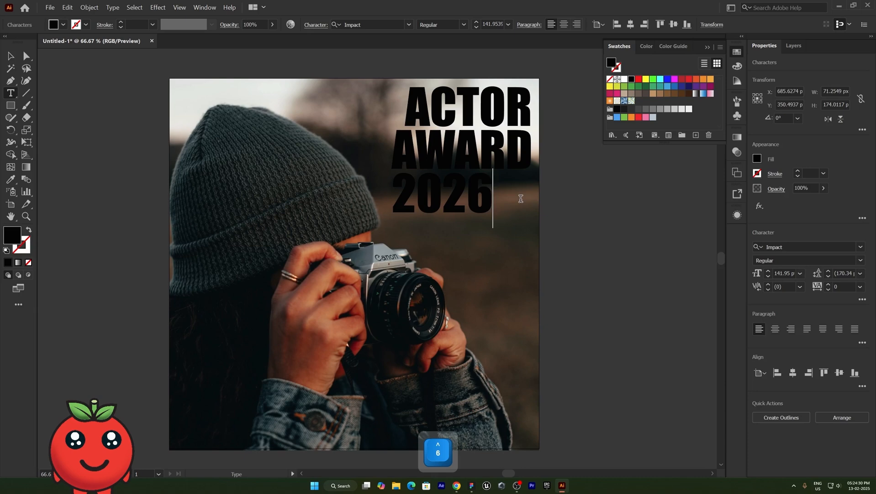
{"action": "key", "text": "Escape"}
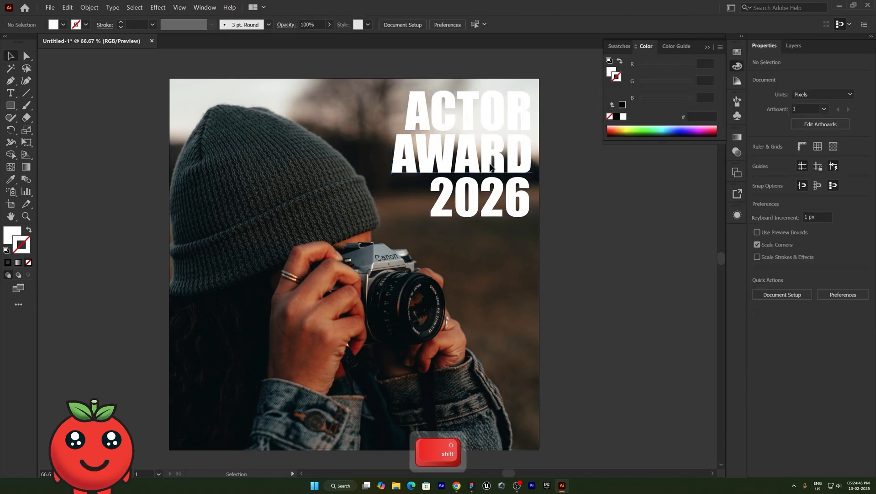
- Move the 2026 line down below AWARD and make the heading text white
{"action": "left_click_drag", "start_coordinate": [491, 169], "coordinate": [491, 172], "text": "shift"}
{"action": "left_click_drag", "start_coordinate": [491, 201], "coordinate": [491, 211], "text": "shift"}
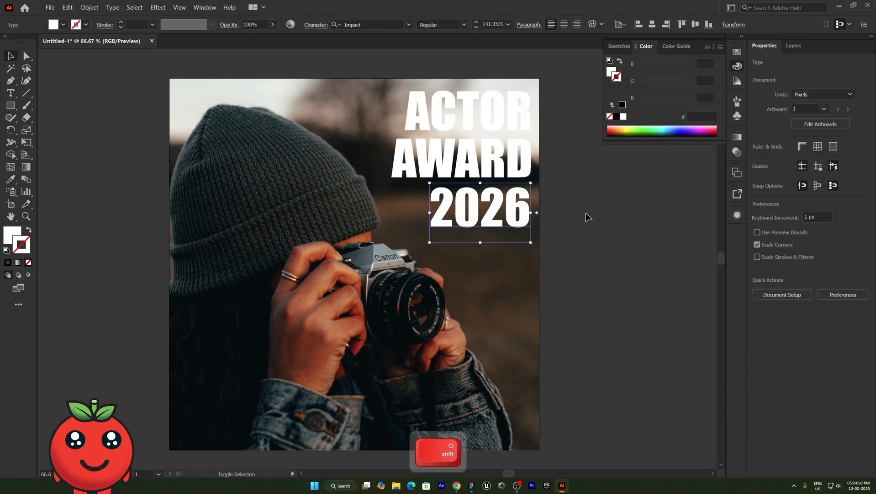
{"action": "left_click", "coordinate": [586, 213]}
{"action": "left_click", "coordinate": [18, 288]}
{"action": "left_click", "coordinate": [76, 303]}
{"action": "left_click_drag", "start_coordinate": [430, 298], "coordinate": [445, 295]}
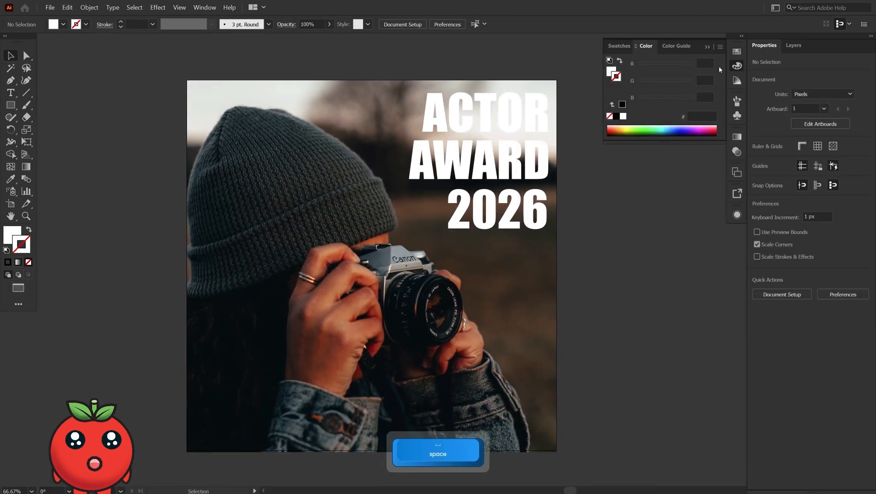
{"action": "left_click", "coordinate": [708, 46]}
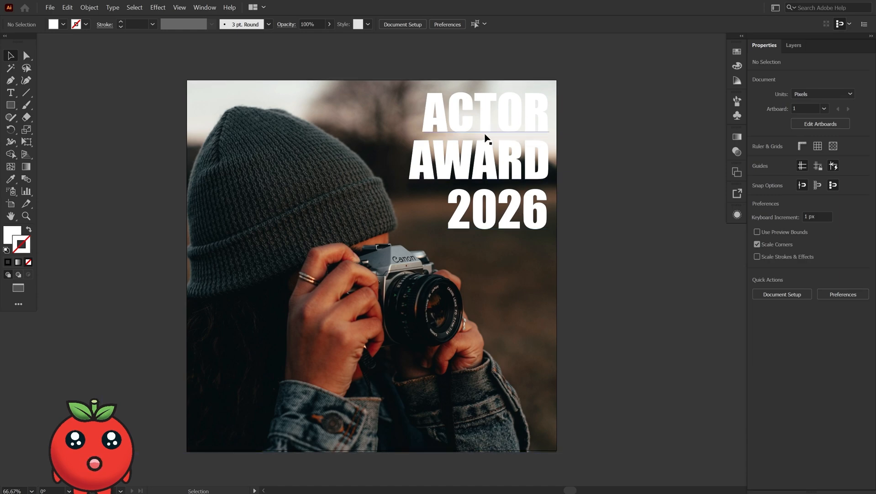
- Draw a 1080 px square covering the whole artboard
{"action": "left_click", "coordinate": [11, 105]}
{"action": "left_click_drag", "start_coordinate": [187, 80], "coordinate": [534, 452]}
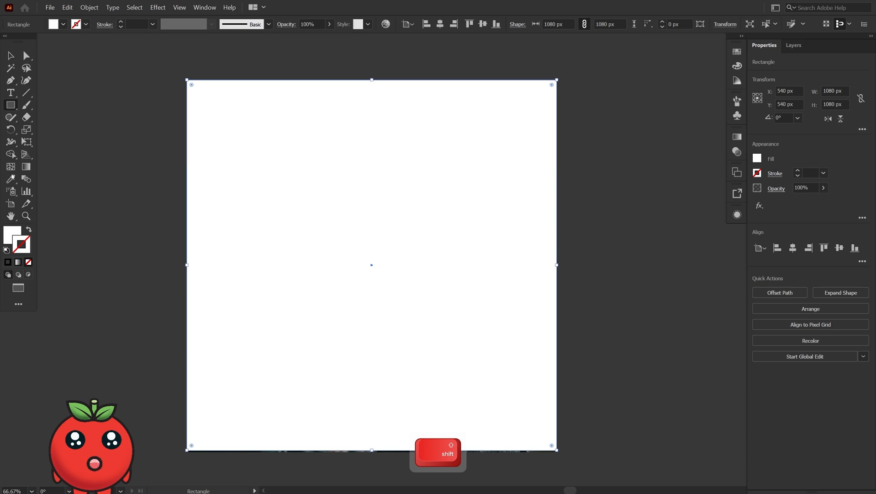
- Fill the square with a linear white-to-black gradient running diagonally from the upper right to the lower left corner
{"action": "left_click", "coordinate": [26, 166]}
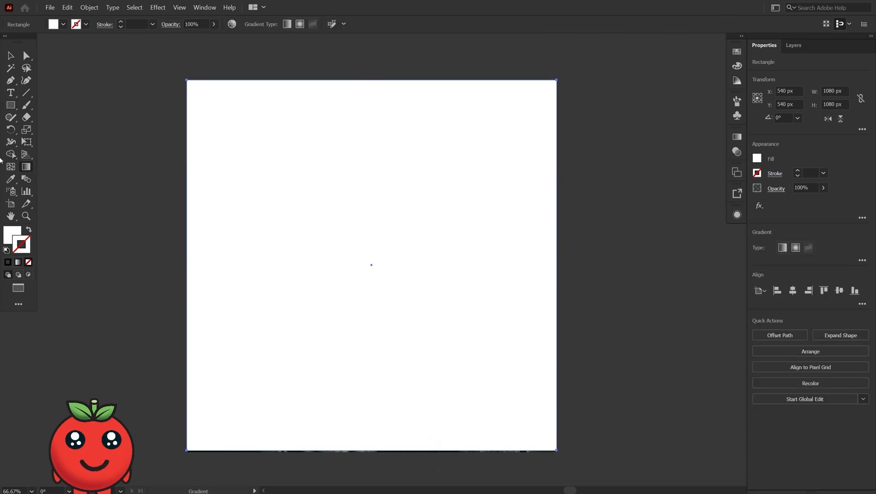
{"action": "left_click", "coordinate": [737, 136]}
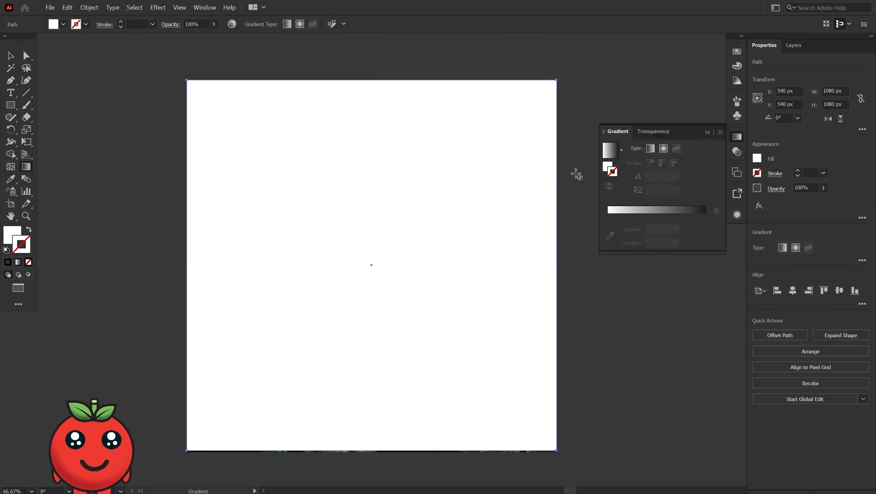
{"action": "left_click", "coordinate": [609, 167]}
{"action": "left_click", "coordinate": [610, 150]}
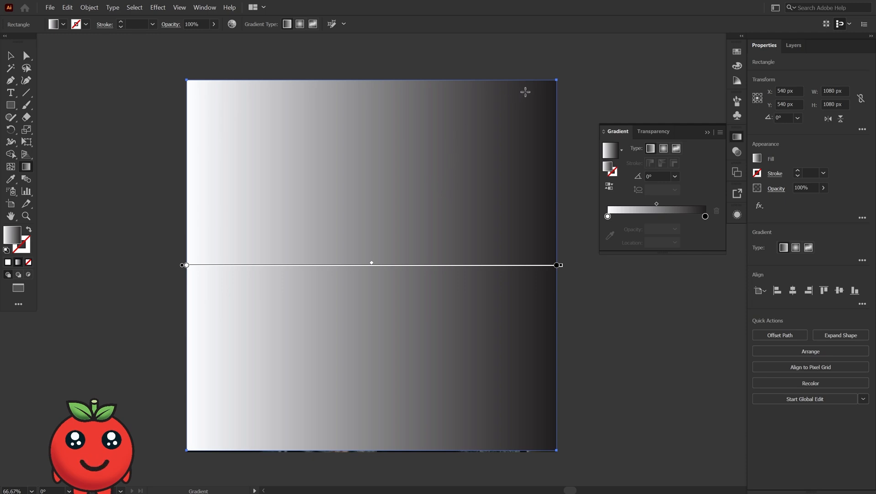
{"action": "left_click_drag", "start_coordinate": [553, 82], "coordinate": [217, 423]}
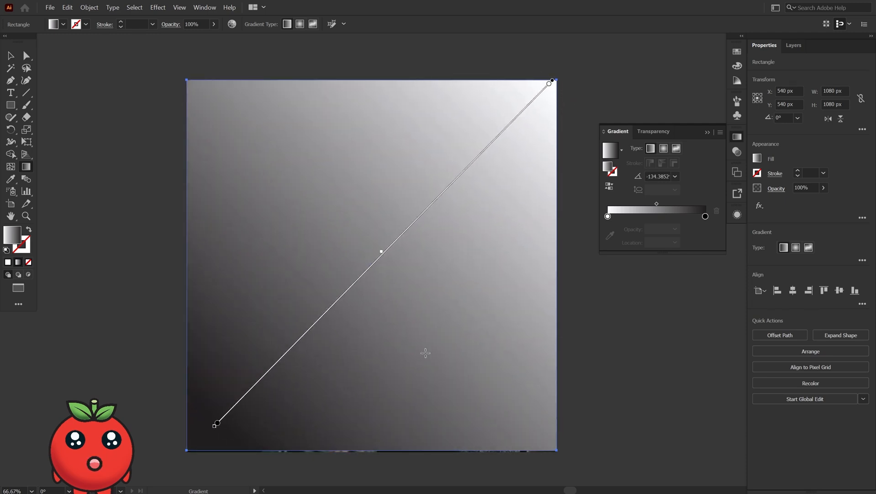
- Reverse the gradient and move its black stop slightly inward and its midpoint toward the lower left
{"action": "left_click", "coordinate": [606, 187]}
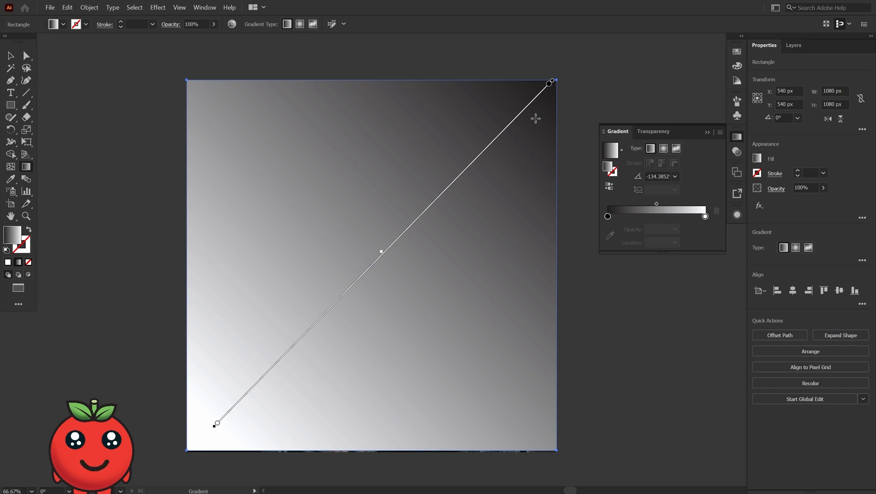
{"action": "left_click_drag", "start_coordinate": [550, 85], "coordinate": [531, 101]}
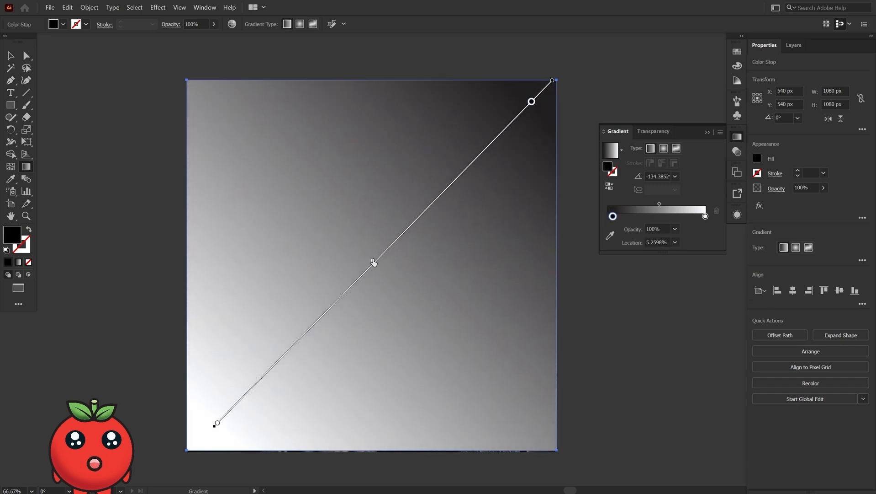
{"action": "left_click_drag", "start_coordinate": [373, 262], "coordinate": [310, 326]}
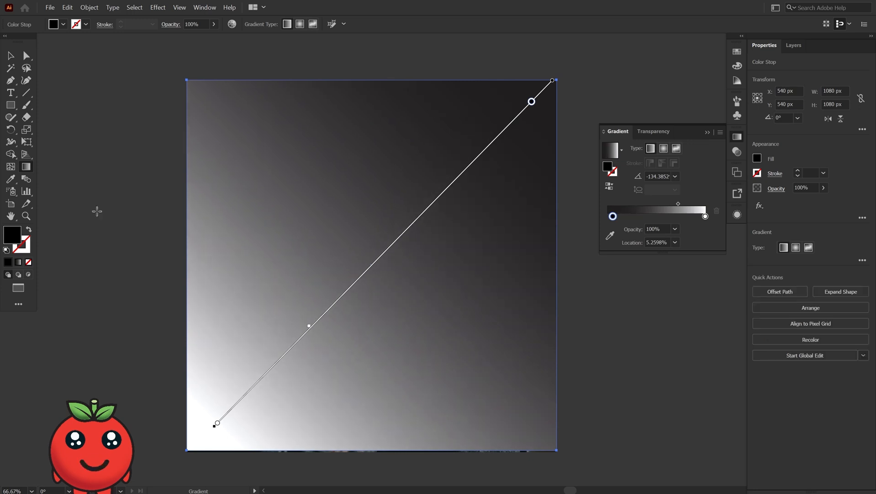
- Restack the gradient square so it sits beneath the heading text but above the photo
{"action": "left_click", "coordinate": [13, 54]}
{"action": "left_click", "coordinate": [62, 133]}
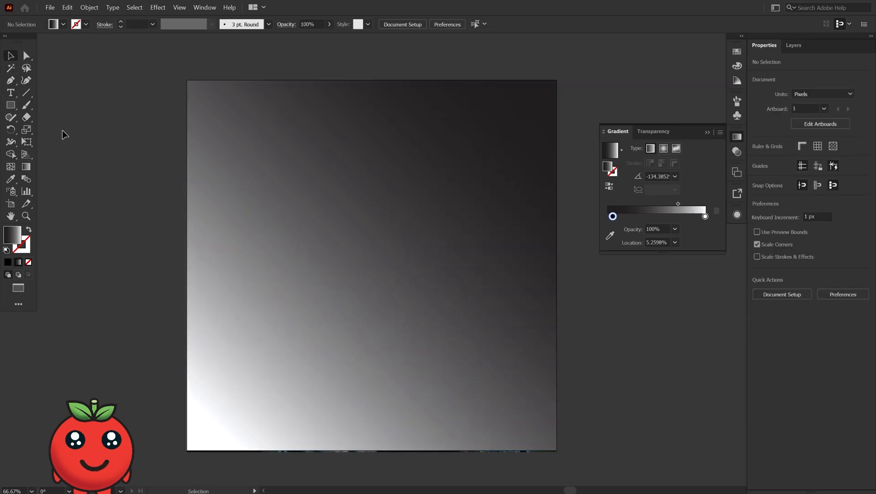
{"action": "left_click", "coordinate": [509, 133]}
{"action": "key", "text": "ctrl+bracketleft"}
{"action": "key", "text": "ctrl+bracketleft"}
{"action": "key", "text": "ctrl+bracketleft"}
{"action": "key", "text": "ctrl+bracketleft"}
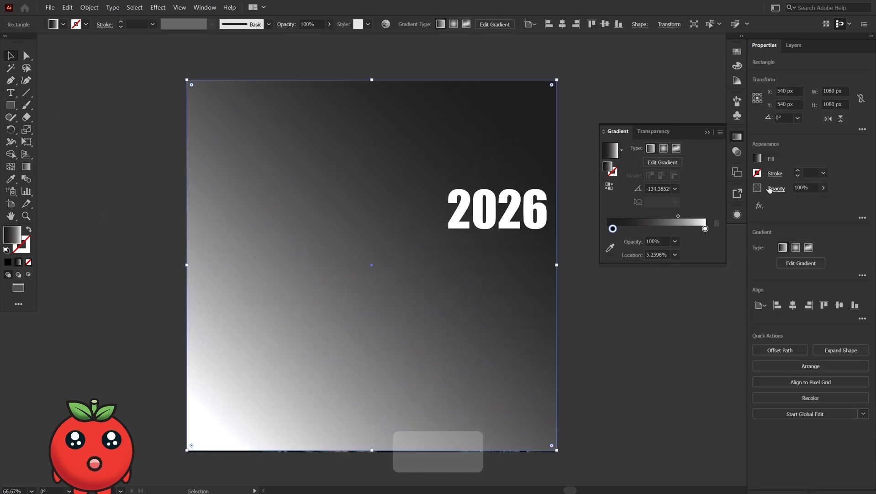
{"action": "key", "text": "ctrl+bracketright"}
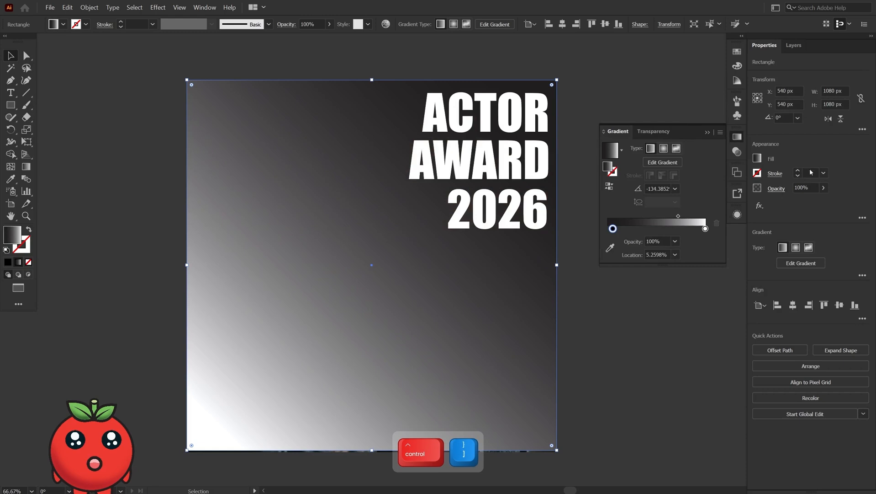
- Change the gradient square's blend mode to Hard Light, trying Overlay first
{"action": "left_click", "coordinate": [776, 189]}
{"action": "left_click", "coordinate": [697, 236]}
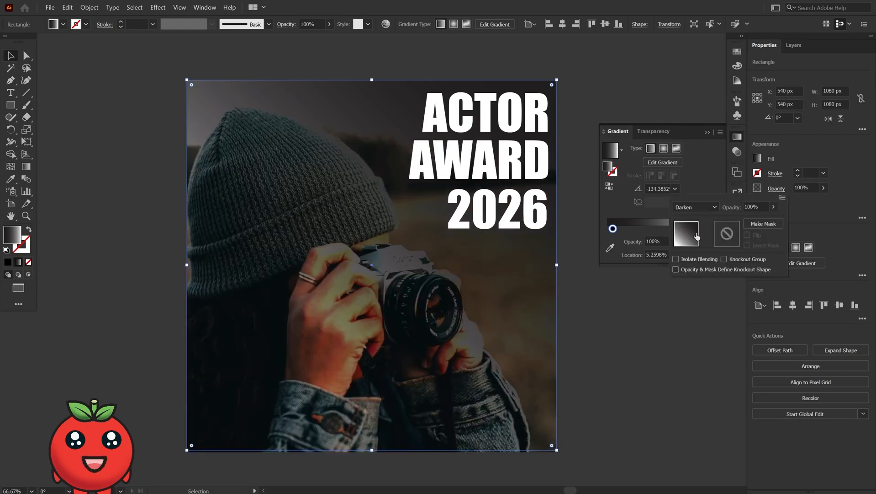
{"action": "left_click", "coordinate": [696, 207]}
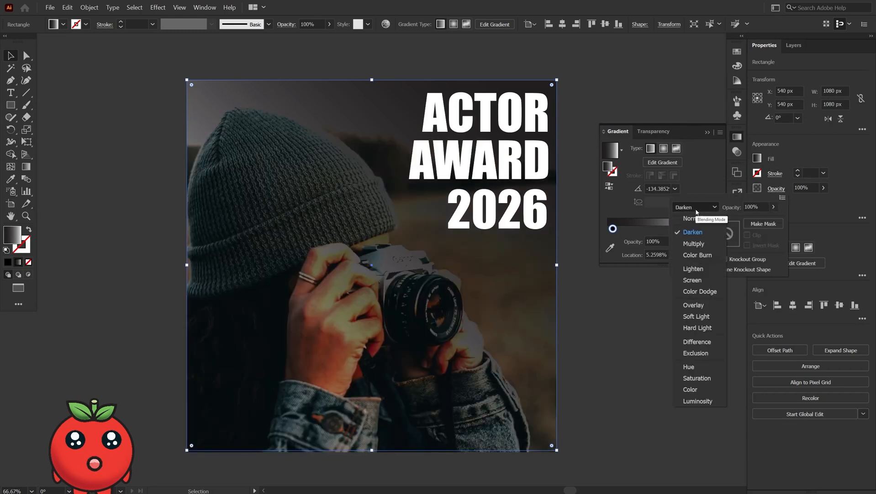
{"action": "left_click", "coordinate": [693, 305]}
{"action": "left_click", "coordinate": [695, 208]}
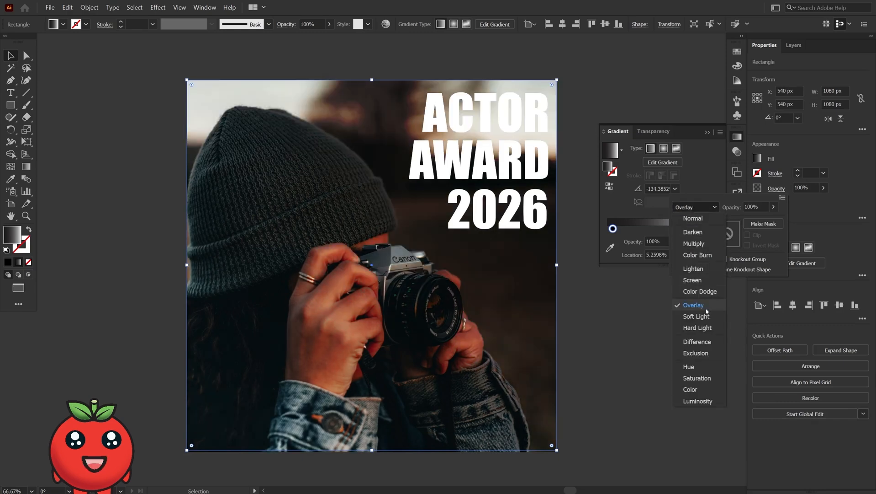
{"action": "left_click", "coordinate": [705, 322]}
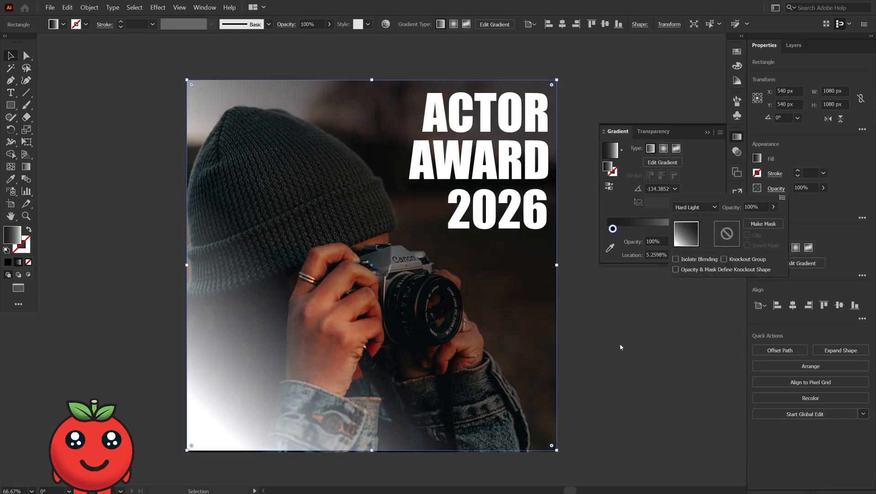
{"action": "left_click", "coordinate": [615, 204]}
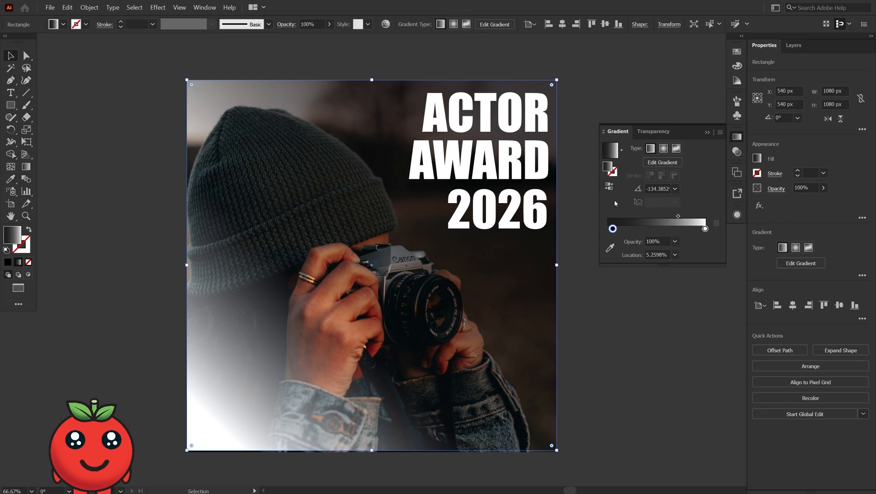
- Set the white gradient stop's opacity to 0% and move it inward to about 76% location
{"action": "left_click_drag", "start_coordinate": [708, 231], "coordinate": [706, 230]}
{"action": "left_click", "coordinate": [699, 257]}
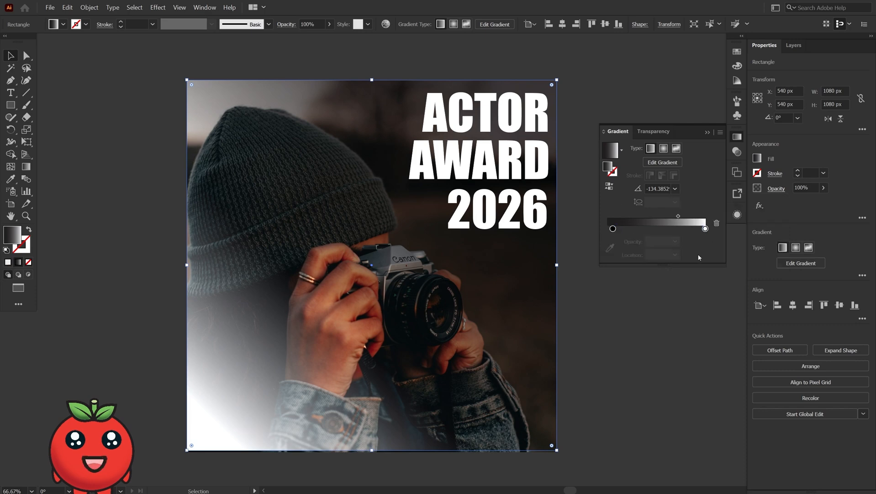
{"action": "left_click", "coordinate": [706, 229]}
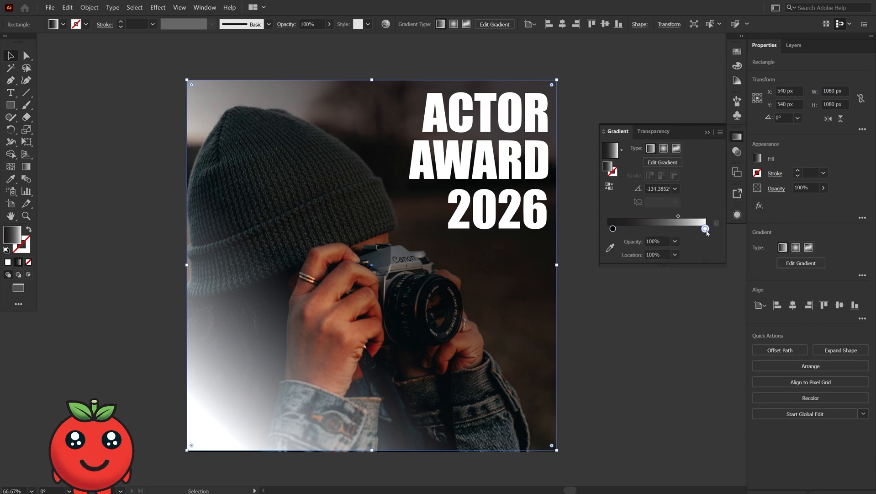
{"action": "left_click", "coordinate": [675, 241]}
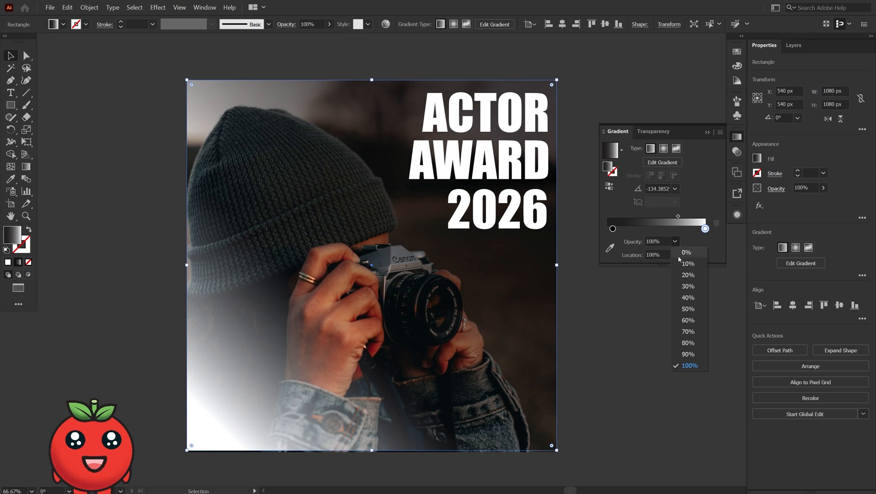
{"action": "left_click", "coordinate": [678, 256]}
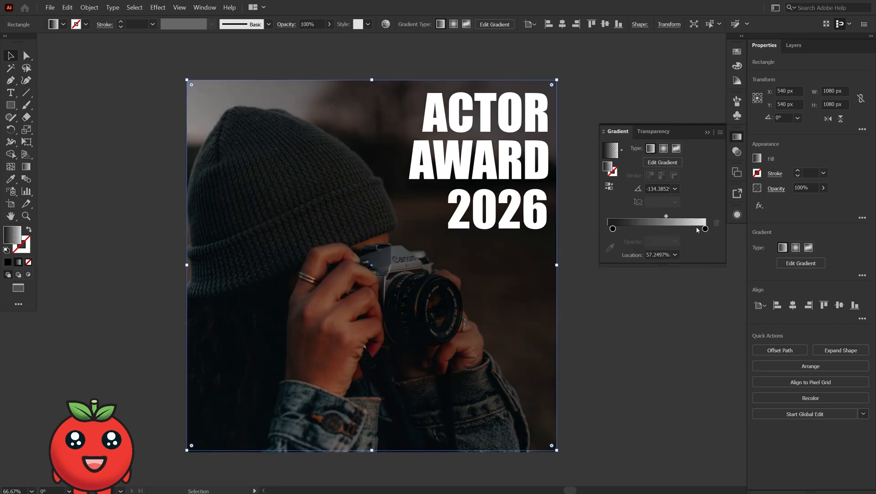
{"action": "left_click_drag", "start_coordinate": [705, 229], "coordinate": [659, 228]}
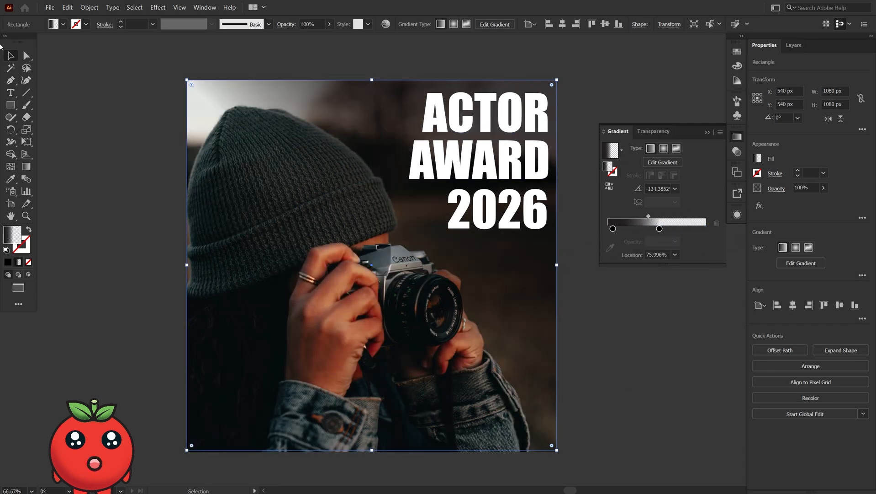
{"action": "left_click", "coordinate": [120, 103]}
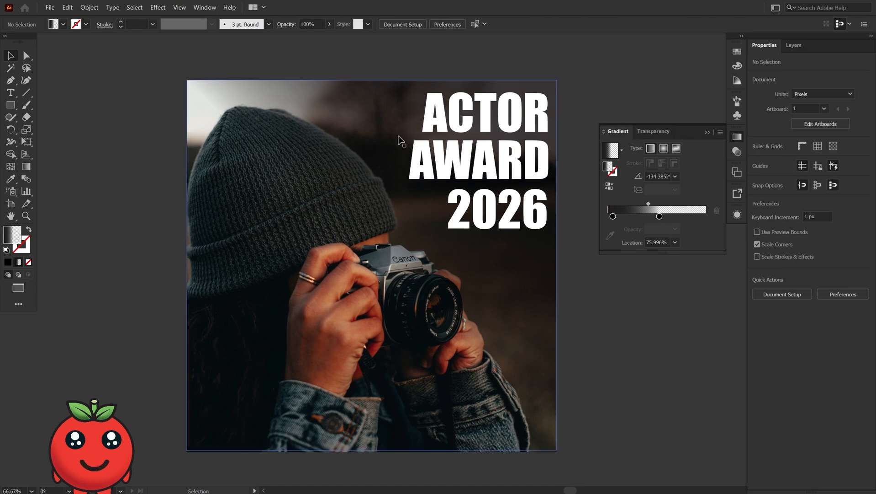
- Set the gradient square's blend mode to Darken after trying Difference
{"action": "left_click", "coordinate": [379, 146]}
{"action": "left_click", "coordinate": [777, 189]}
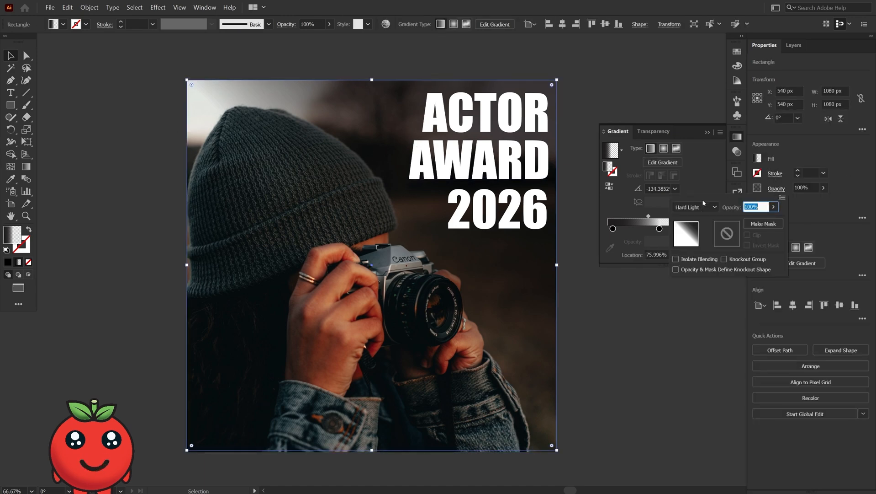
{"action": "left_click", "coordinate": [695, 207]}
{"action": "left_click", "coordinate": [696, 342]}
{"action": "left_click", "coordinate": [695, 207]}
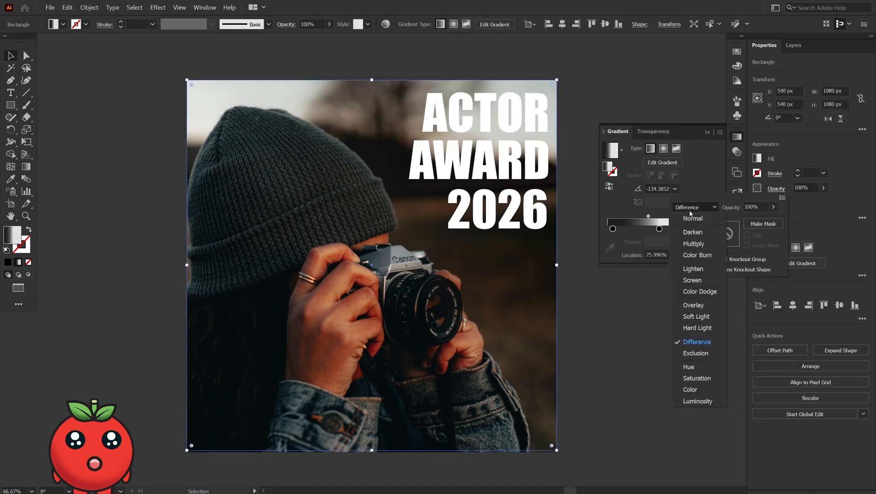
{"action": "left_click", "coordinate": [697, 368]}
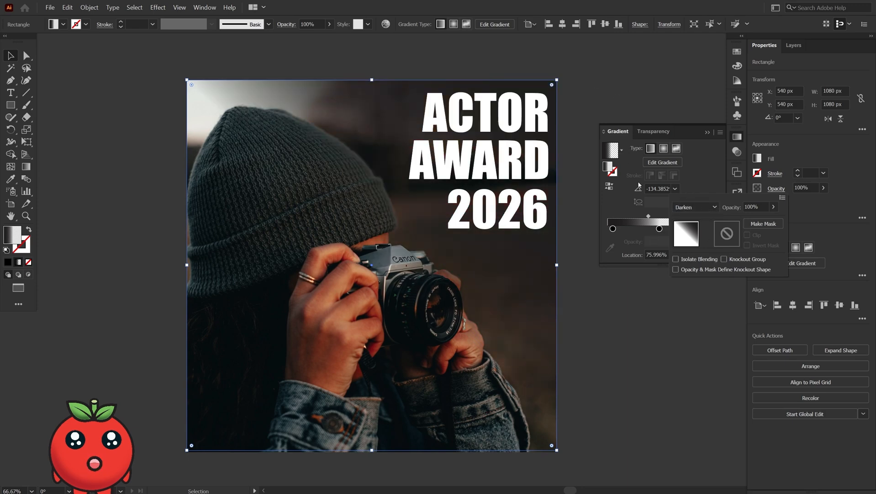
{"action": "left_click", "coordinate": [581, 99]}
{"action": "left_click", "coordinate": [581, 102]}
- Duplicate the poster artwork onto a second artboard beside it and select the copy's gradient square
{"action": "scroll", "coordinate": [570, 150], "scroll_direction": "down", "scroll_amount": 2}
{"action": "key", "text": "space"}
{"action": "left_click_drag", "start_coordinate": [566, 233], "coordinate": [385, 256]}
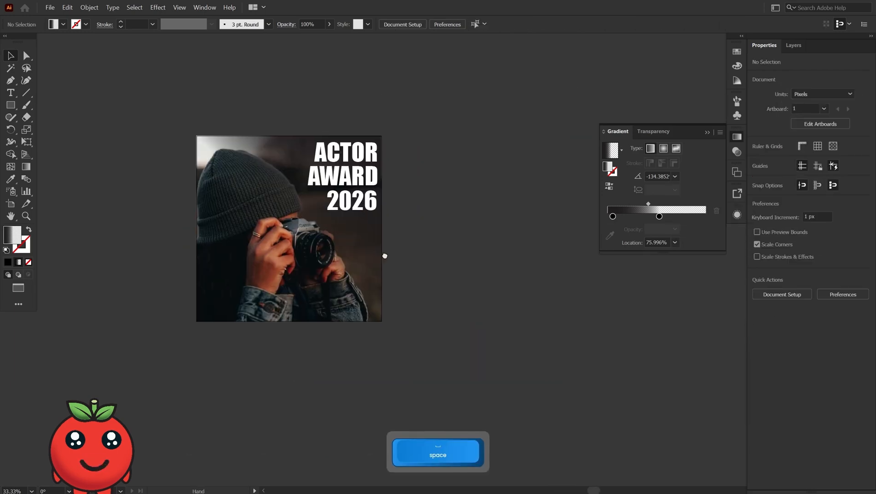
{"action": "left_click_drag", "start_coordinate": [460, 323], "coordinate": [237, 181]}
{"action": "left_click_drag", "start_coordinate": [292, 239], "coordinate": [494, 239]}
{"action": "key", "text": "space"}
{"action": "left_click_drag", "start_coordinate": [653, 307], "coordinate": [577, 340]}
{"action": "left_click", "coordinate": [577, 340]}
{"action": "left_click", "coordinate": [472, 288]}
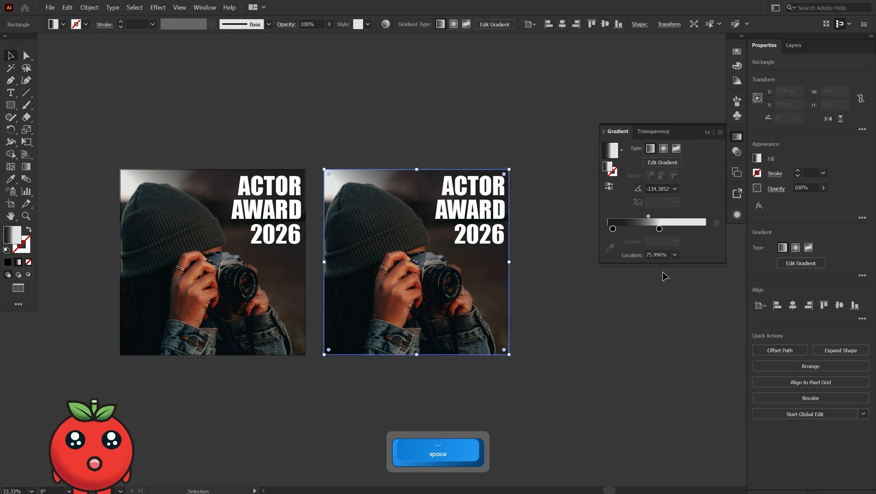
- Set the copied gradient square's blend mode to Screen
{"action": "left_click", "coordinate": [772, 187]}
{"action": "left_click", "coordinate": [770, 188]}
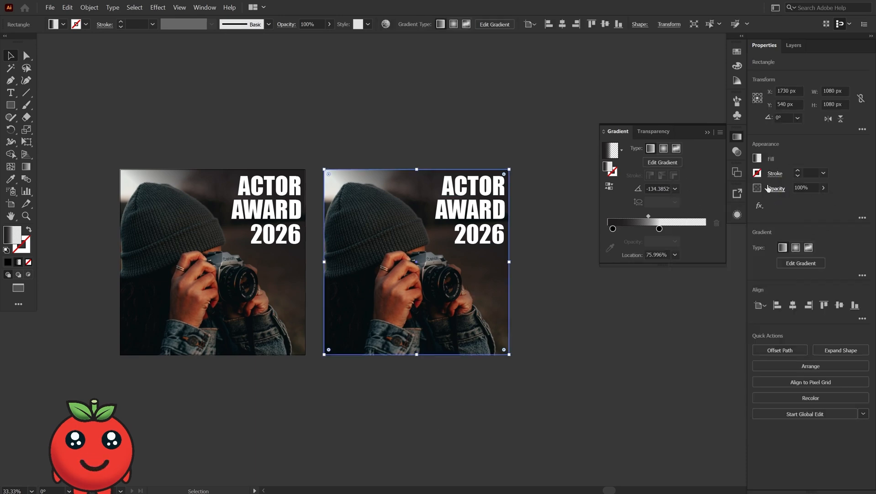
{"action": "left_click", "coordinate": [770, 188]}
{"action": "left_click", "coordinate": [694, 207]}
{"action": "left_click", "coordinate": [704, 279]}
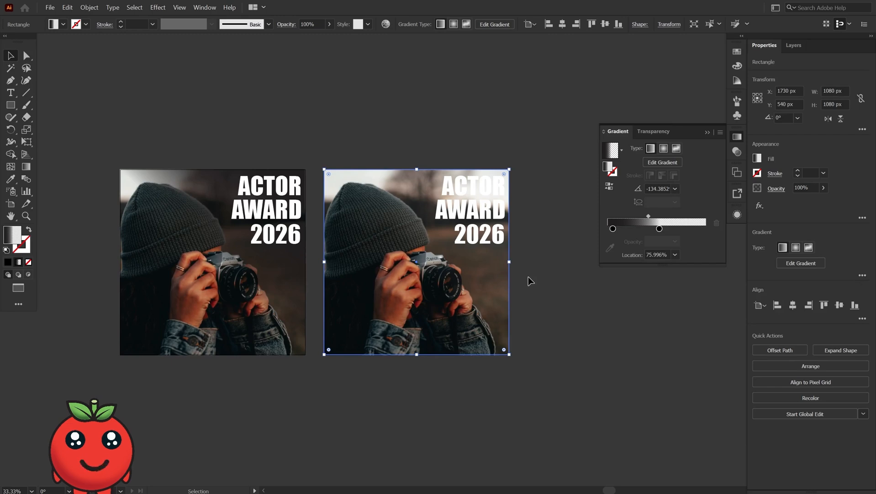
- Change the copy's dark gradient stop to white
{"action": "left_click", "coordinate": [613, 228]}
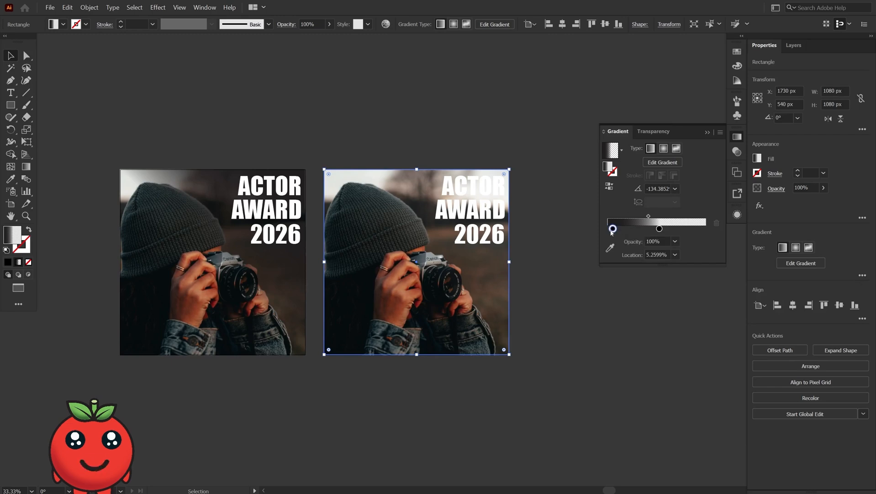
{"action": "double_click", "coordinate": [613, 230]}
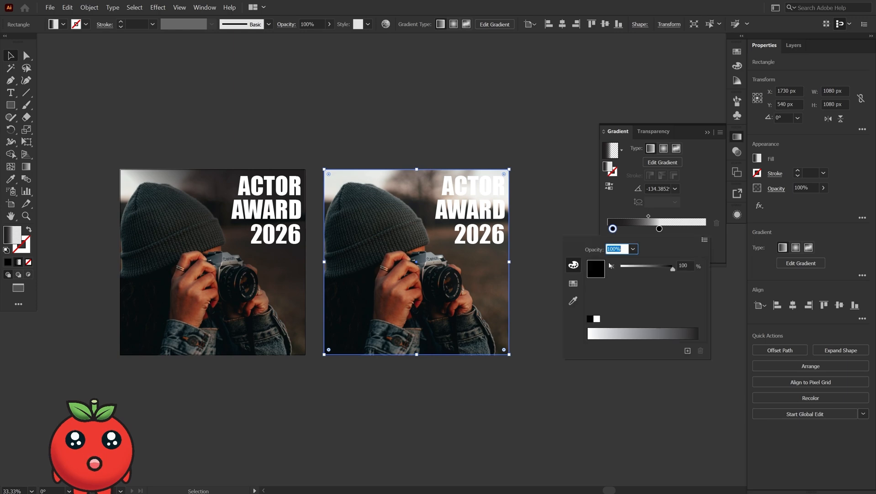
{"action": "left_click", "coordinate": [541, 303]}
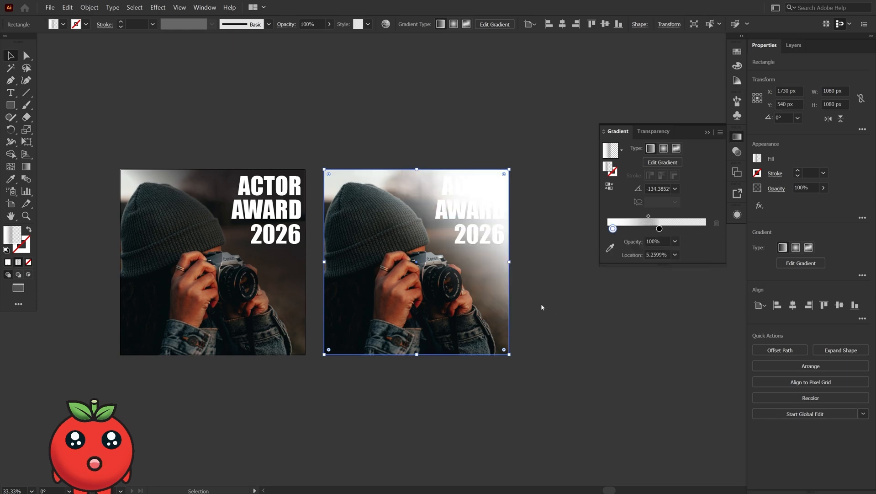
{"action": "left_click", "coordinate": [541, 302]}
- Make the copied poster's heading text black
{"action": "left_click", "coordinate": [499, 243]}
{"action": "left_click", "coordinate": [481, 201], "text": "shift"}
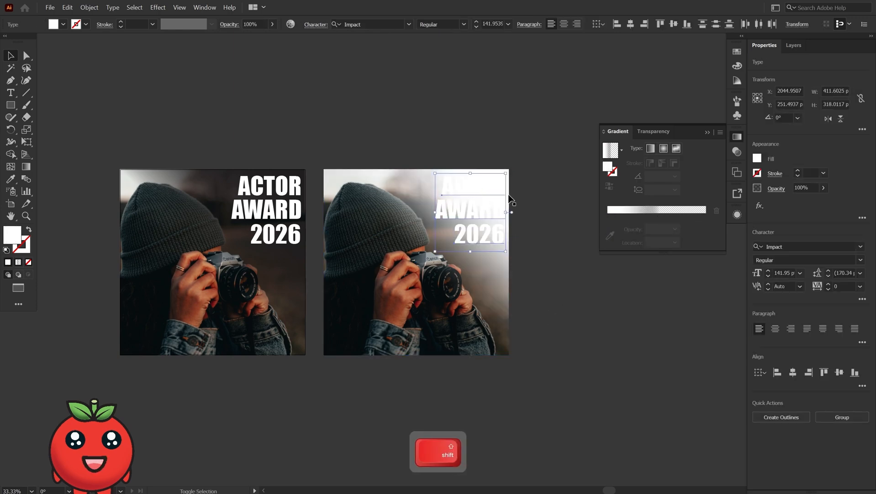
{"action": "key", "text": "comma"}
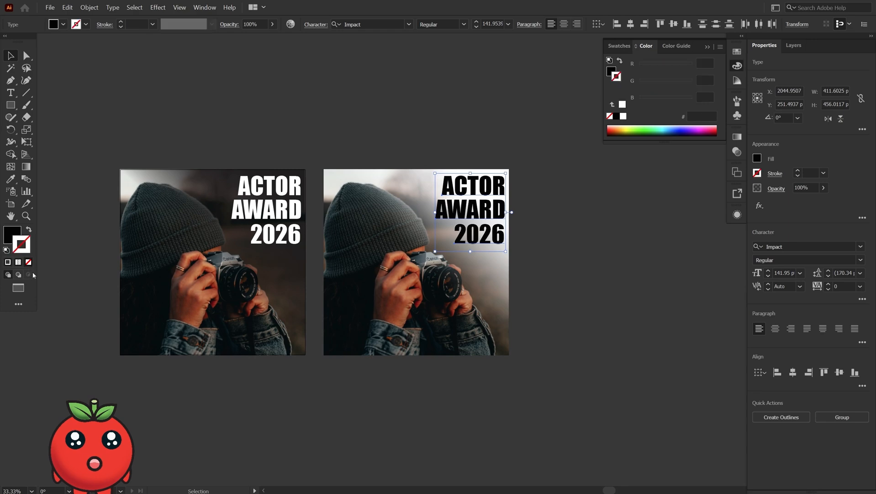
{"action": "left_click", "coordinate": [363, 398]}
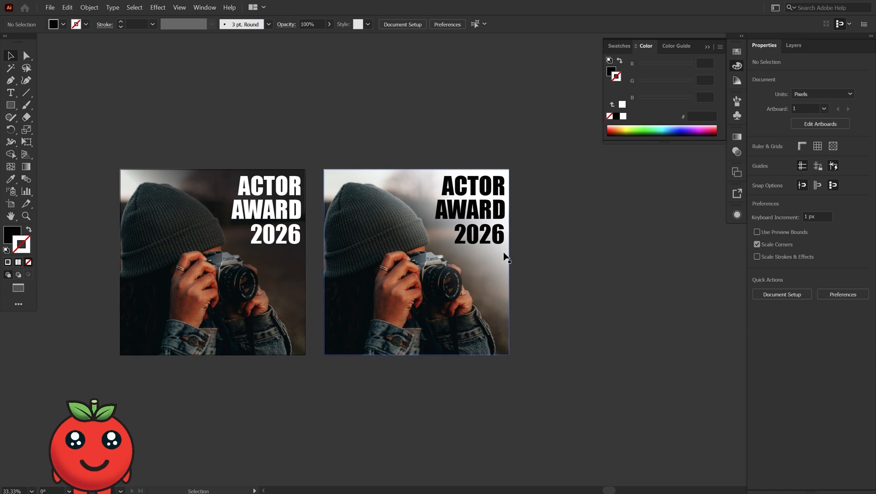
- Recolor the first poster's dark gradient stop in RGB, trying red and green before settling on dark blue
{"action": "left_click", "coordinate": [280, 272]}
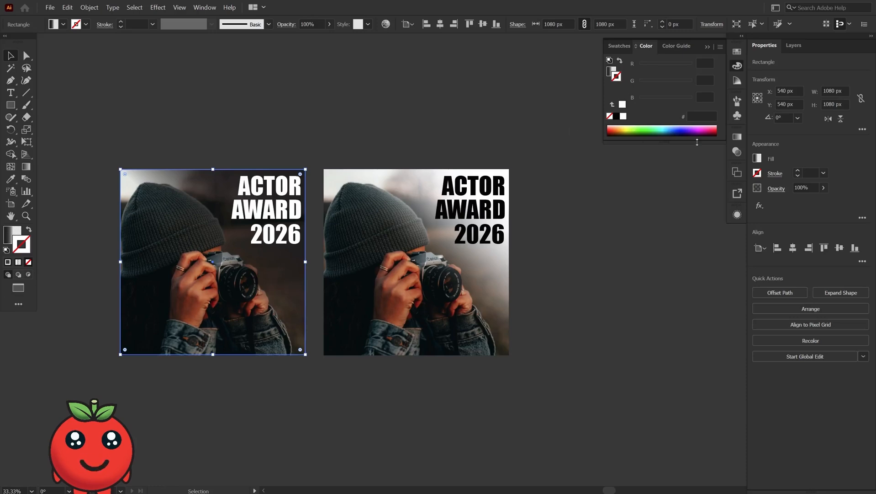
{"action": "left_click", "coordinate": [737, 136]}
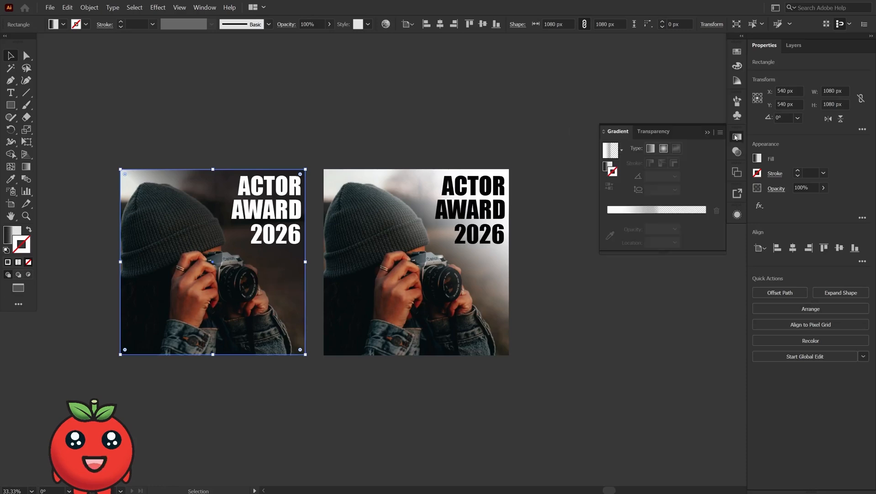
{"action": "left_click", "coordinate": [608, 165]}
{"action": "double_click", "coordinate": [614, 228]}
{"action": "left_click", "coordinate": [705, 240]}
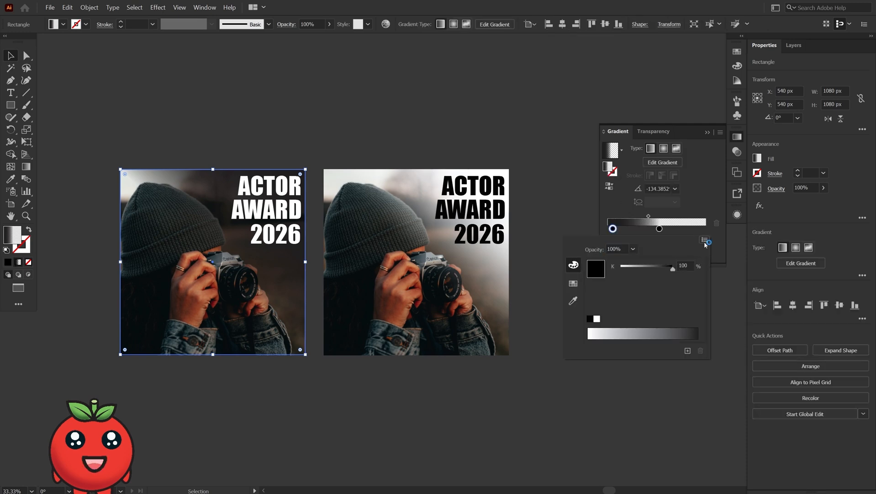
{"action": "left_click", "coordinate": [725, 248]}
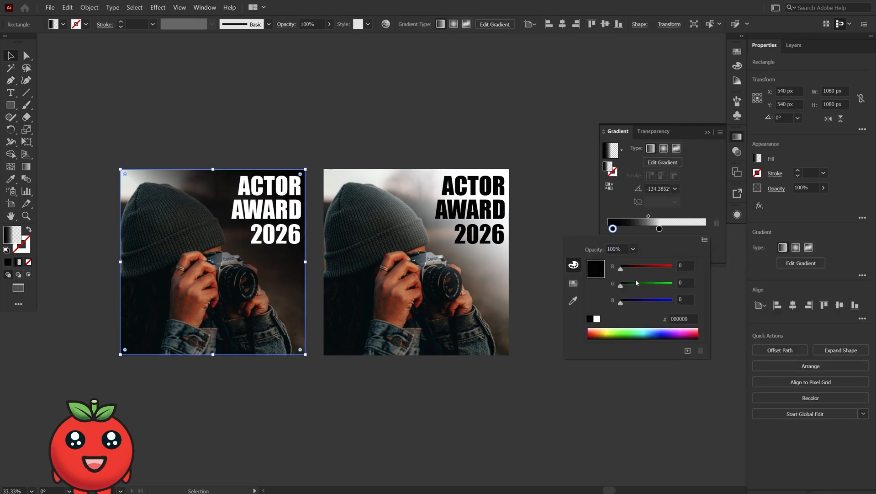
{"action": "left_click_drag", "start_coordinate": [621, 270], "coordinate": [673, 269]}
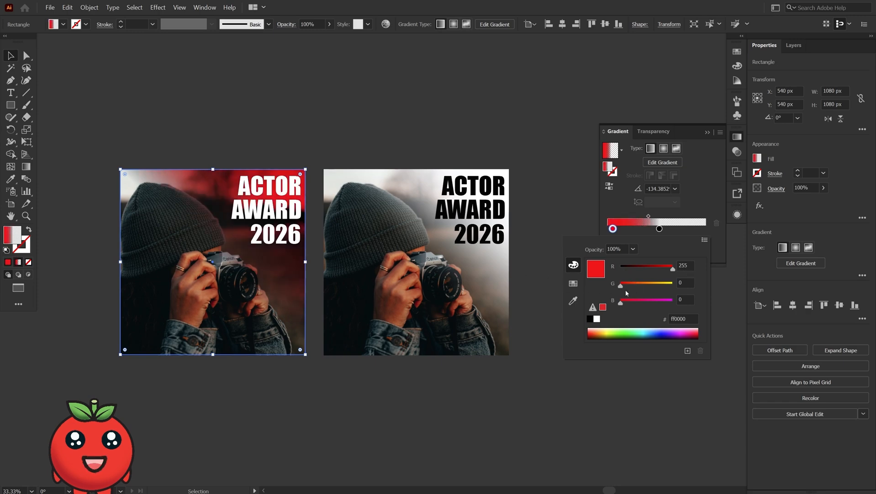
{"action": "left_click_drag", "start_coordinate": [621, 288], "coordinate": [594, 270]}
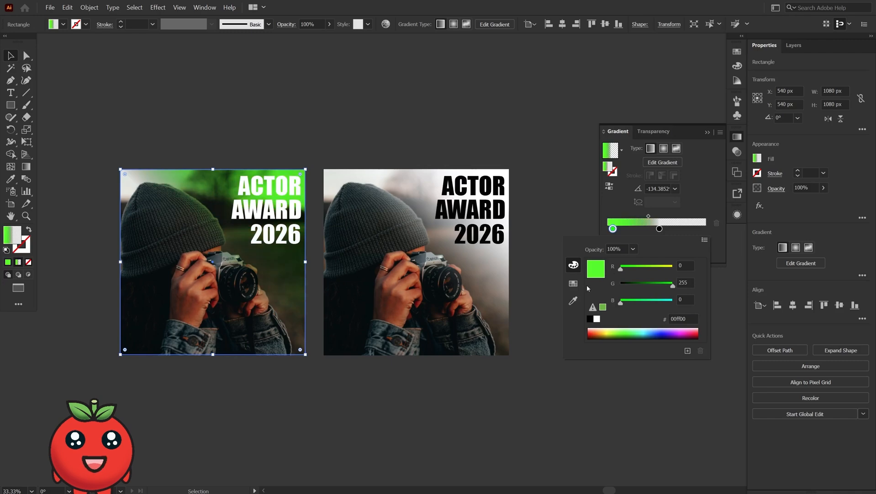
{"action": "left_click", "coordinate": [637, 283]}
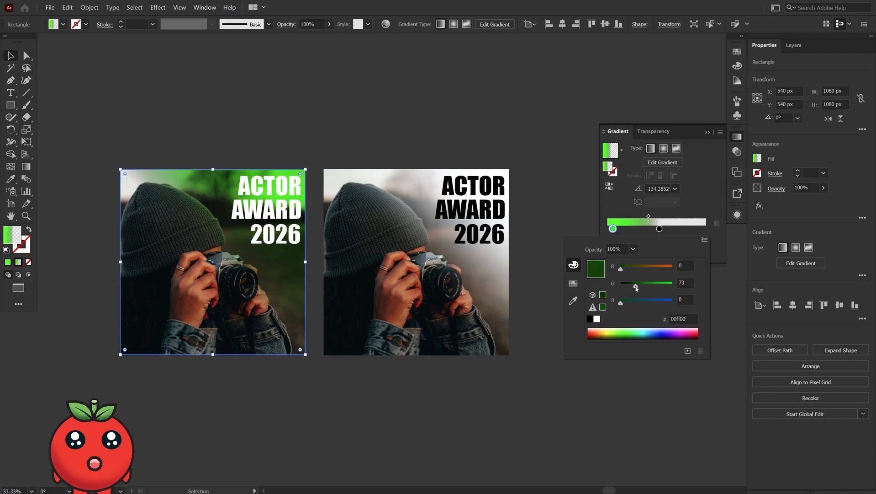
{"action": "left_click_drag", "start_coordinate": [640, 288], "coordinate": [656, 292]}
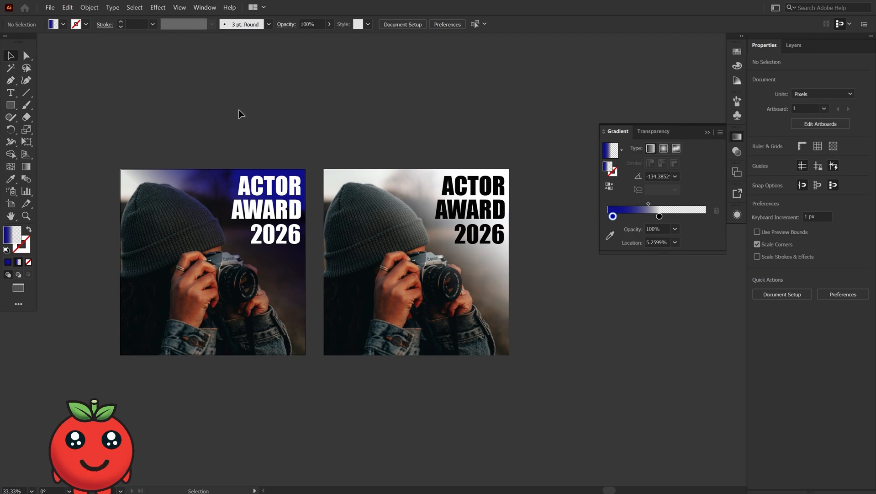
- Set the first poster's gradient overlay blend mode to Normal
{"action": "left_click", "coordinate": [218, 176]}
{"action": "left_click", "coordinate": [777, 188]}
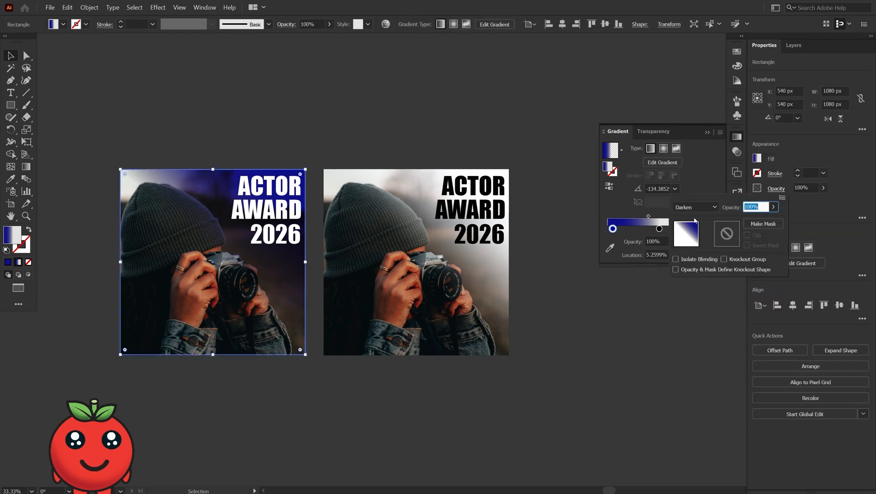
{"action": "left_click", "coordinate": [696, 207]}
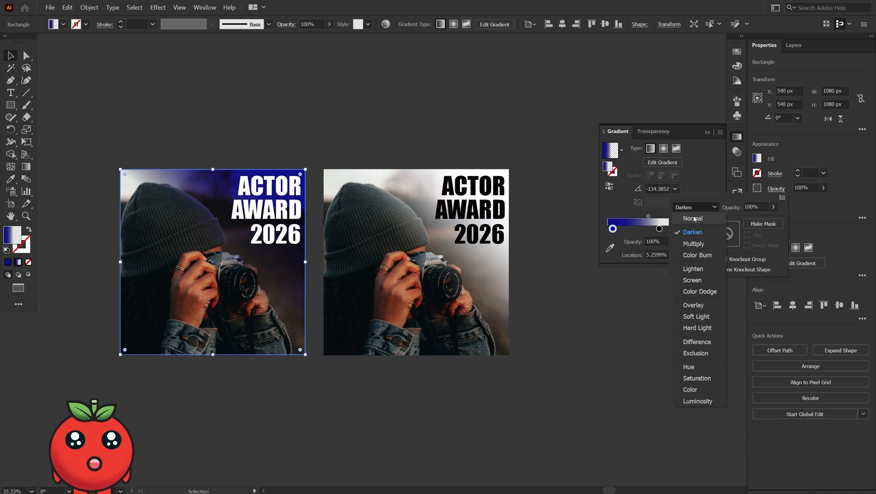
{"action": "left_click", "coordinate": [697, 218]}
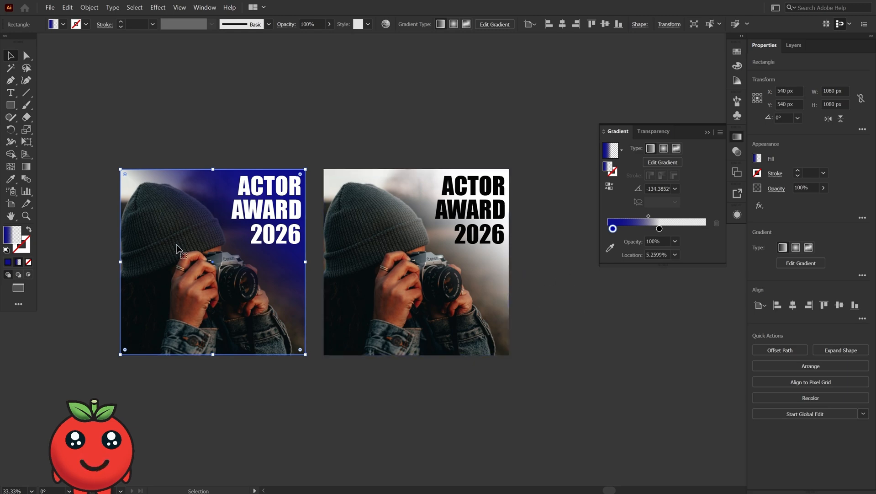
- Change the first poster's gradient overlay blend mode to Multiply
{"action": "left_click", "coordinate": [776, 188]}
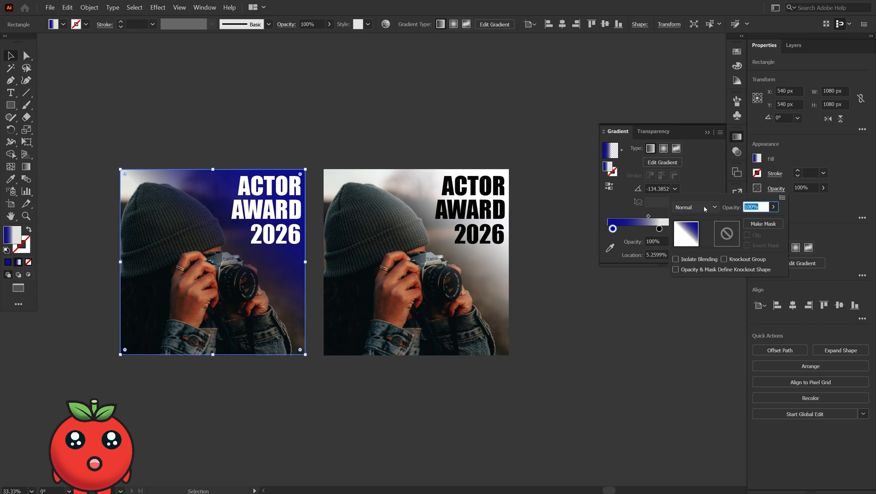
{"action": "left_click", "coordinate": [705, 208]}
{"action": "left_click", "coordinate": [695, 244]}
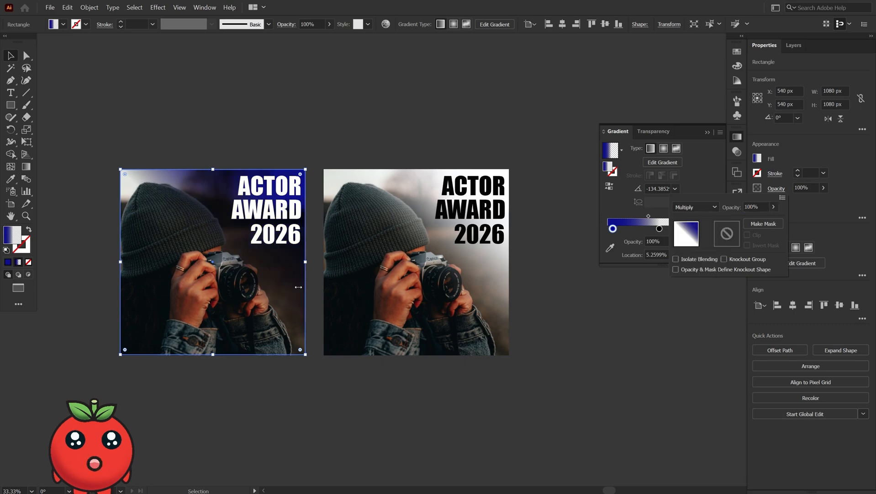
- Duplicate the blue poster to the left of the others and select the copy's gradient overlay
{"action": "left_click", "coordinate": [342, 388]}
{"action": "key", "text": "space"}
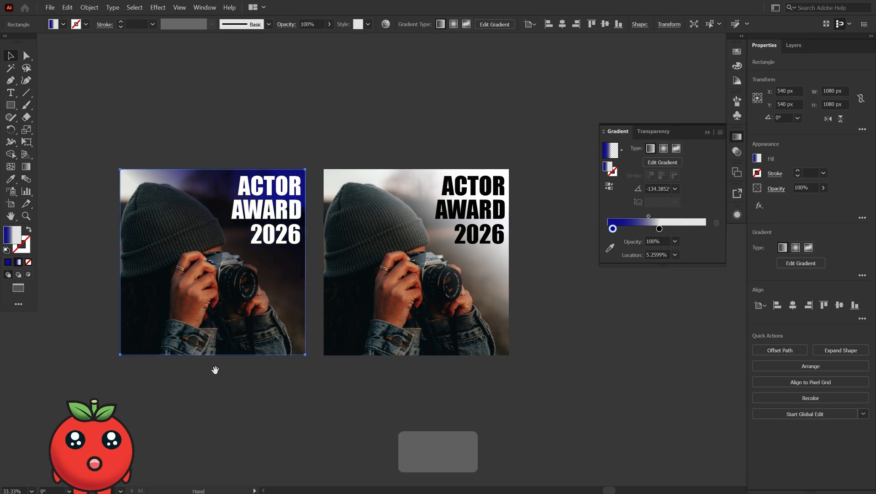
{"action": "left_click_drag", "start_coordinate": [231, 375], "coordinate": [351, 214]}
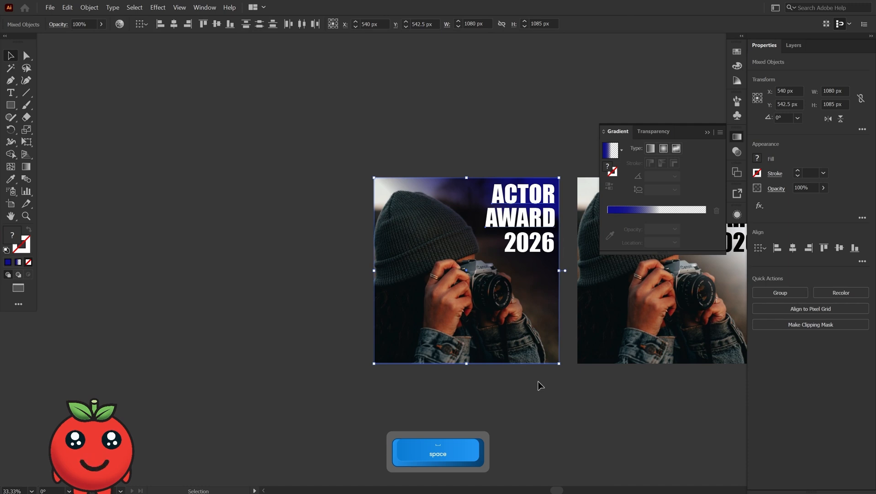
{"action": "left_click_drag", "start_coordinate": [446, 244], "coordinate": [249, 248]}
{"action": "left_click", "coordinate": [294, 350]}
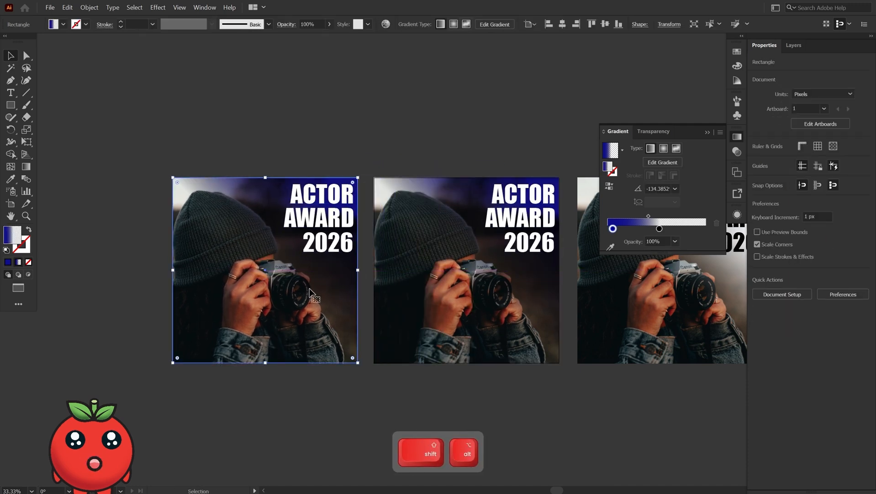
- Make the copy's gradient solid dark blue by copying the blue stop over the dark stop
{"action": "left_click", "coordinate": [660, 229]}
{"action": "left_click_drag", "start_coordinate": [613, 229], "coordinate": [645, 229]}
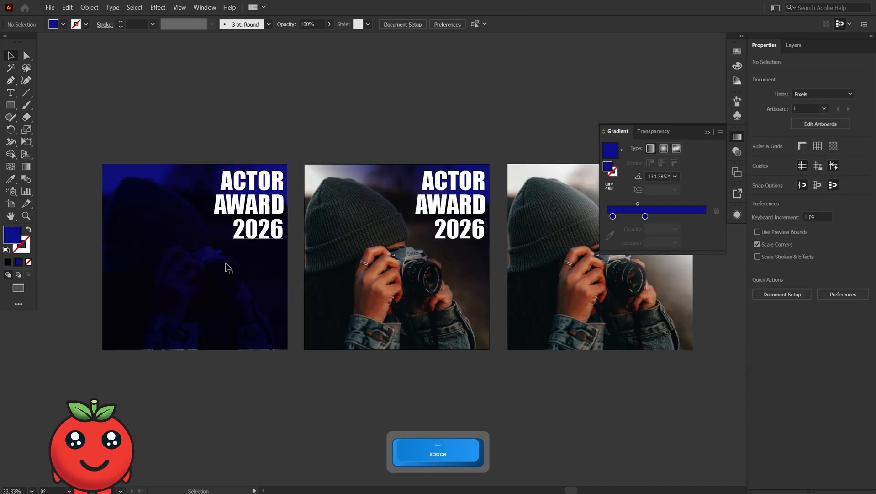
{"action": "left_click", "coordinate": [214, 273]}
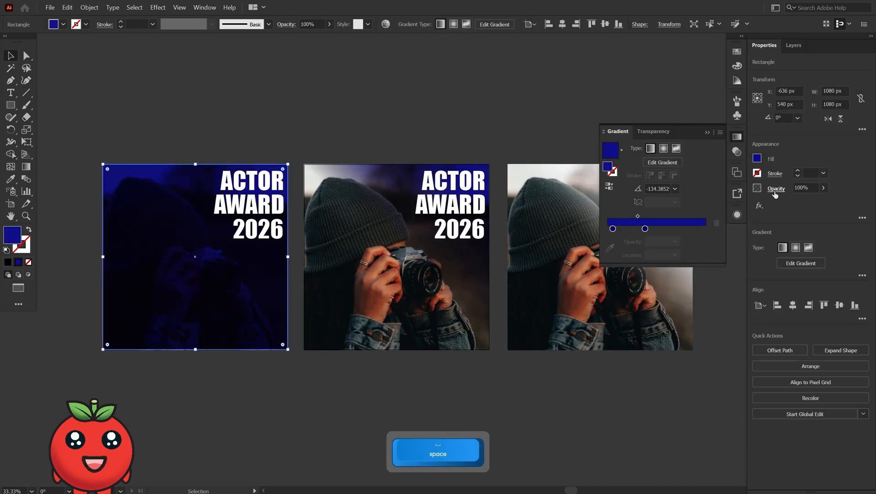
{"action": "left_click", "coordinate": [289, 374]}
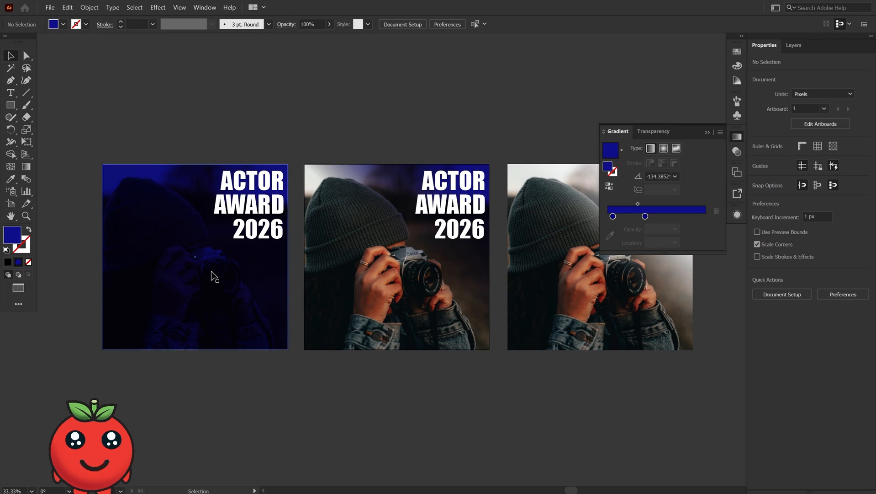
- Try the copy's overlay in Darken and Color Burn blend modes, settling on Darken
{"action": "left_click", "coordinate": [207, 236]}
{"action": "left_click", "coordinate": [777, 188]}
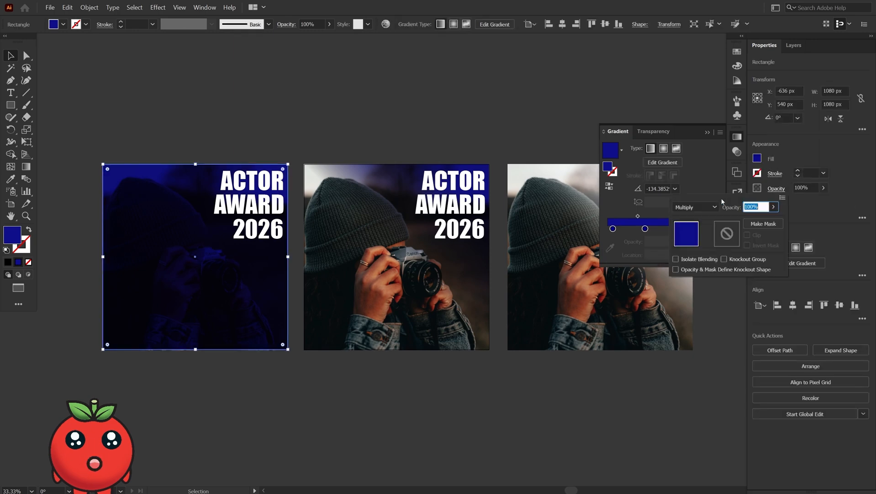
{"action": "left_click", "coordinate": [695, 206]}
{"action": "left_click", "coordinate": [689, 231]}
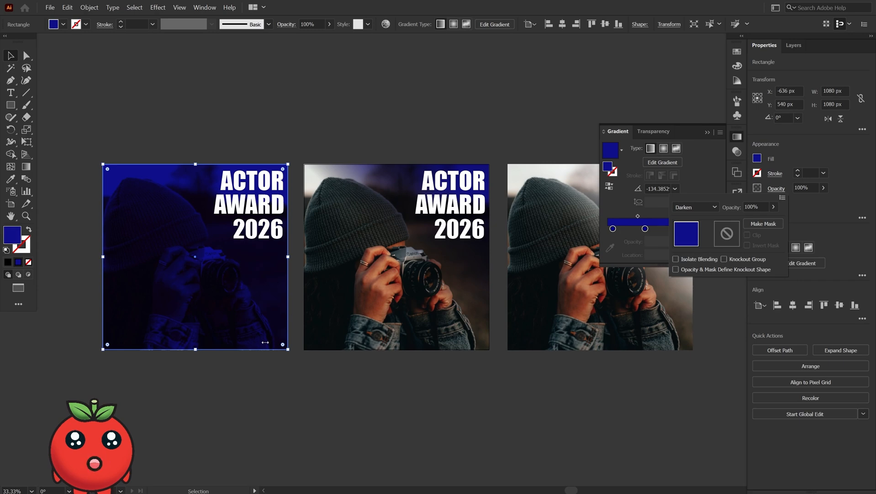
{"action": "left_click", "coordinate": [695, 207]}
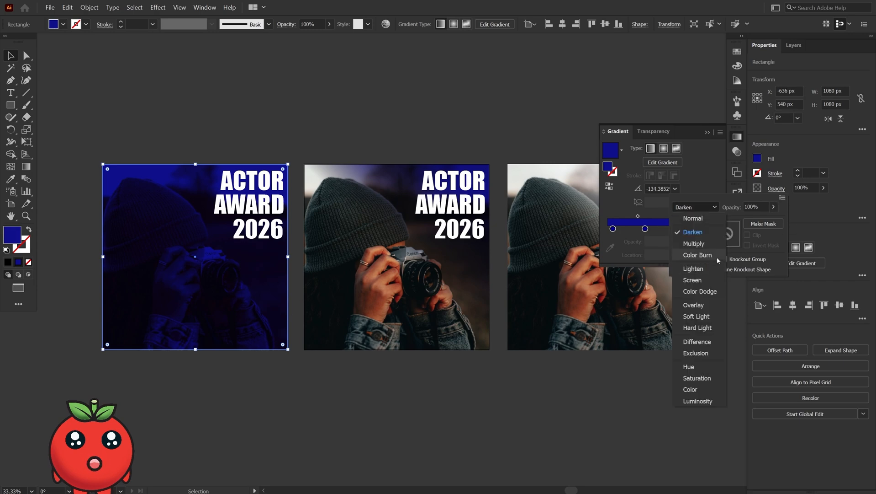
{"action": "left_click", "coordinate": [716, 257]}
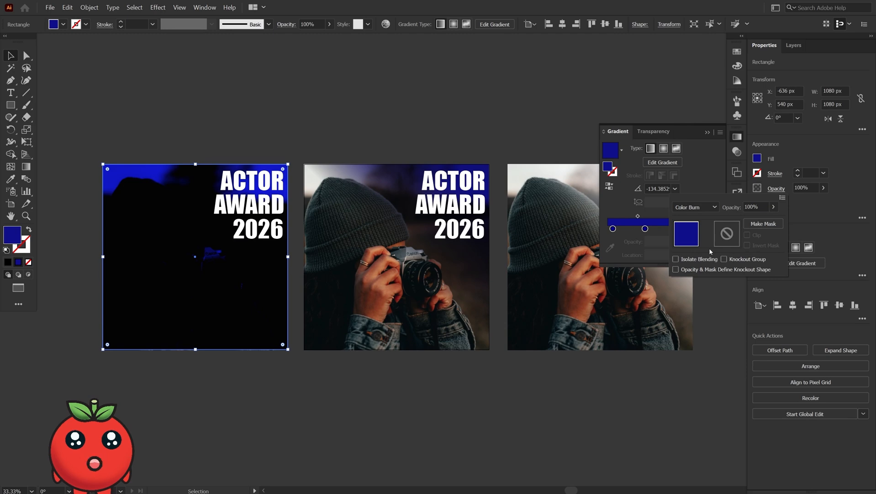
{"action": "left_click", "coordinate": [701, 207]}
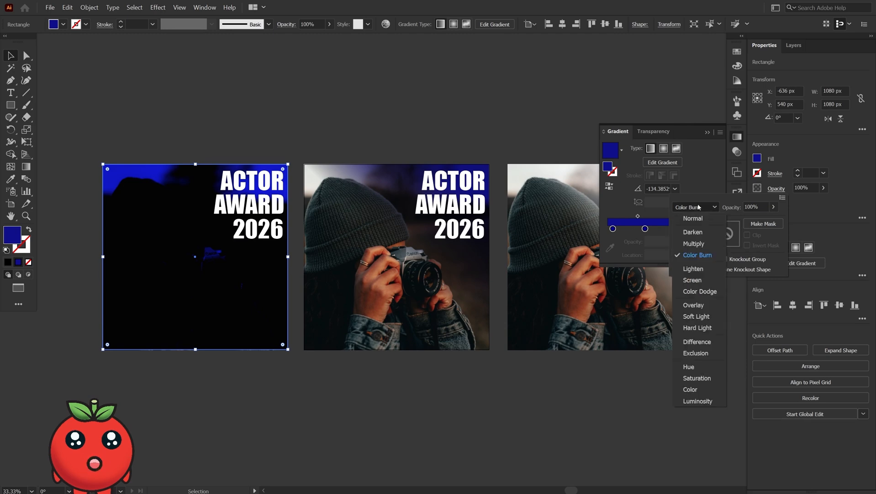
{"action": "left_click", "coordinate": [693, 232]}
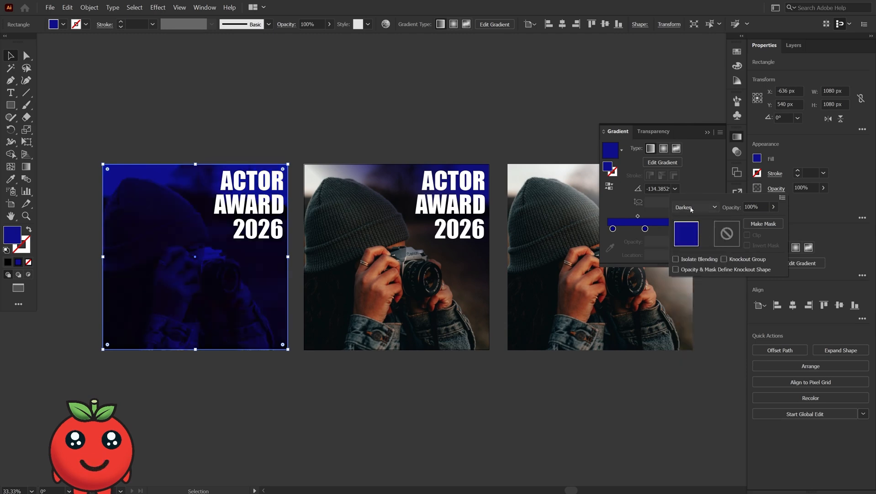
{"action": "left_click", "coordinate": [695, 208]}
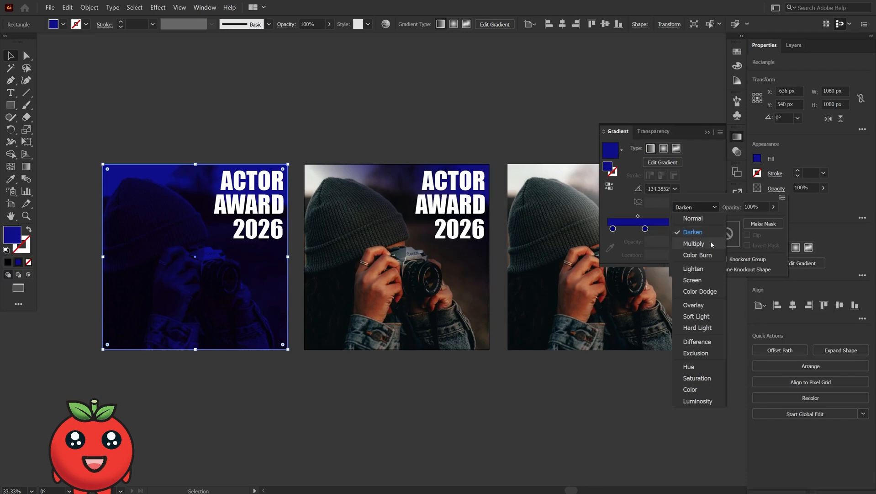
- Replace the copy's gradient fill with a solid black fill
{"action": "left_click", "coordinate": [12, 235]}
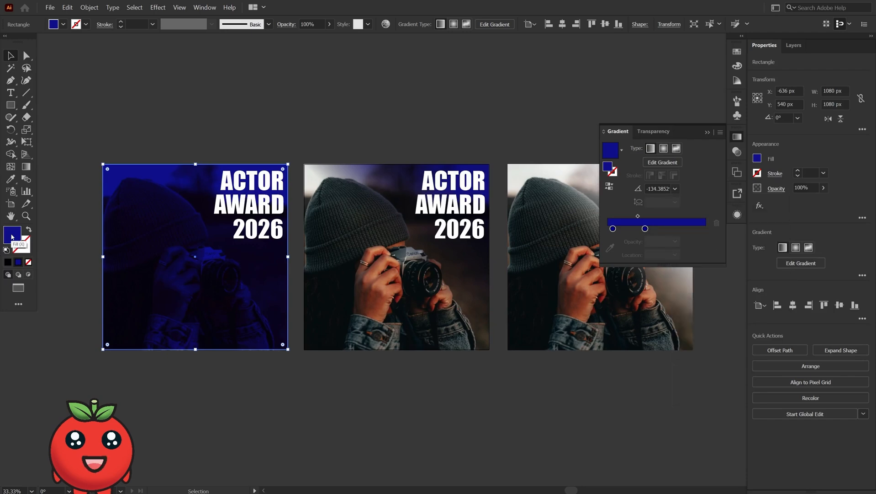
{"action": "left_click", "coordinate": [7, 262]}
{"action": "double_click", "coordinate": [12, 235]}
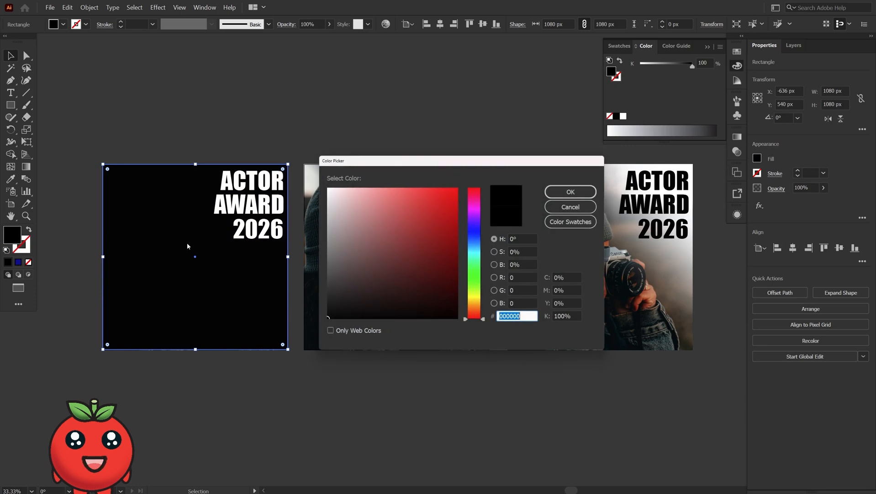
{"action": "key", "text": "Return"}
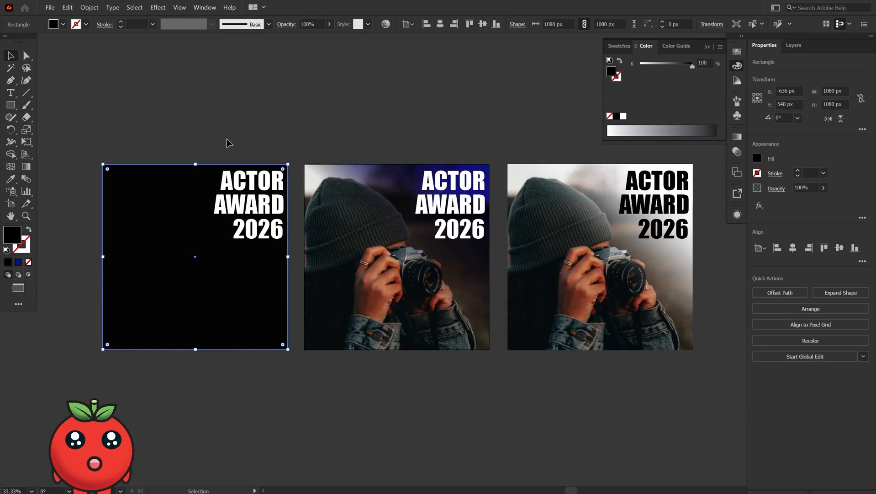
- Set the black overlay's blend mode to Multiply
{"action": "left_click", "coordinate": [777, 189]}
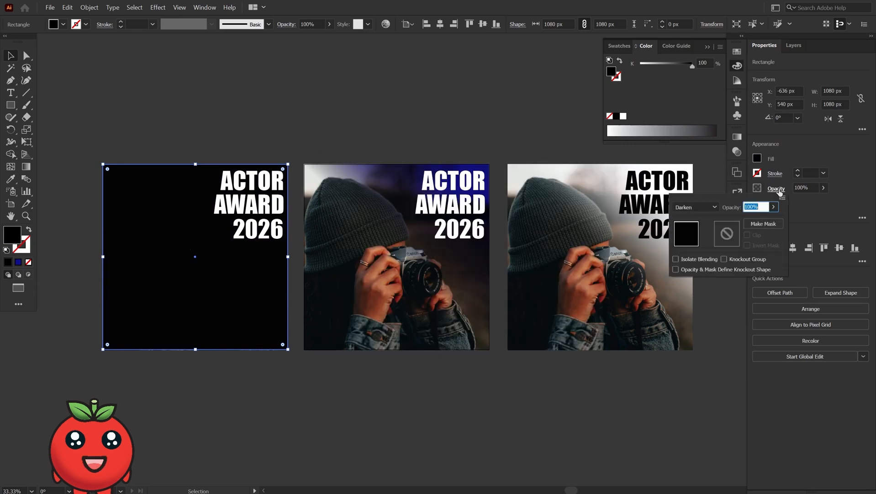
{"action": "left_click", "coordinate": [706, 208]}
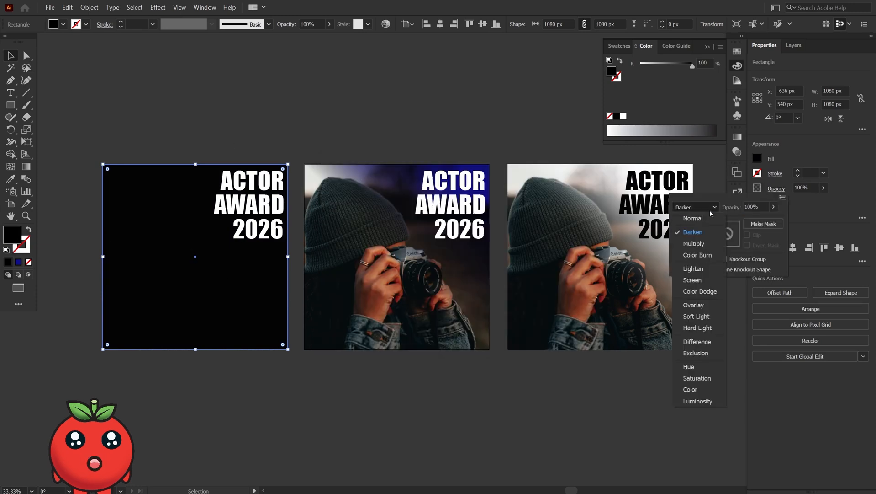
{"action": "left_click", "coordinate": [704, 244]}
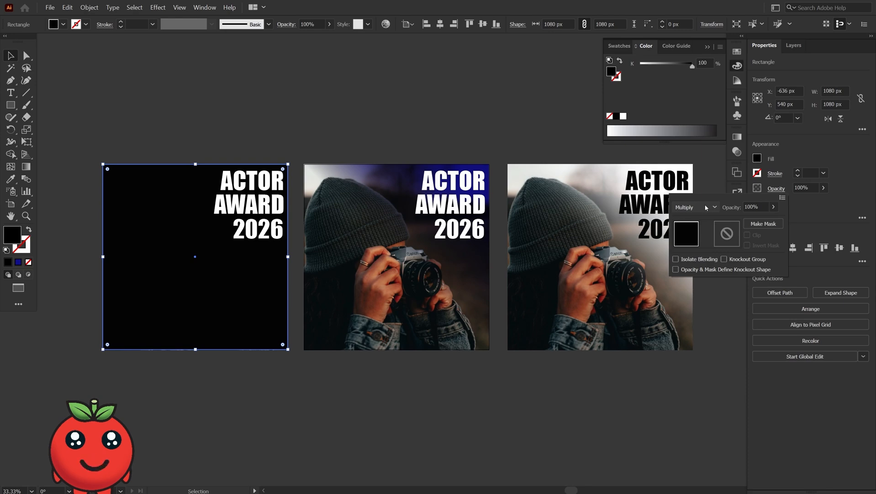
{"action": "left_click", "coordinate": [706, 207]}
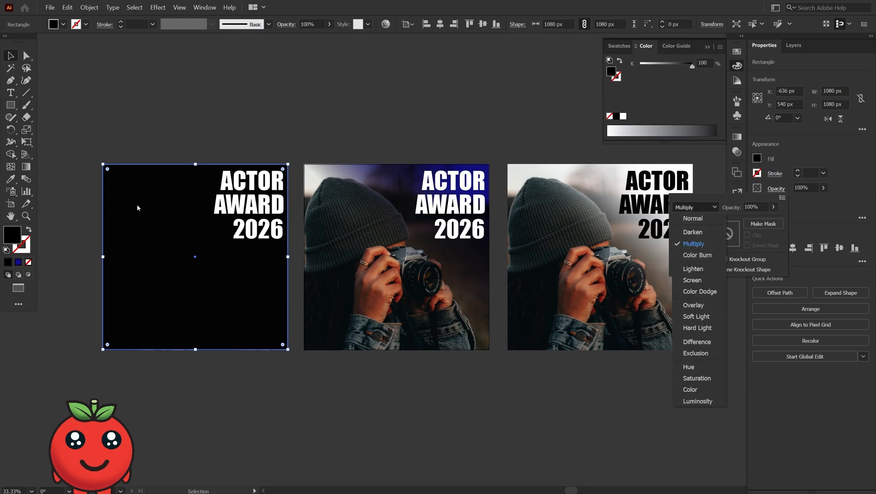
{"action": "left_click", "coordinate": [238, 381]}
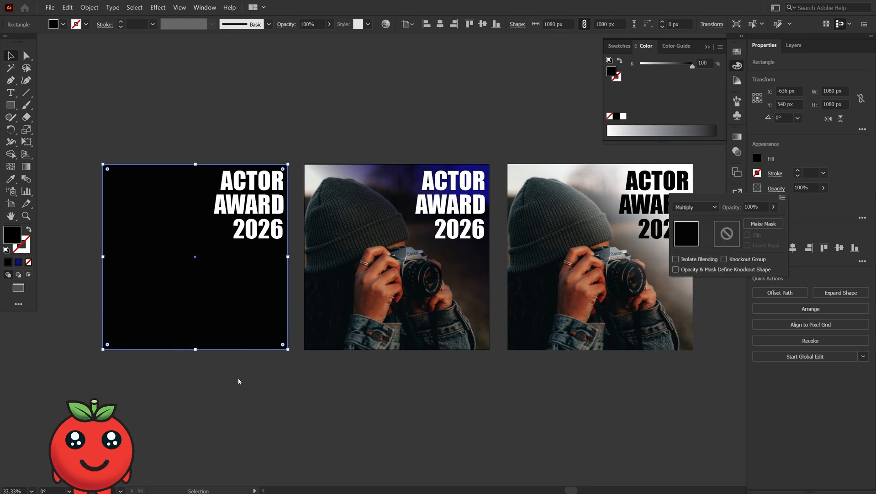
{"action": "left_click", "coordinate": [241, 310]}
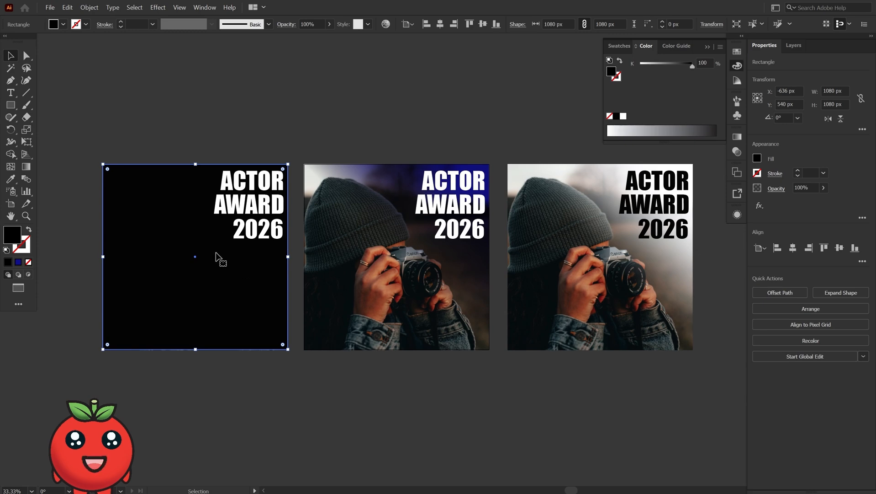
- Try filling the overlay with ff0000 and switching its blend mode to Darken
{"action": "double_click", "coordinate": [12, 234]}
{"action": "type", "text": "ff0000"}
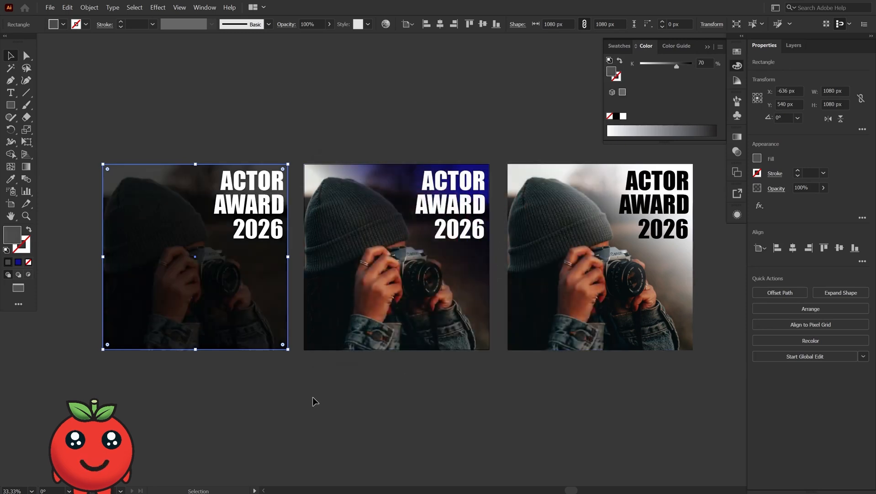
{"action": "left_click", "coordinate": [776, 188]}
{"action": "left_click", "coordinate": [707, 211]}
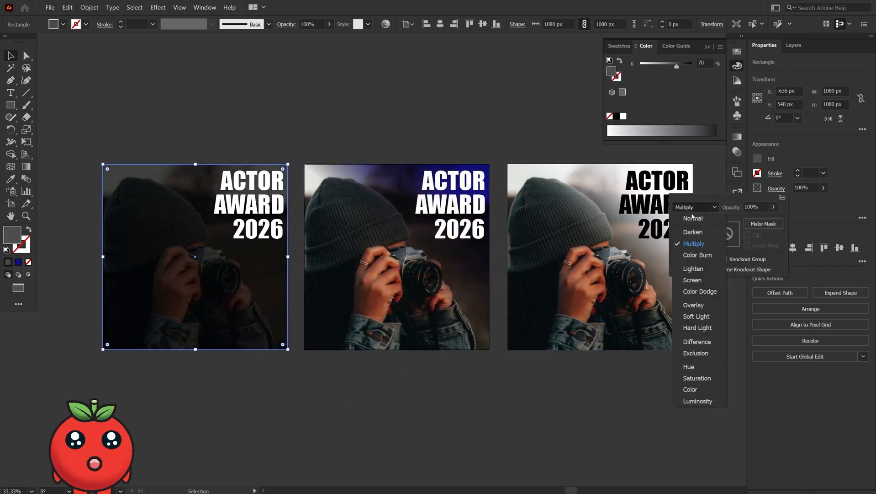
{"action": "left_click", "coordinate": [688, 228]}
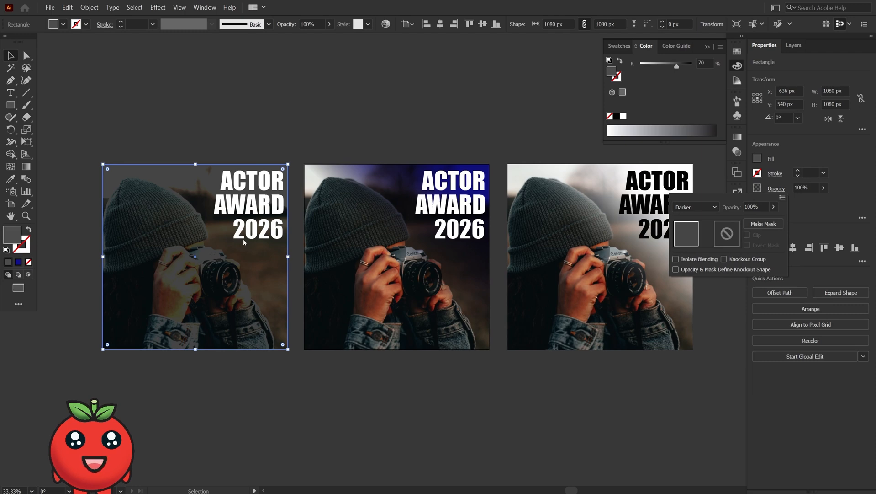
- Set the overlay's fill to pure red ff0000 in the Color Picker
{"action": "double_click", "coordinate": [17, 237]}
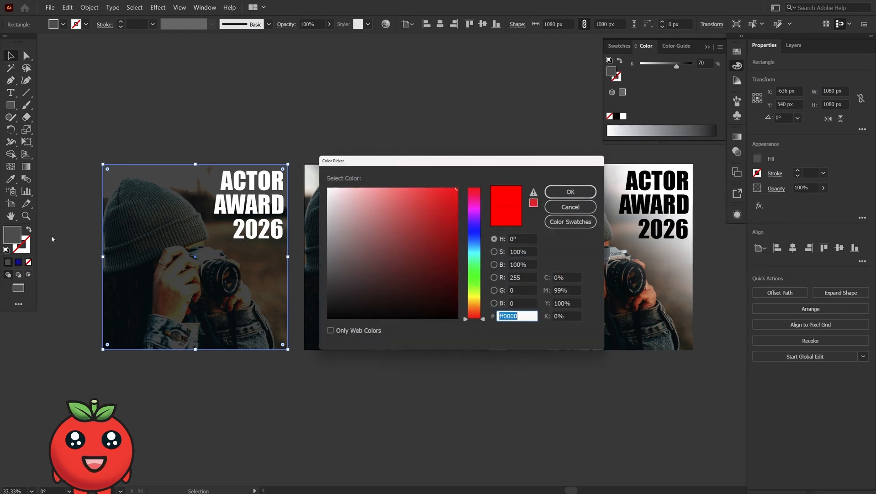
{"action": "left_click", "coordinate": [429, 210]}
{"action": "left_click_drag", "start_coordinate": [429, 210], "coordinate": [458, 187]}
{"action": "left_click", "coordinate": [571, 191]}
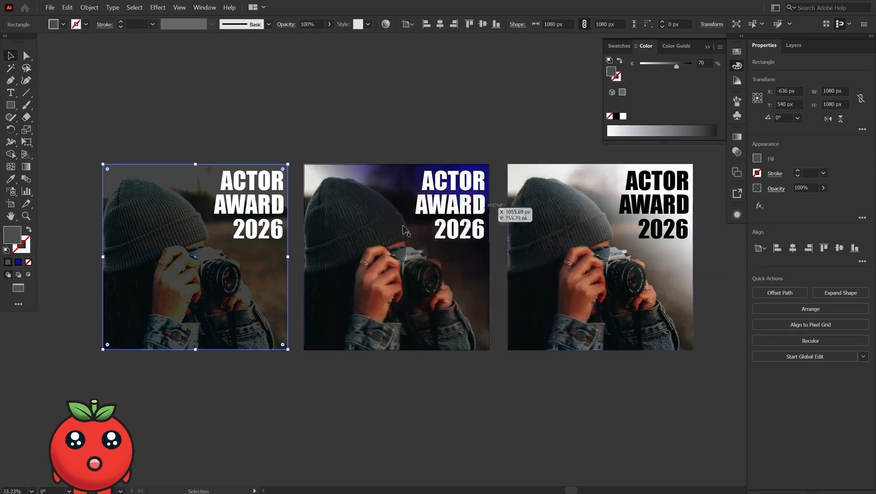
- Set the red overlay's blend mode to Darken
{"action": "left_click", "coordinate": [777, 188]}
{"action": "left_click", "coordinate": [696, 207]}
{"action": "left_click", "coordinate": [693, 232]}
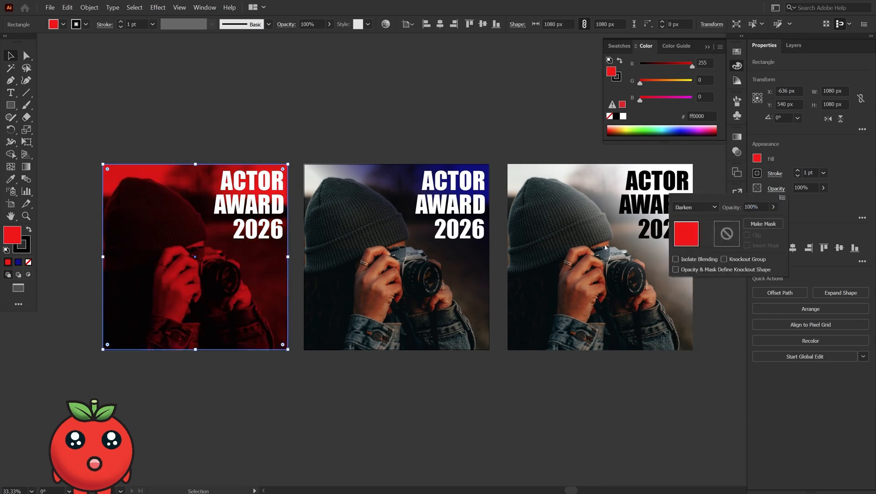
{"action": "left_click", "coordinate": [187, 394]}
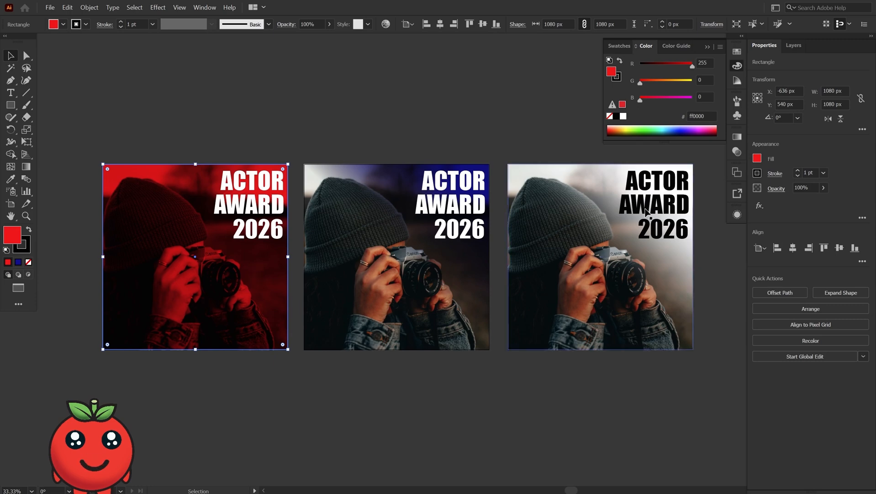
- Set the red overlay's blend mode to Color Burn, undoing an accidental drag on the canvas
{"action": "left_click", "coordinate": [775, 175]}
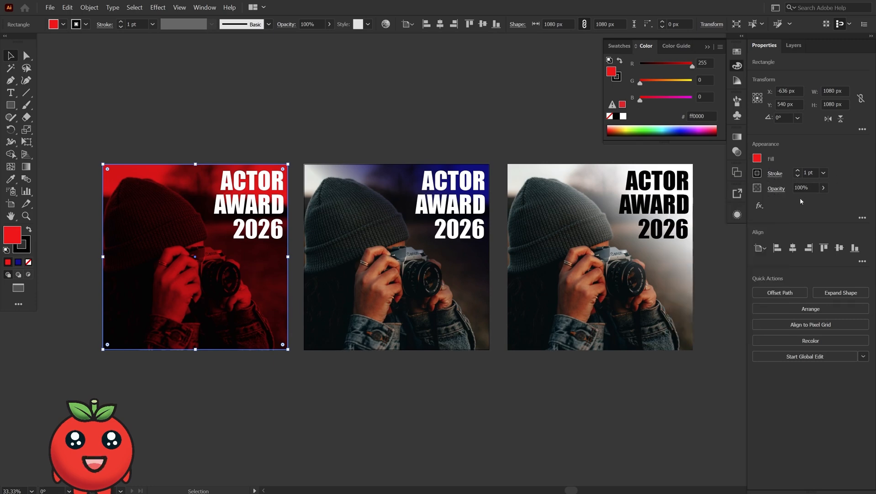
{"action": "left_click", "coordinate": [776, 188]}
{"action": "left_click", "coordinate": [695, 207]}
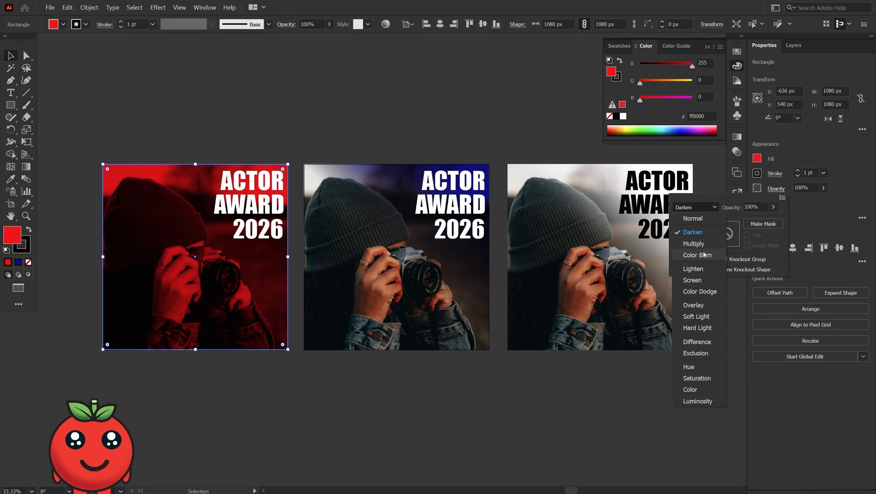
{"action": "left_click", "coordinate": [698, 254]}
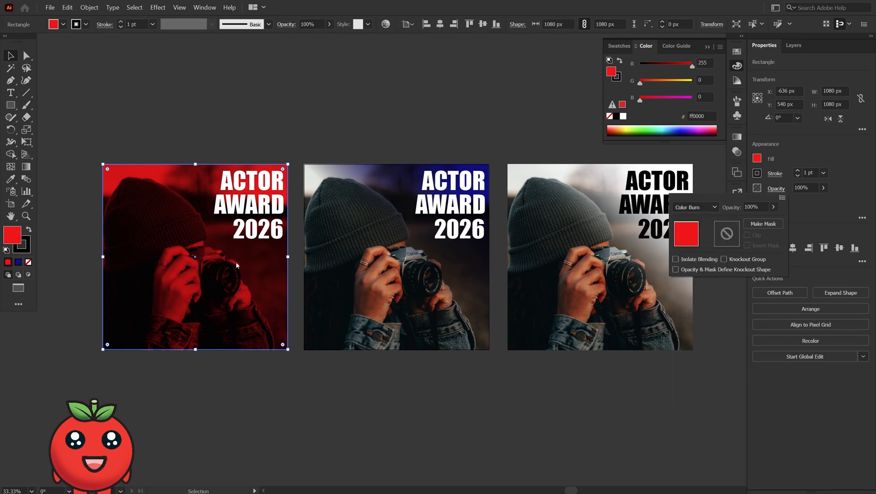
{"action": "left_click_drag", "start_coordinate": [236, 265], "coordinate": [250, 346]}
{"action": "key", "text": "ctrl+z"}
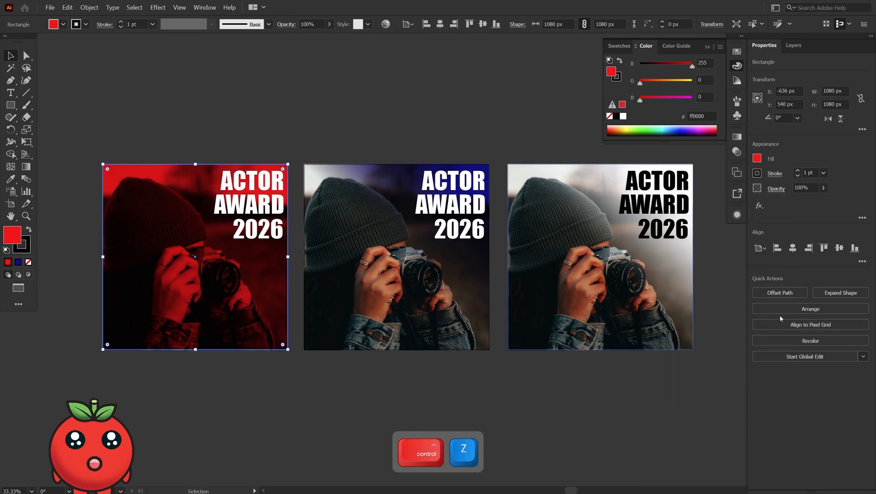
- Switch the red overlay's blend mode to Lighten
{"action": "left_click", "coordinate": [776, 189]}
{"action": "left_click", "coordinate": [687, 207]}
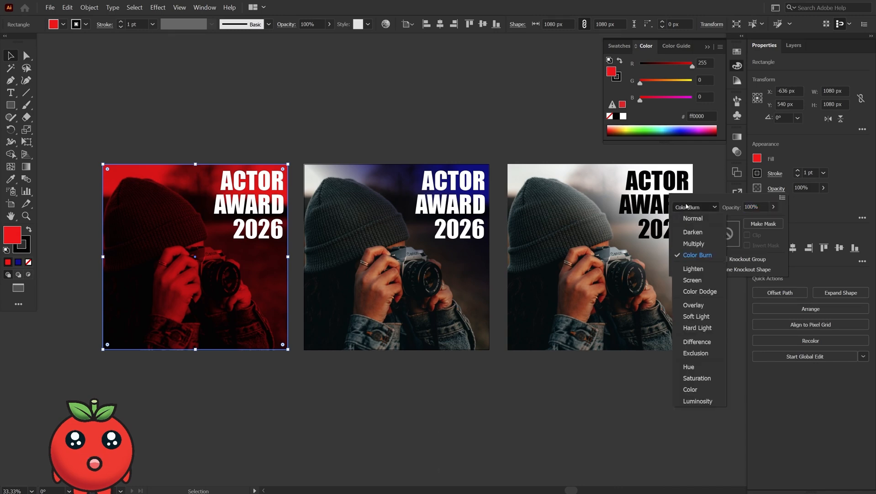
{"action": "left_click", "coordinate": [693, 269]}
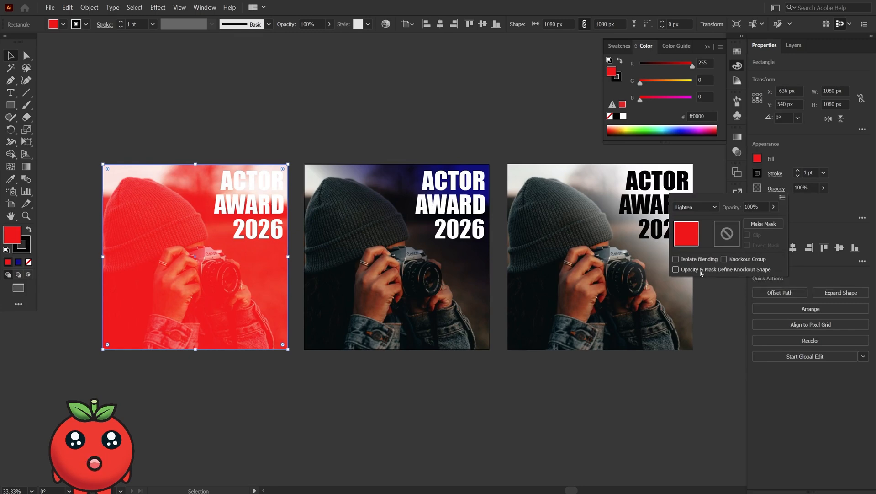
- Change the overlay's fill to dark red 840000 in the Color Picker
{"action": "double_click", "coordinate": [12, 237]}
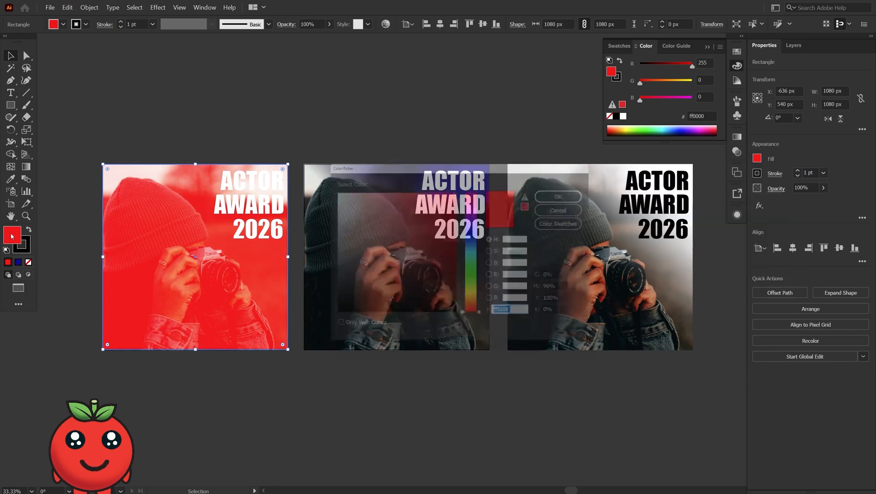
{"action": "left_click_drag", "start_coordinate": [453, 208], "coordinate": [458, 250]}
{"action": "left_click", "coordinate": [571, 192]}
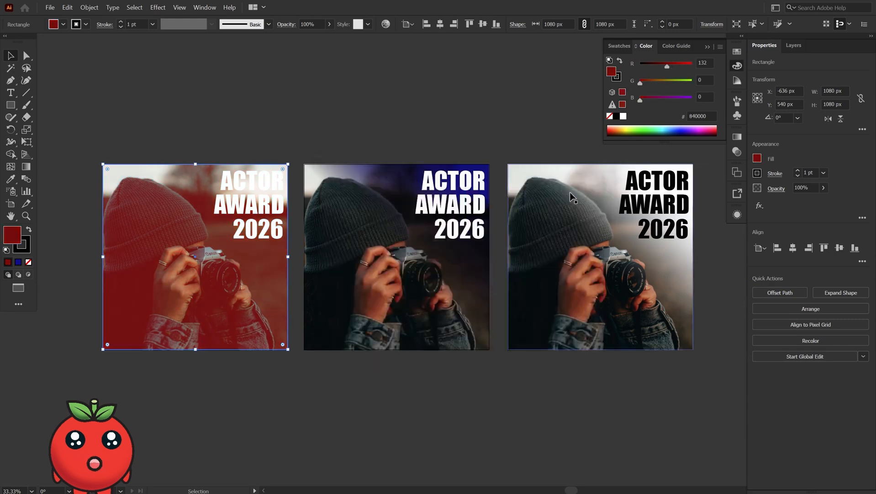
- Change the overlay's fill to light red ff6969 in the Color Picker
{"action": "double_click", "coordinate": [10, 236]}
{"action": "mouse_move", "coordinate": [417, 239]}
{"action": "left_mouse_down"}
{"action": "mouse_move", "coordinate": [446, 209]}
{"action": "mouse_move", "coordinate": [405, 177]}
{"action": "left_mouse_up"}
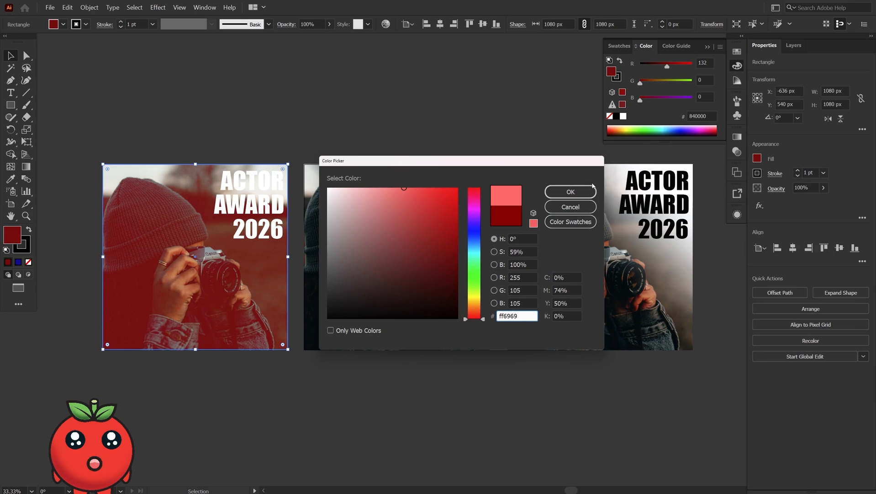
{"action": "left_click", "coordinate": [571, 192]}
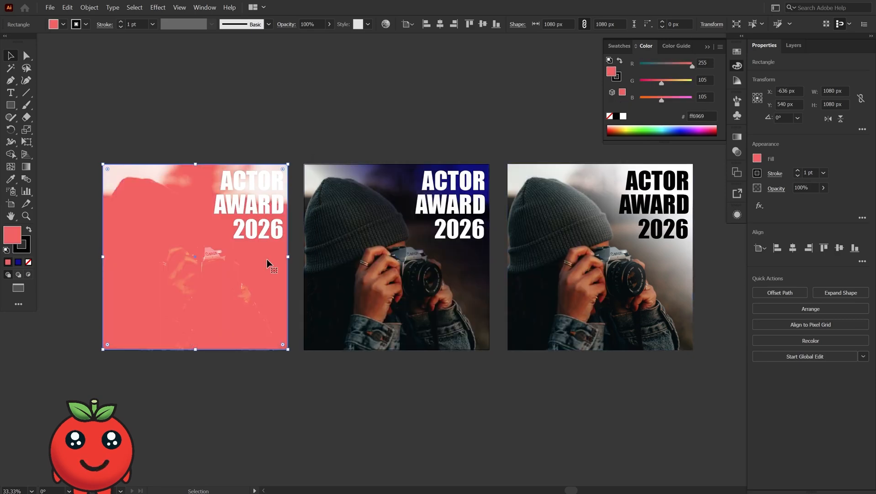
- Change the overlay's fill to white ffffff in the Color Picker
{"action": "double_click", "coordinate": [10, 237]}
{"action": "mouse_move", "coordinate": [417, 216]}
{"action": "left_mouse_down"}
{"action": "mouse_move", "coordinate": [369, 187]}
{"action": "mouse_move", "coordinate": [328, 187]}
{"action": "left_mouse_up"}
{"action": "left_click", "coordinate": [570, 192]}
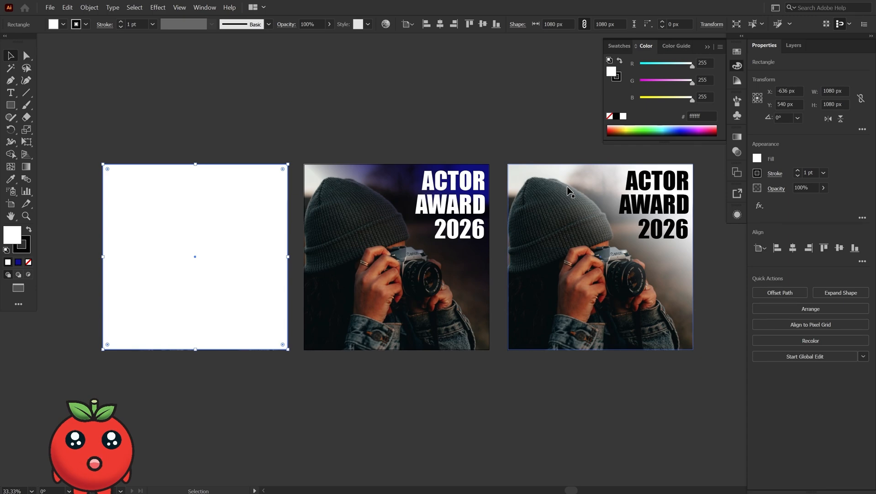
- Change the overlay's fill to dark red 680000 in the Color Picker
{"action": "double_click", "coordinate": [15, 239]}
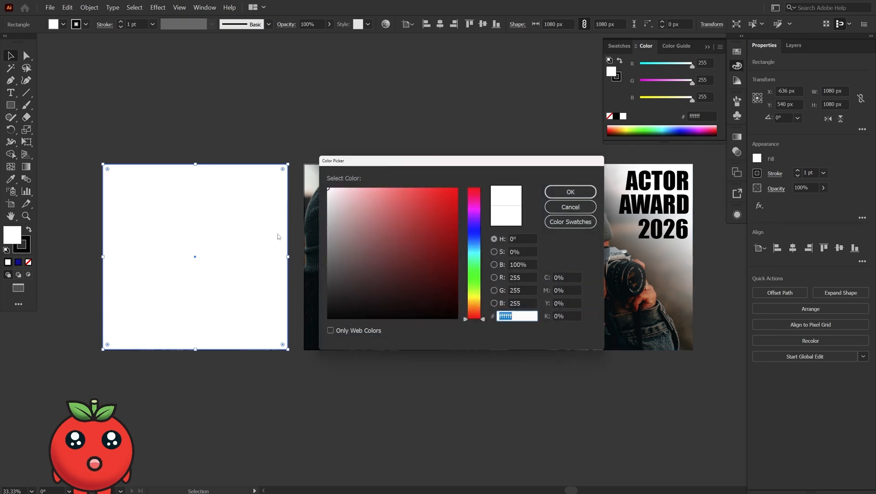
{"action": "left_click_drag", "start_coordinate": [421, 220], "coordinate": [468, 241]}
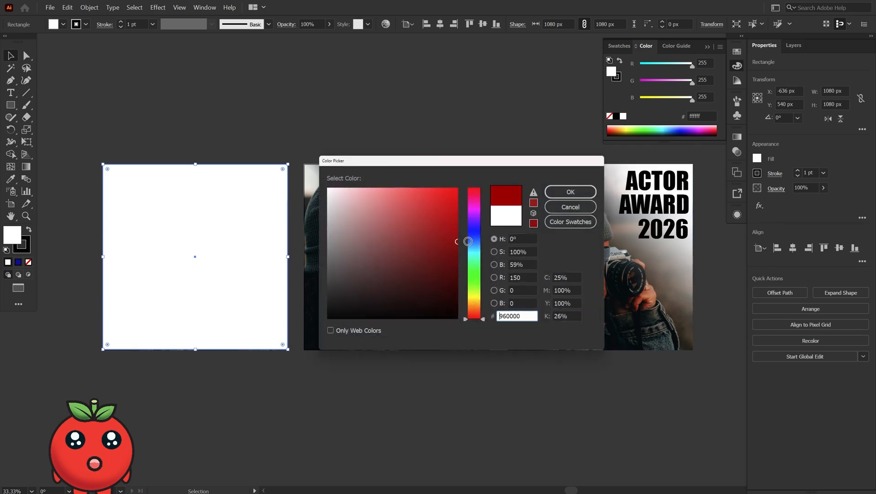
{"action": "left_click", "coordinate": [570, 192]}
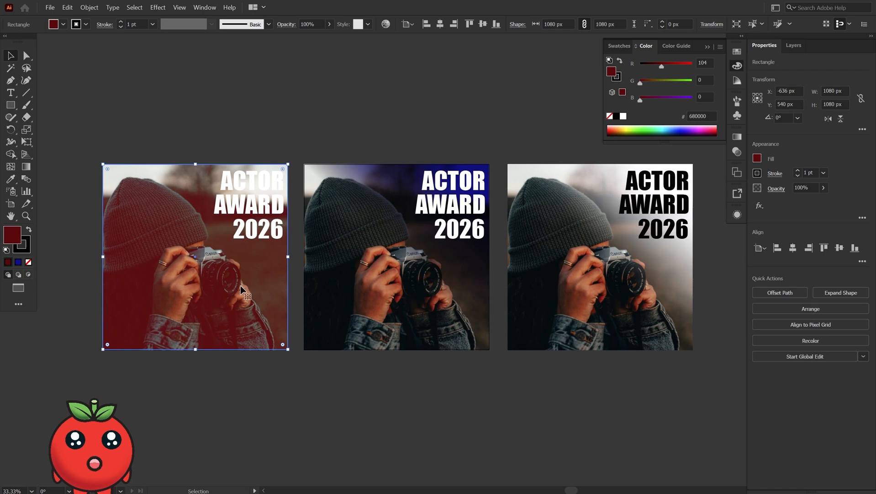
- Set the dark red overlay's blend mode to Color Dodge
{"action": "left_click", "coordinate": [776, 189]}
{"action": "left_click", "coordinate": [715, 207]}
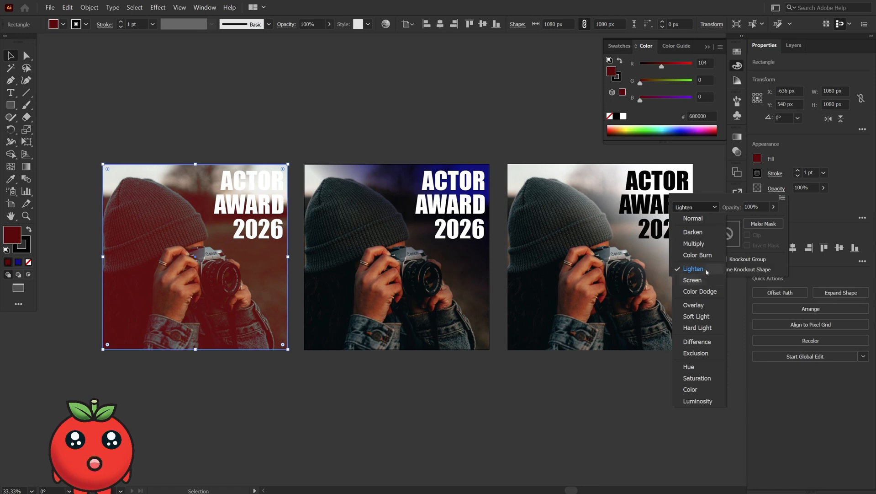
{"action": "left_click", "coordinate": [701, 292]}
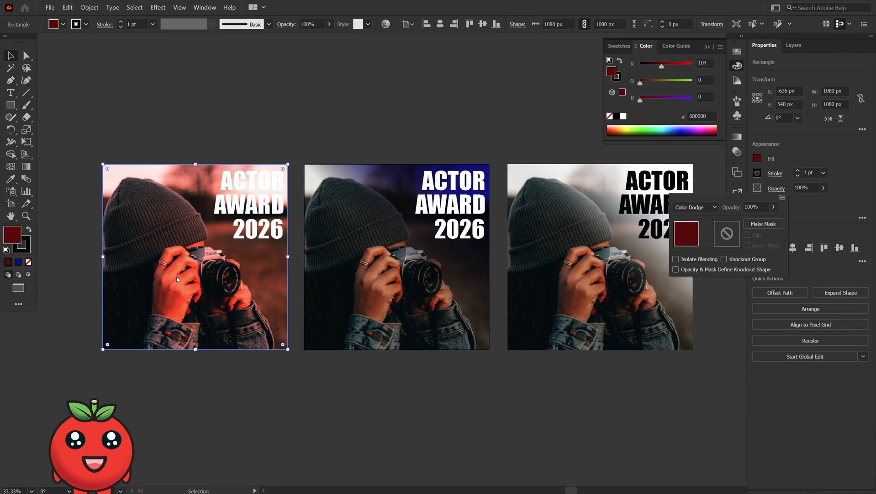
- Try the Overlay and Soft Light blend modes on the dark red overlay
{"action": "left_click", "coordinate": [704, 207]}
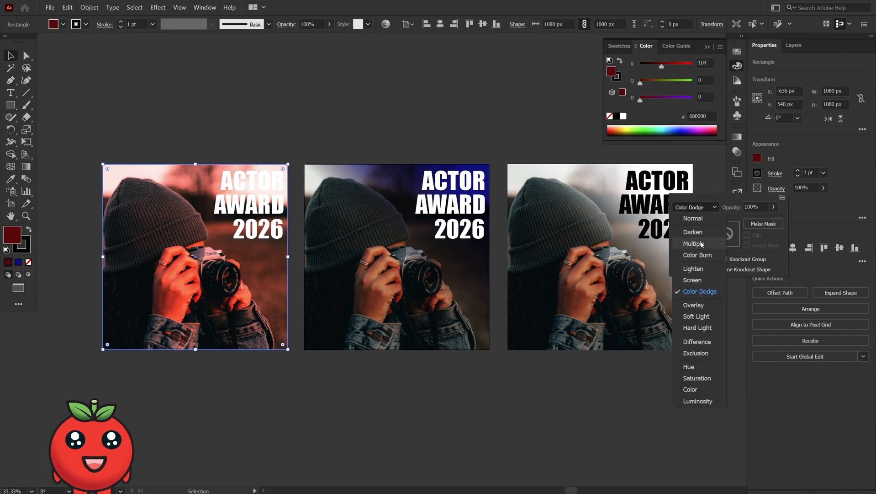
{"action": "left_click", "coordinate": [715, 311]}
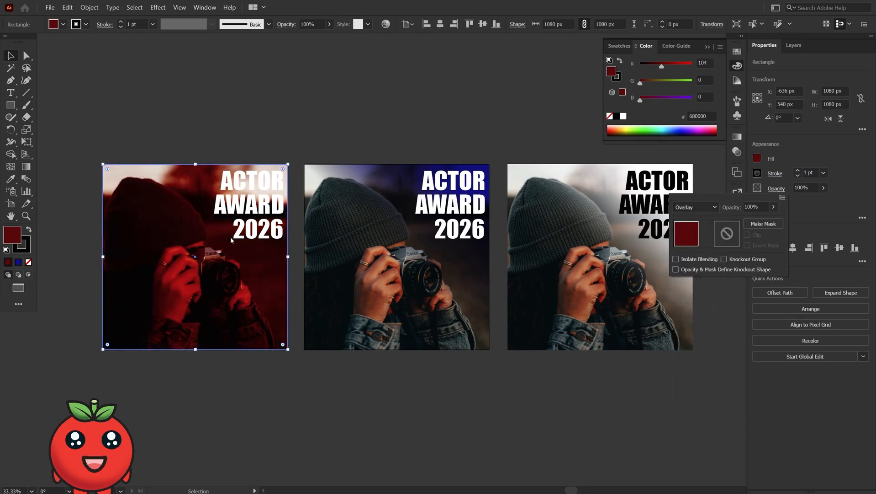
{"action": "left_click", "coordinate": [696, 207]}
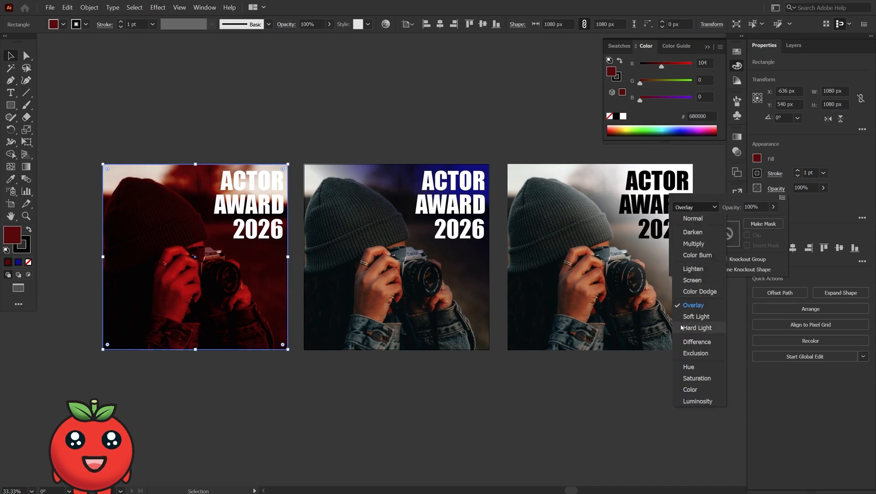
{"action": "left_click", "coordinate": [688, 316]}
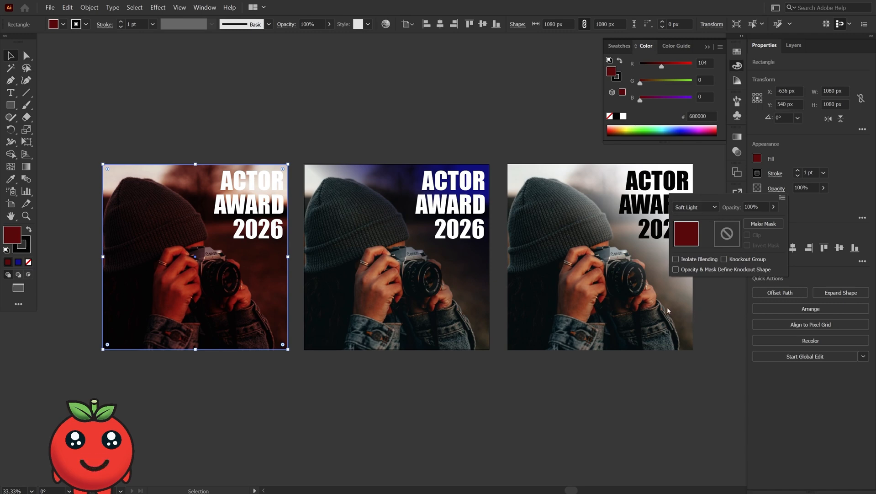
- Set the overlay's fill to pure red ff0000 in the Color Picker
{"action": "double_click", "coordinate": [16, 234]}
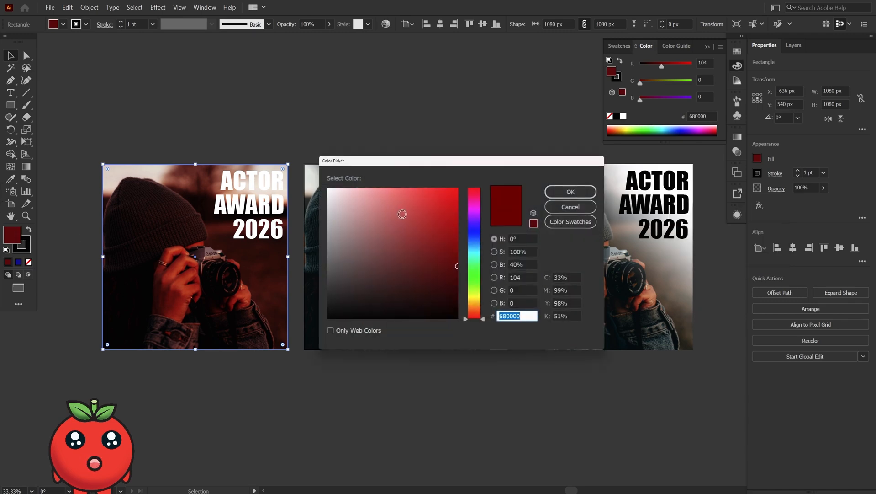
{"action": "left_click", "coordinate": [440, 194]}
{"action": "left_click_drag", "start_coordinate": [443, 190], "coordinate": [505, 182]}
{"action": "left_click", "coordinate": [471, 188]}
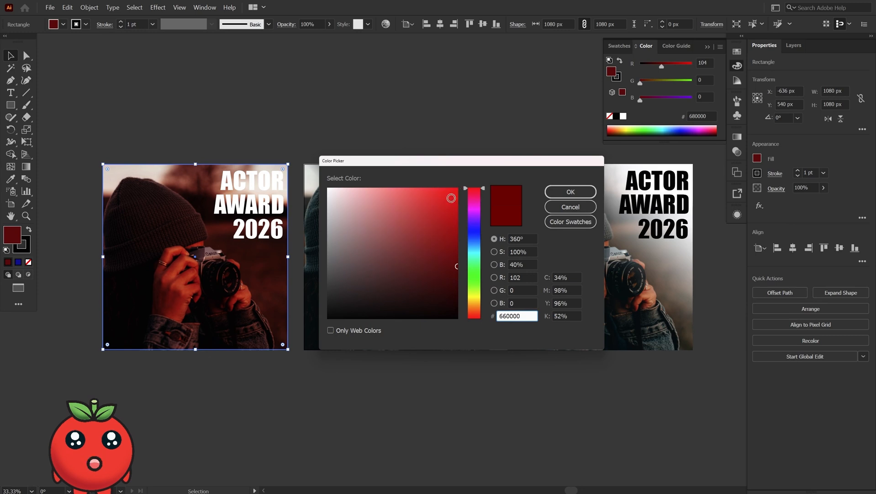
{"action": "left_click_drag", "start_coordinate": [451, 196], "coordinate": [459, 186]}
{"action": "key", "text": "Return"}
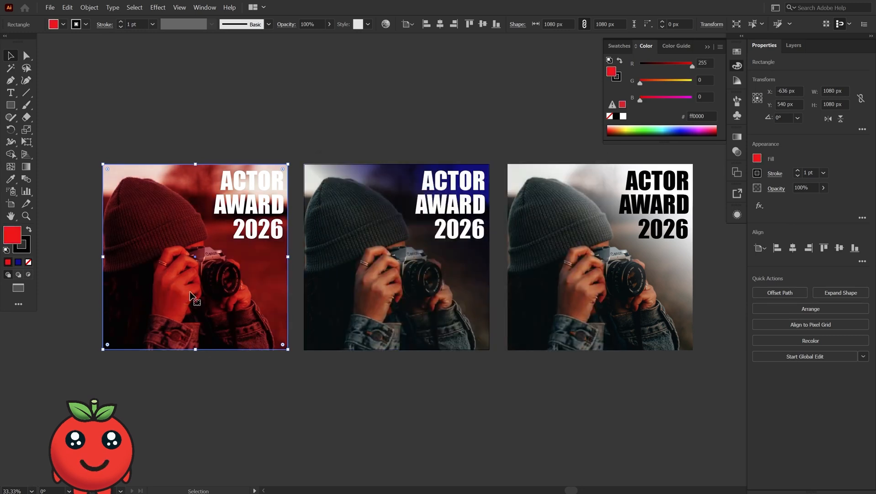
- Set the red overlay's blend mode to Hard Light
{"action": "left_click", "coordinate": [776, 188]}
{"action": "left_click", "coordinate": [696, 207]}
{"action": "left_click", "coordinate": [697, 331]}
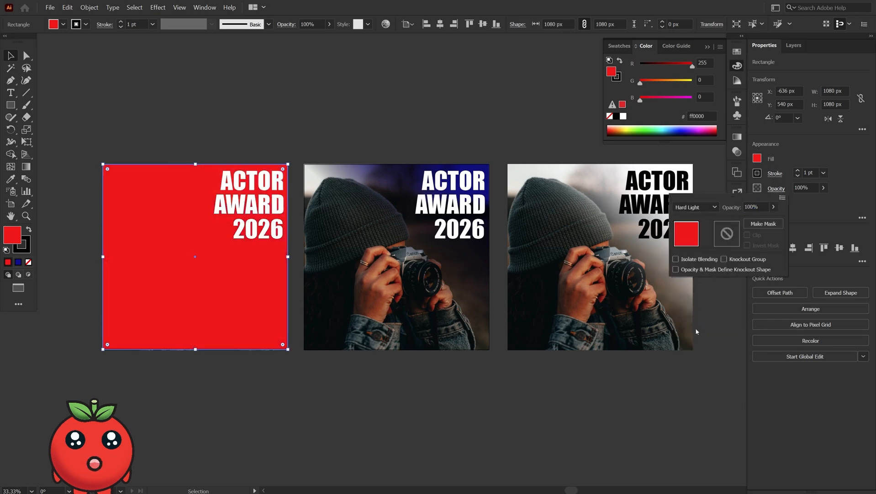
- Set the overlay's fill to ed3b3b by entering the hex value in the Color Picker
{"action": "double_click", "coordinate": [19, 233]}
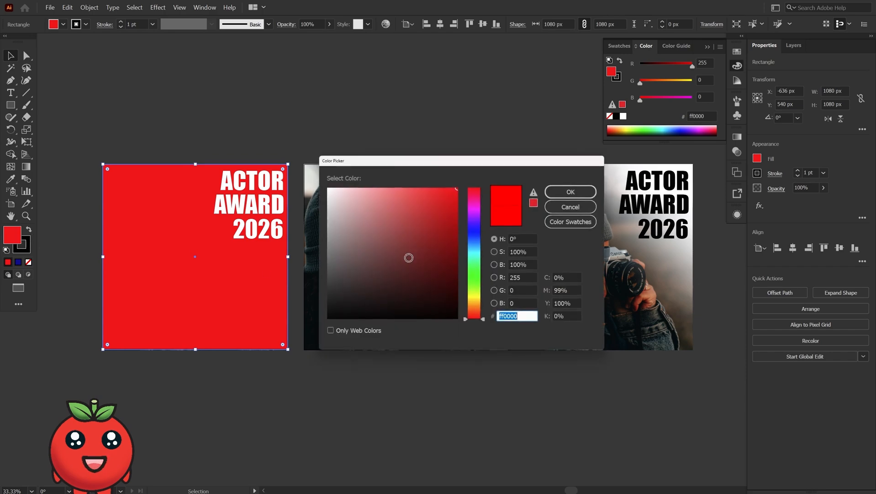
{"action": "type", "text": "ed3b3b"}
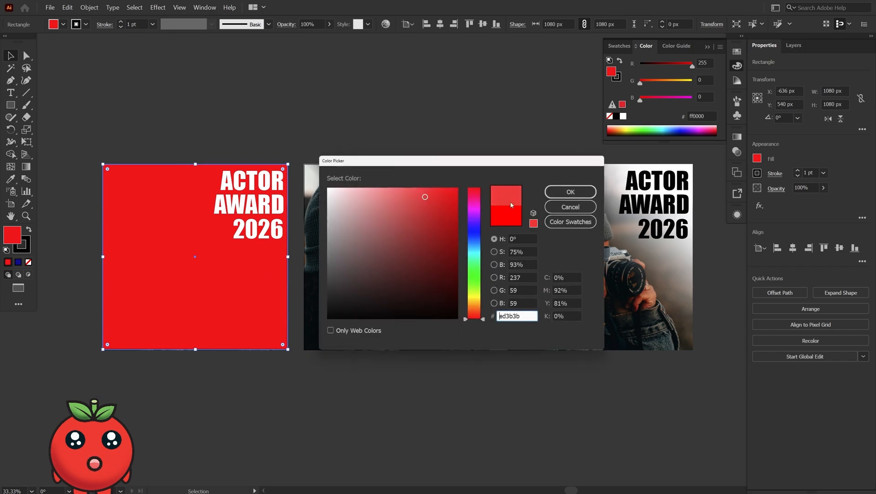
{"action": "left_click", "coordinate": [578, 197]}
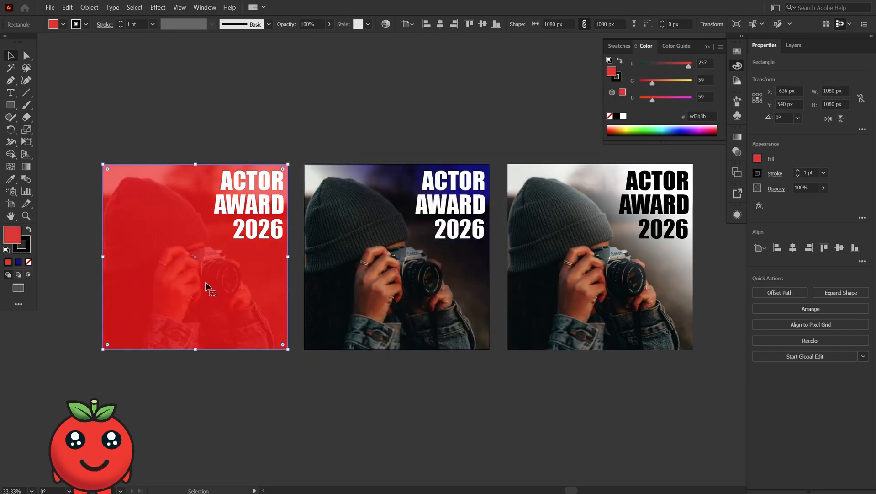
- Change the overlay's fill to black, then to dark red 680000 in the Color Picker
{"action": "double_click", "coordinate": [20, 243]}
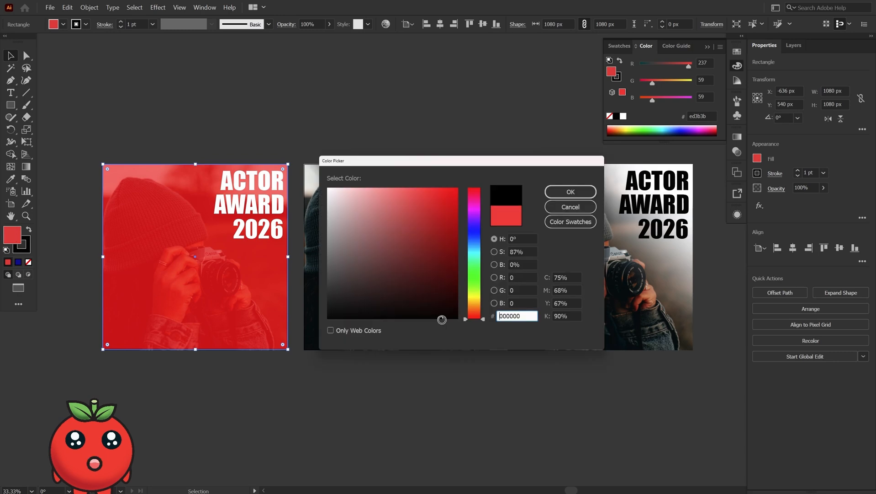
{"action": "key", "text": "Return"}
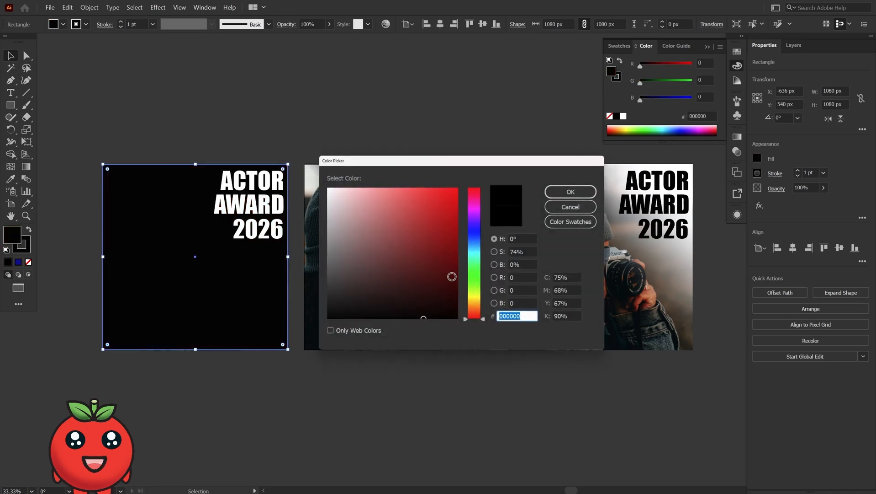
{"action": "left_click", "coordinate": [457, 265]}
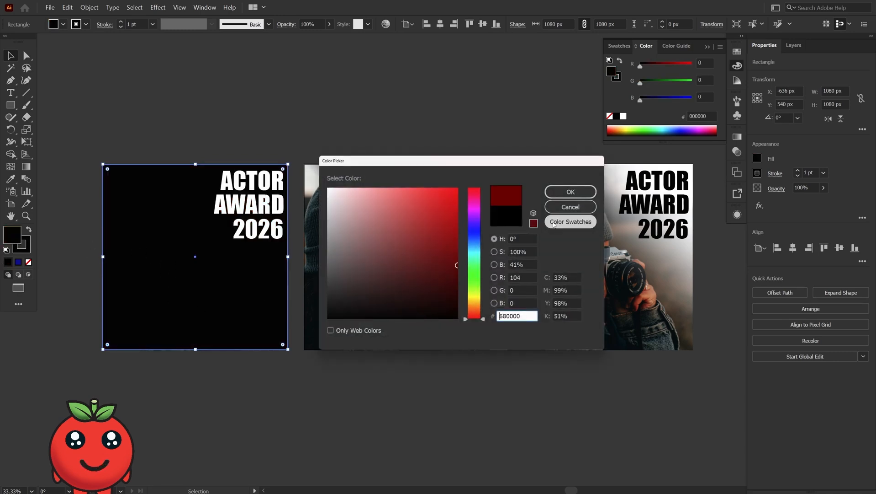
{"action": "left_click", "coordinate": [593, 193]}
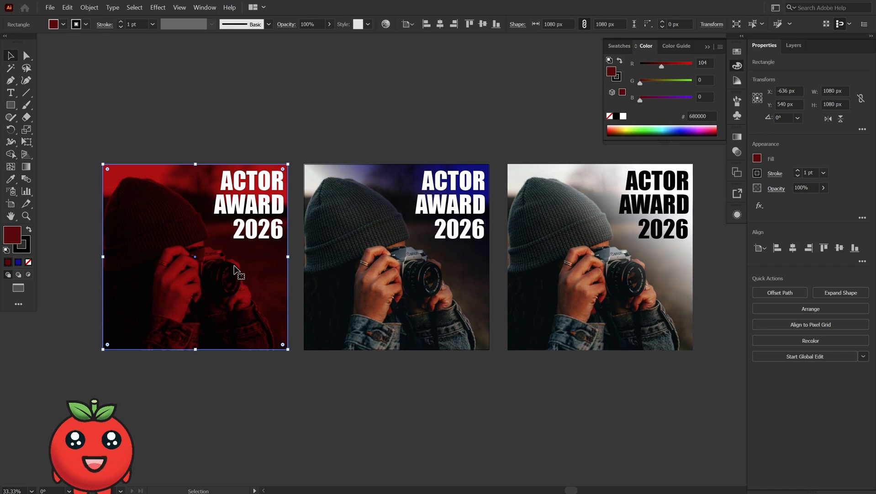
- Set the overlay's fill to light red d35454 in the Color Picker
{"action": "double_click", "coordinate": [12, 234]}
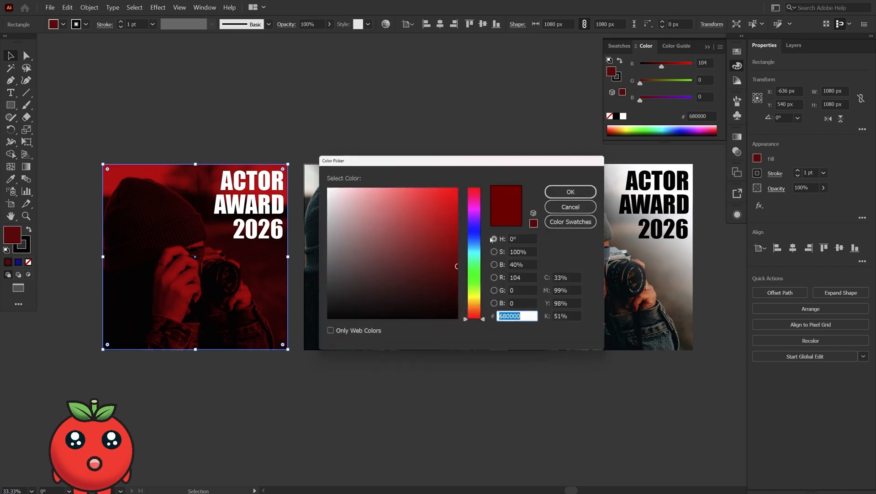
{"action": "mouse_move", "coordinate": [436, 208]}
{"action": "left_mouse_down"}
{"action": "mouse_move", "coordinate": [465, 182]}
{"action": "mouse_move", "coordinate": [464, 319]}
{"action": "mouse_move", "coordinate": [319, 328]}
{"action": "mouse_move", "coordinate": [321, 243]}
{"action": "mouse_move", "coordinate": [309, 179]}
{"action": "left_mouse_up"}
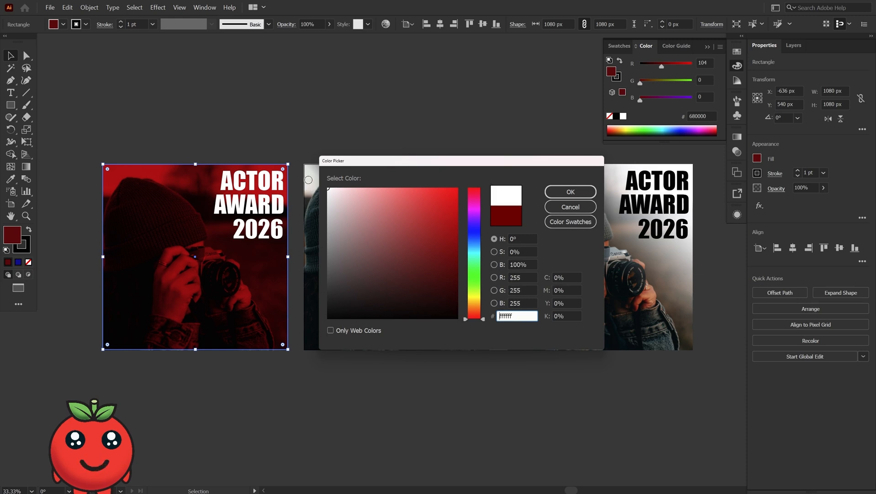
{"action": "left_click", "coordinate": [506, 216]}
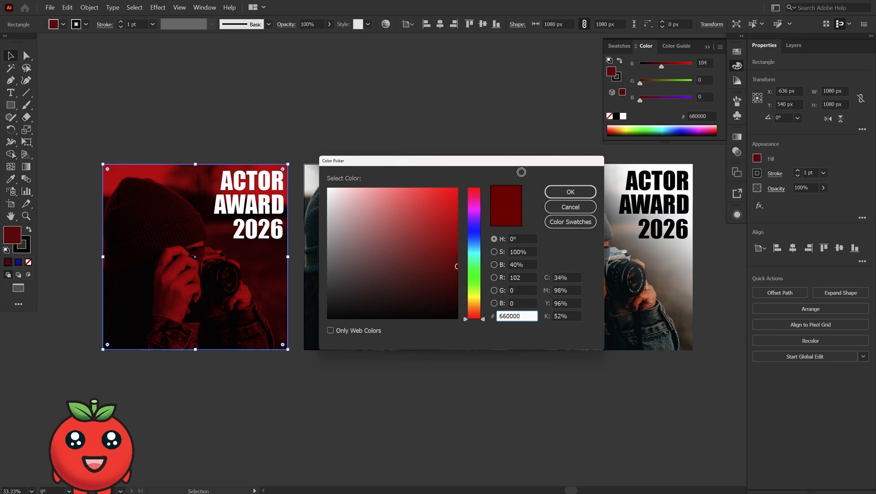
{"action": "left_click_drag", "start_coordinate": [435, 196], "coordinate": [460, 186]}
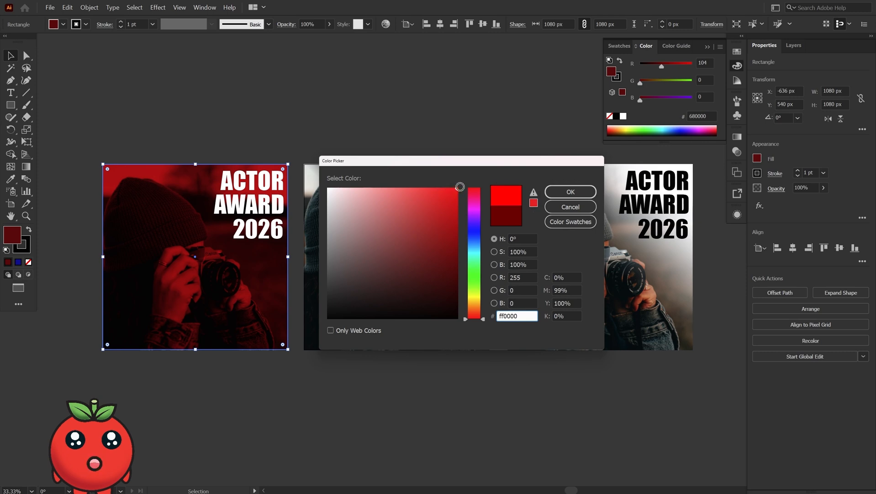
{"action": "mouse_move", "coordinate": [460, 186]}
{"action": "left_mouse_down"}
{"action": "mouse_move", "coordinate": [348, 252]}
{"action": "mouse_move", "coordinate": [378, 258]}
{"action": "mouse_move", "coordinate": [421, 227]}
{"action": "mouse_move", "coordinate": [420, 265]}
{"action": "mouse_move", "coordinate": [426, 243]}
{"action": "mouse_move", "coordinate": [406, 210]}
{"action": "left_mouse_up"}
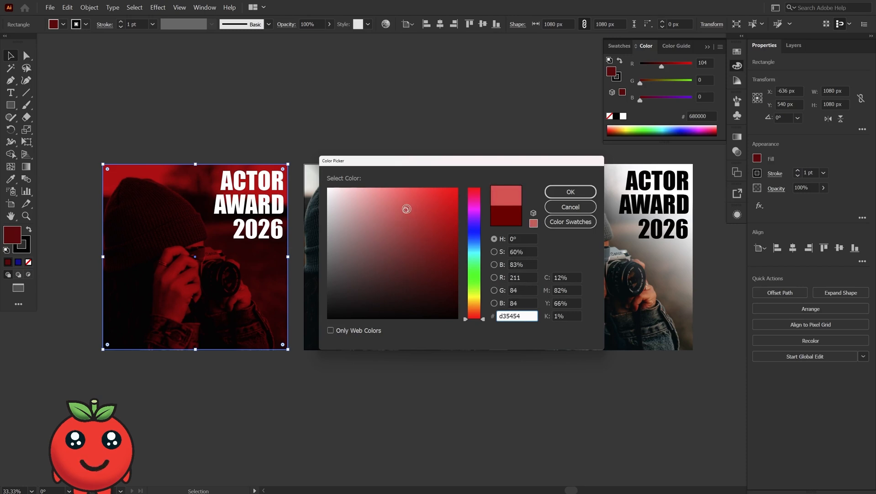
{"action": "left_click", "coordinate": [557, 193]}
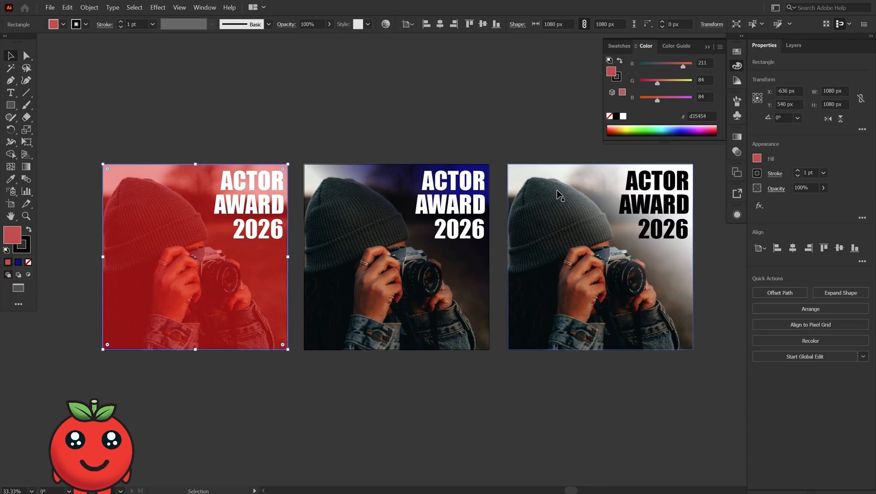
- Set the overlay's blend mode to Difference
{"action": "left_click", "coordinate": [776, 188]}
{"action": "left_click", "coordinate": [702, 207]}
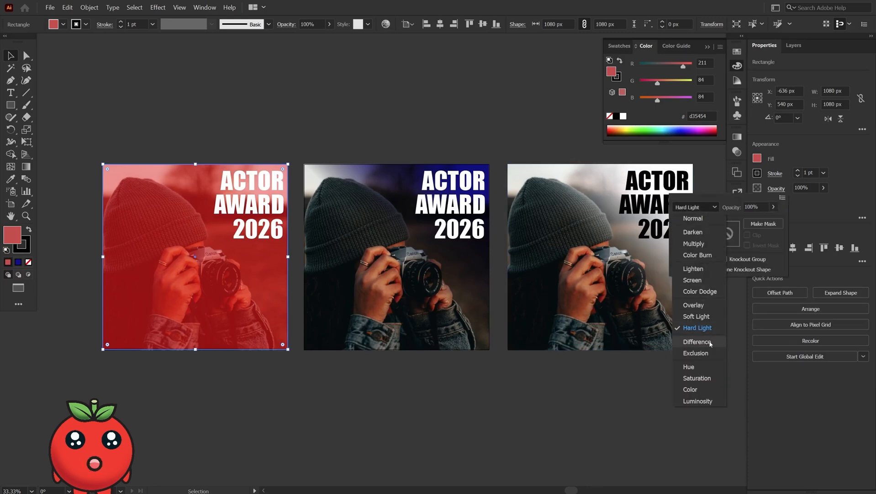
{"action": "left_click", "coordinate": [706, 340]}
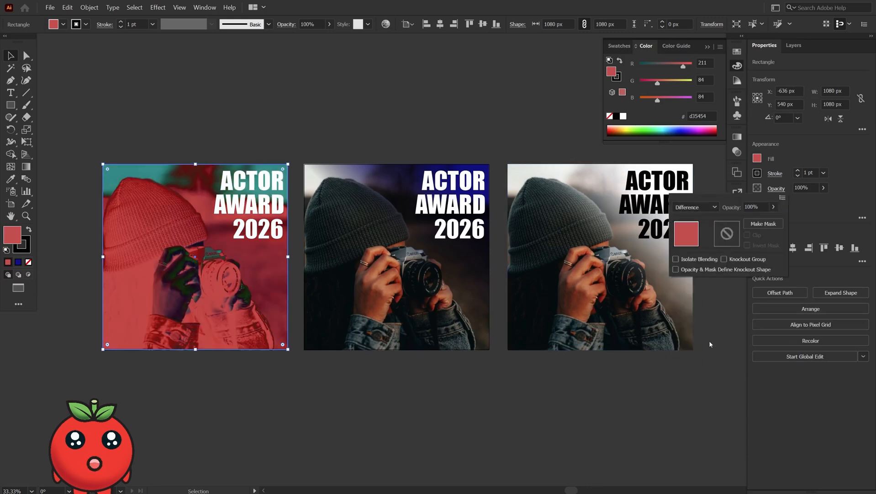
- Set the overlay's fill to bright red ff0606 in the Color Picker
{"action": "double_click", "coordinate": [7, 230]}
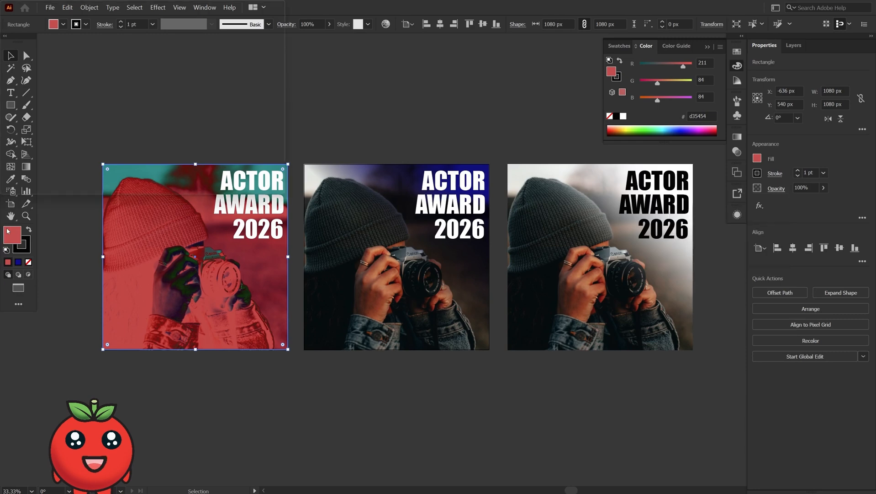
{"action": "left_click", "coordinate": [454, 183]}
{"action": "left_click", "coordinate": [567, 191]}
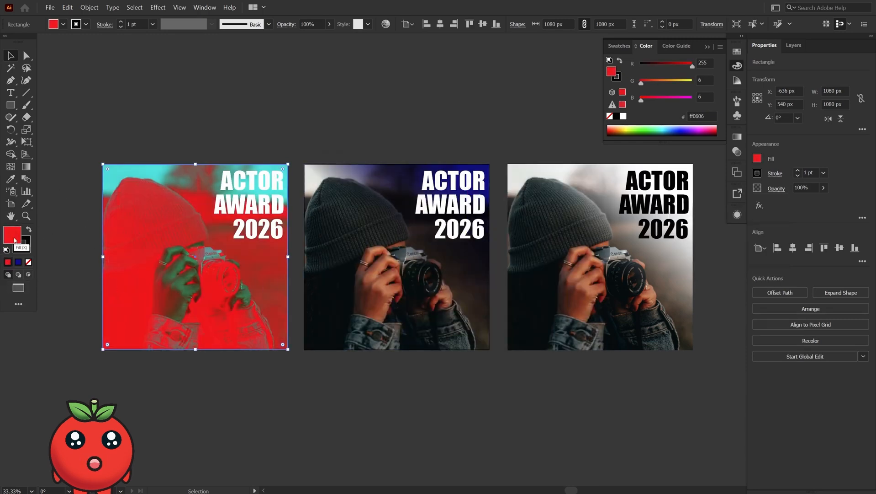
- Switch the overlay's blend mode to Exclusion
{"action": "left_click", "coordinate": [776, 188]}
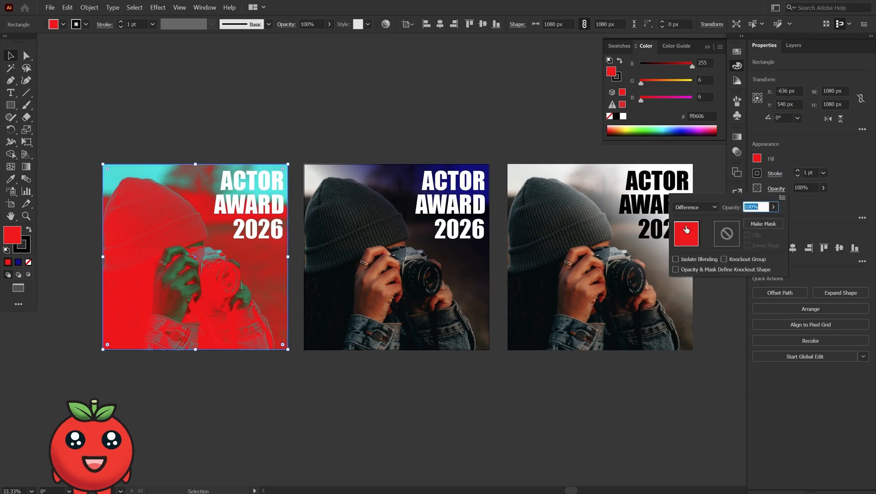
{"action": "left_click", "coordinate": [696, 207]}
{"action": "left_click", "coordinate": [702, 353]}
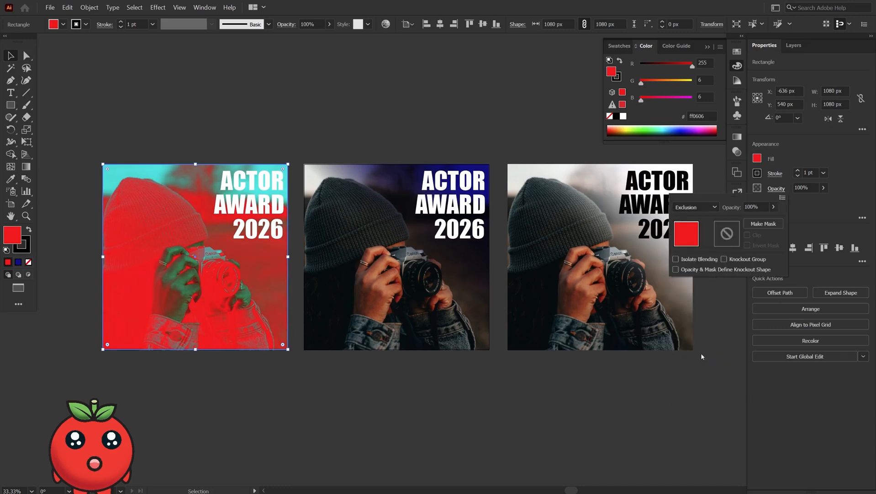
- Set the overlay's fill to purple 6613e8 by picking a new hue and shade
{"action": "double_click", "coordinate": [20, 239]}
{"action": "left_click_drag", "start_coordinate": [475, 252], "coordinate": [473, 223]}
{"action": "left_click_drag", "start_coordinate": [438, 216], "coordinate": [447, 200]}
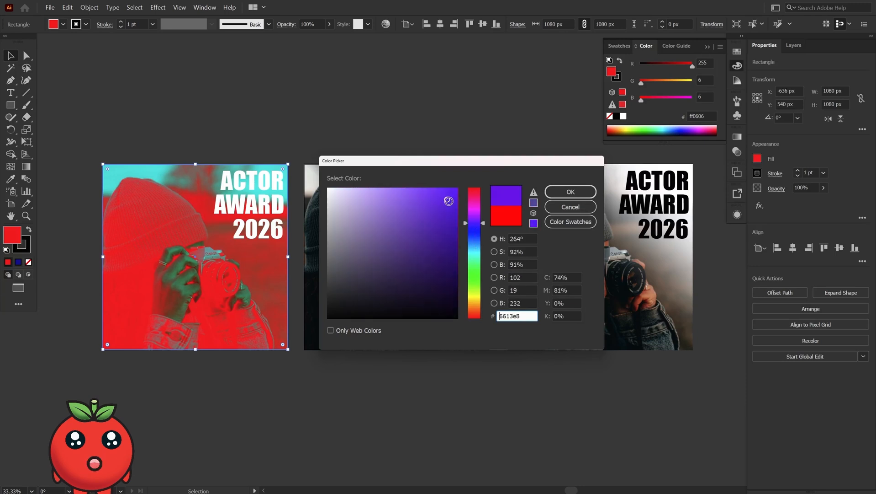
{"action": "left_click", "coordinate": [571, 192]}
- Set the purple overlay's blend mode to Hue
{"action": "left_click", "coordinate": [777, 188]}
{"action": "left_click", "coordinate": [715, 207]}
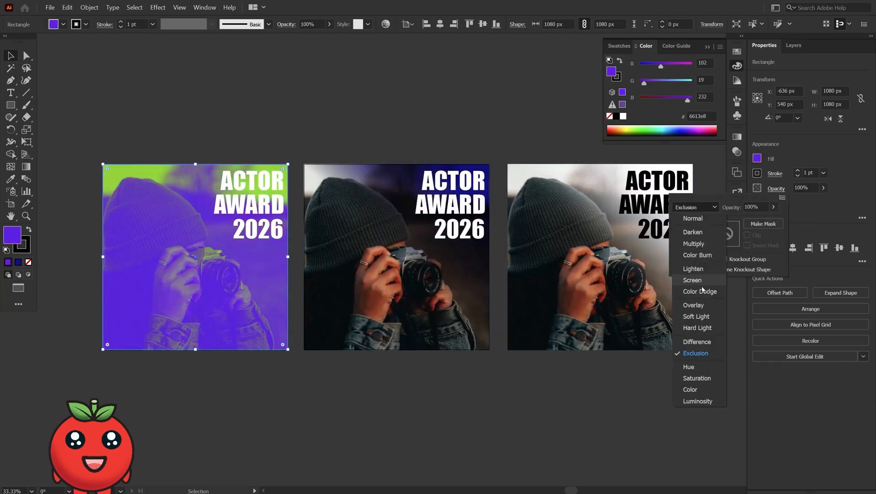
{"action": "left_click", "coordinate": [686, 367]}
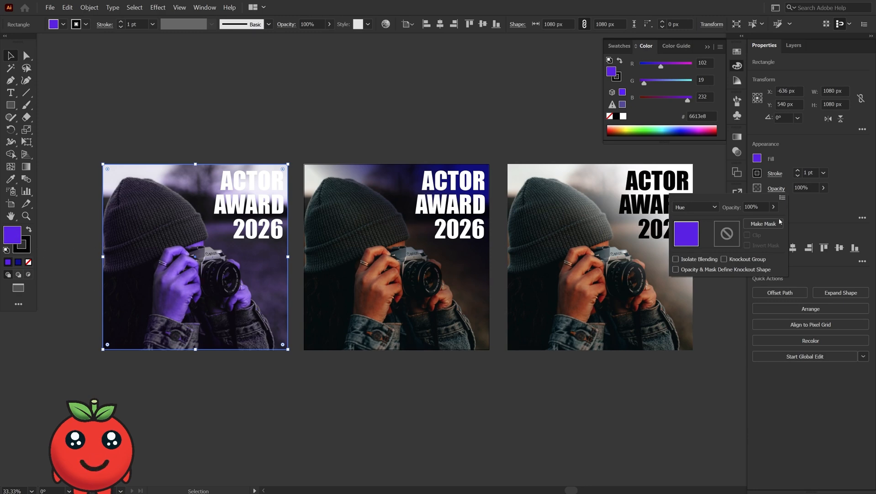
- Change the overlay's fill to green 15e550 in the Color Picker
{"action": "left_click", "coordinate": [12, 232]}
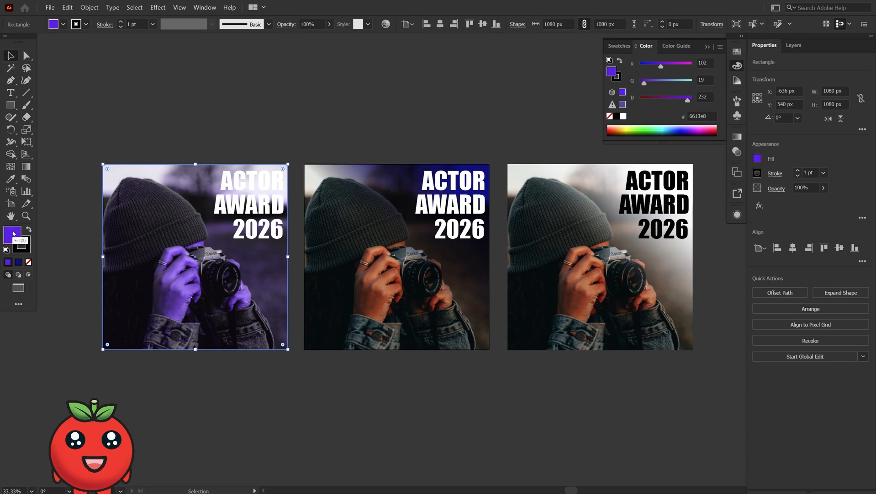
{"action": "double_click", "coordinate": [12, 232]}
{"action": "left_click_drag", "start_coordinate": [475, 230], "coordinate": [475, 271]}
{"action": "left_click", "coordinate": [571, 192]}
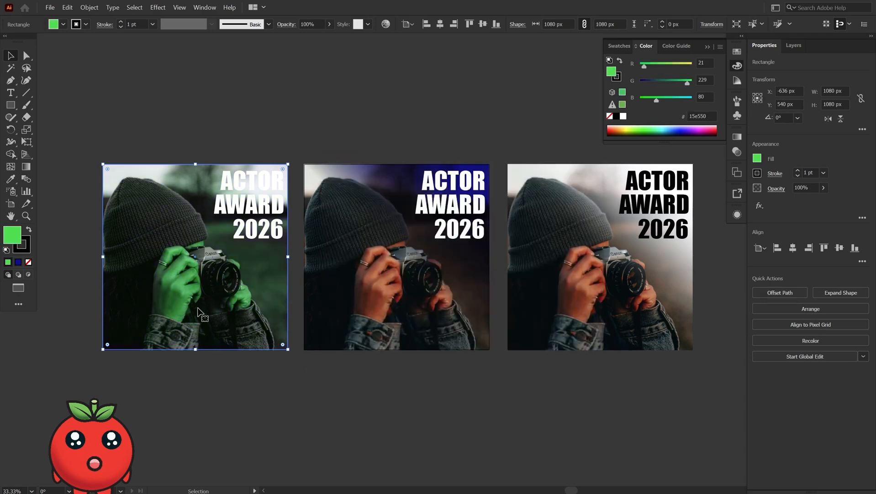
- Set the green overlay's blend mode to Saturation
{"action": "left_click", "coordinate": [776, 188]}
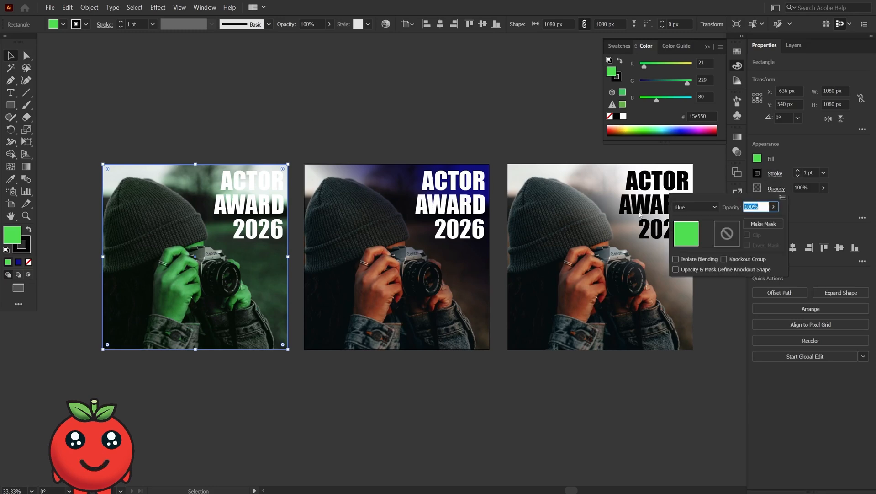
{"action": "left_click", "coordinate": [695, 207]}
{"action": "left_click", "coordinate": [698, 379]}
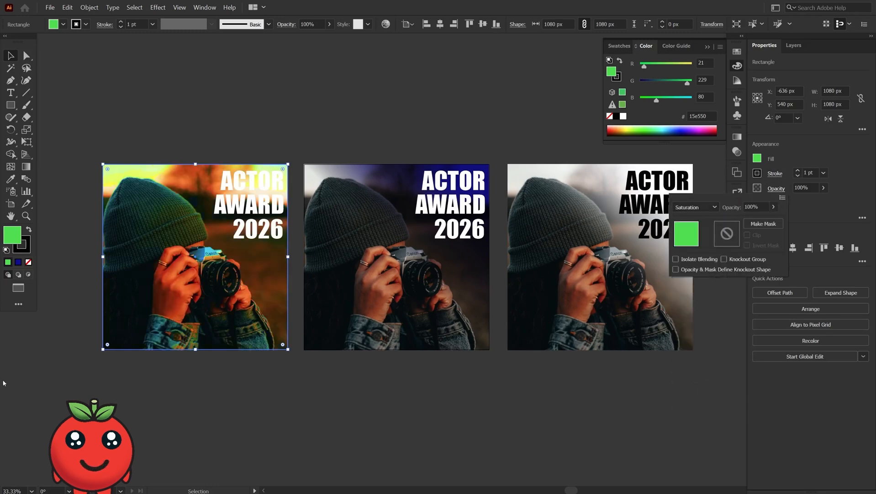
- Change the overlay's fill to bright blue 0820ff in the Color Picker
{"action": "double_click", "coordinate": [13, 240]}
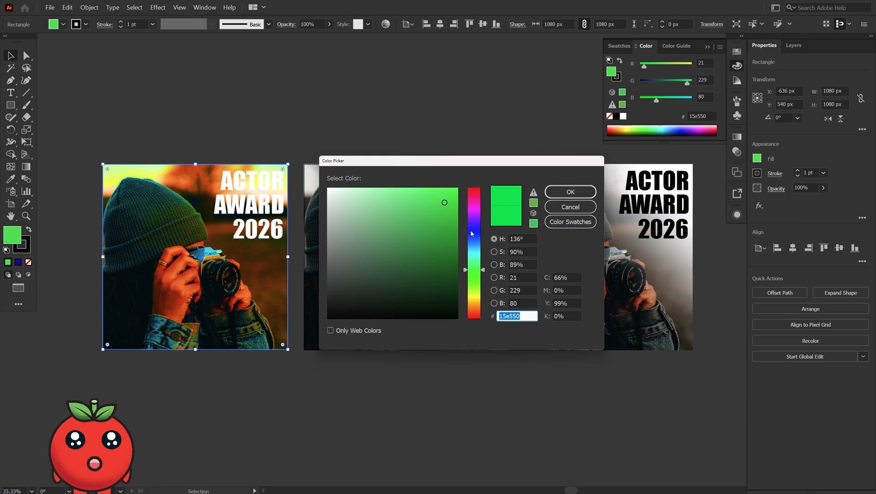
{"action": "mouse_move", "coordinate": [475, 271]}
{"action": "left_mouse_down"}
{"action": "mouse_move", "coordinate": [473, 217]}
{"action": "mouse_move", "coordinate": [474, 233]}
{"action": "left_mouse_up"}
{"action": "left_click_drag", "start_coordinate": [451, 201], "coordinate": [454, 187]}
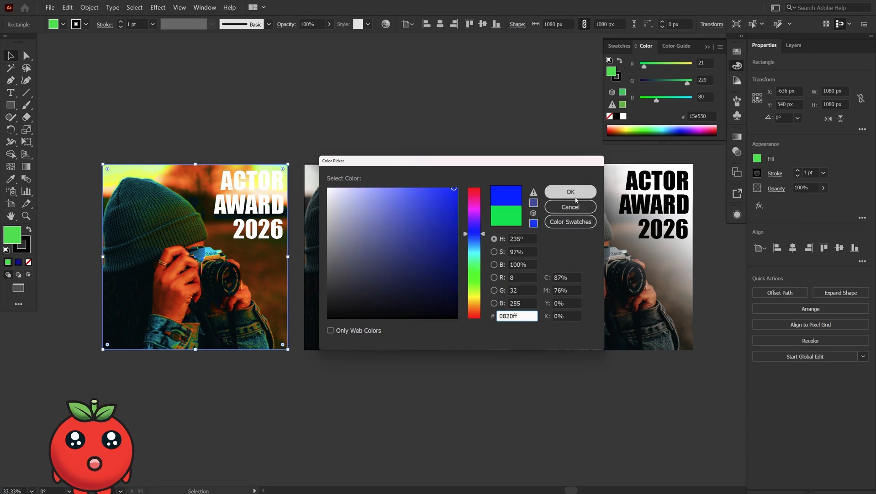
{"action": "left_click", "coordinate": [573, 193]}
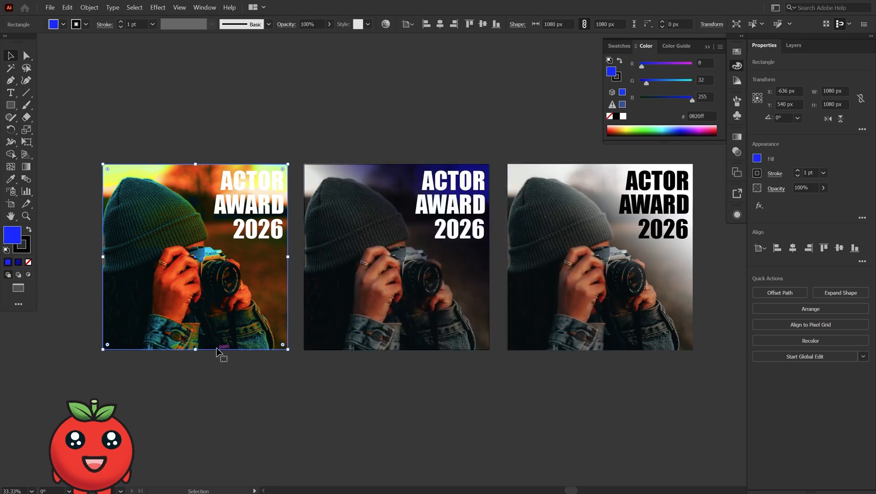
- Set the overlay's fill to near-white f3f5ff, then to pure white ffffff
{"action": "double_click", "coordinate": [12, 234]}
{"action": "left_click", "coordinate": [333, 187]}
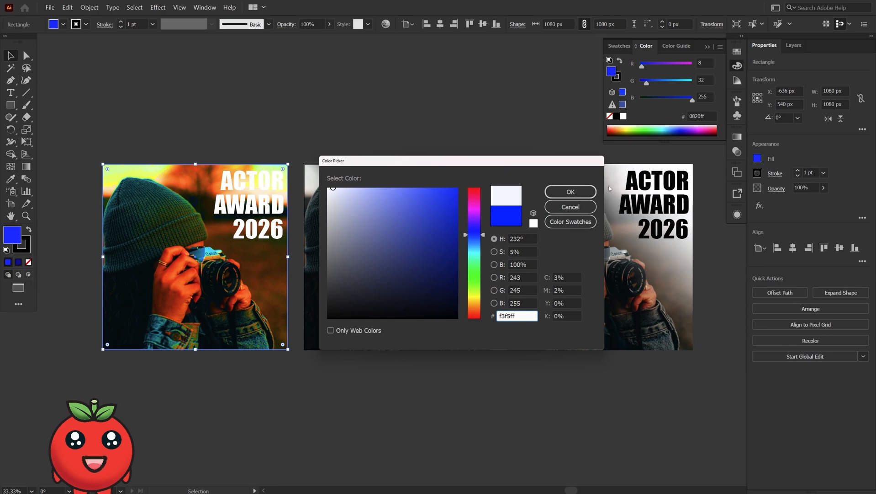
{"action": "left_click", "coordinate": [570, 192]}
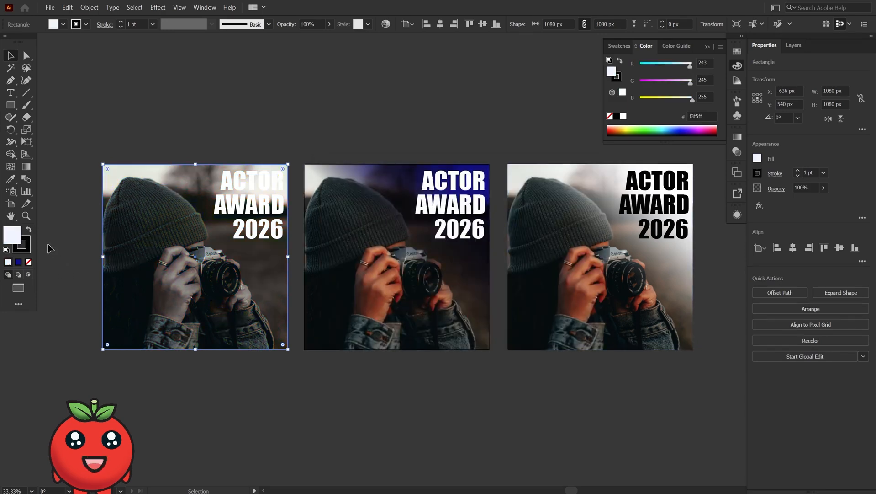
{"action": "double_click", "coordinate": [13, 235]}
{"action": "left_click", "coordinate": [326, 190]}
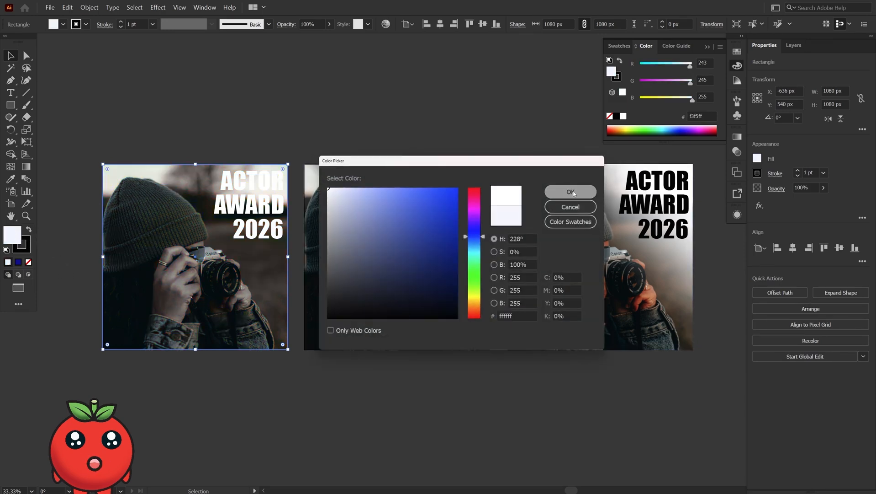
{"action": "left_click", "coordinate": [570, 192]}
- Set the overlay's fill to black 000000, then to dark blue 001b7f
{"action": "double_click", "coordinate": [14, 235]}
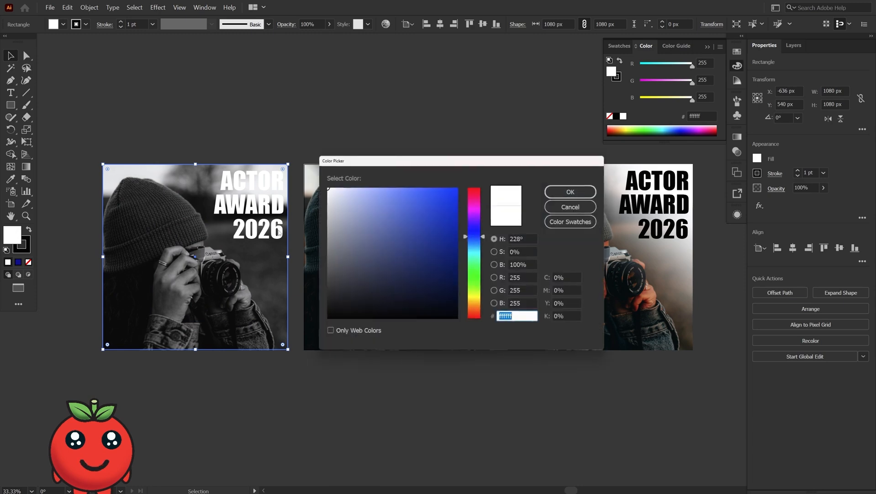
{"action": "left_click", "coordinate": [457, 317]}
{"action": "left_click", "coordinate": [571, 192]}
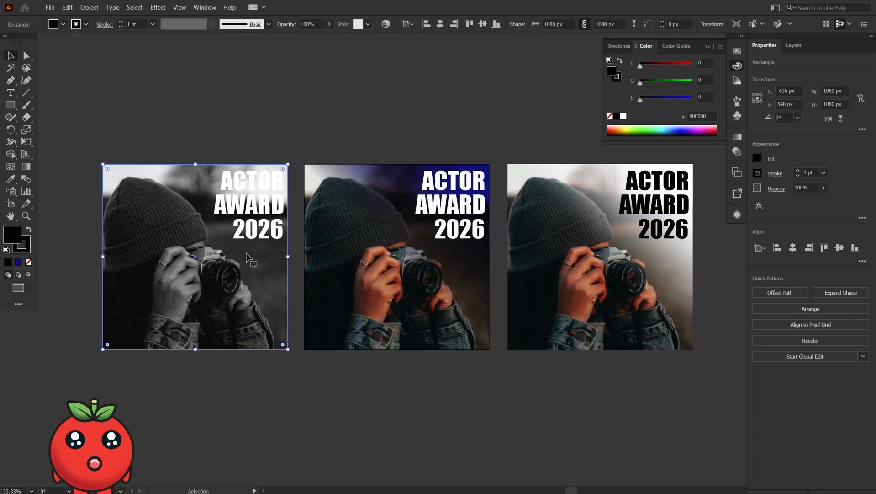
{"action": "double_click", "coordinate": [13, 235]}
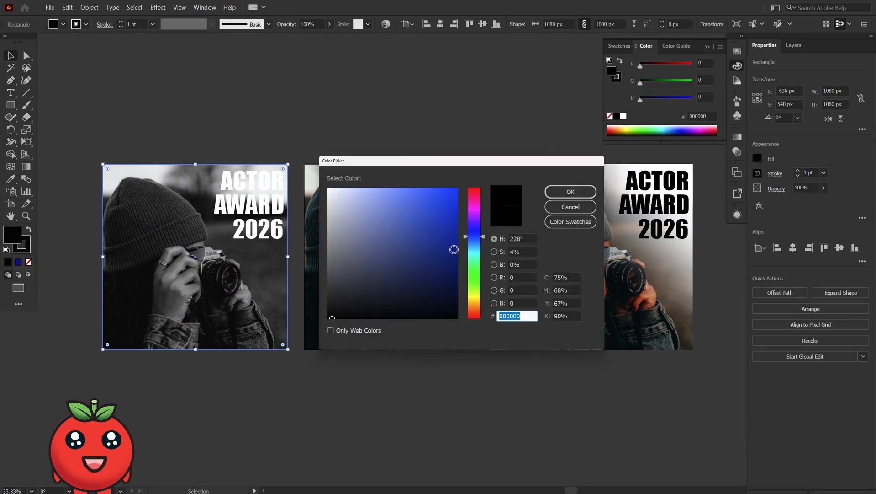
{"action": "left_click", "coordinate": [457, 253]}
{"action": "left_click", "coordinate": [571, 191]}
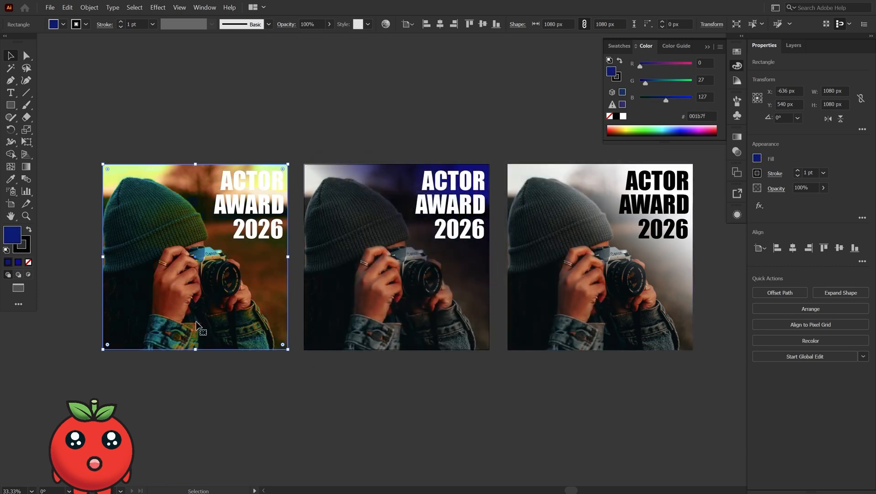
- Set the dark blue overlay's blend mode to Color
{"action": "left_click", "coordinate": [777, 188]}
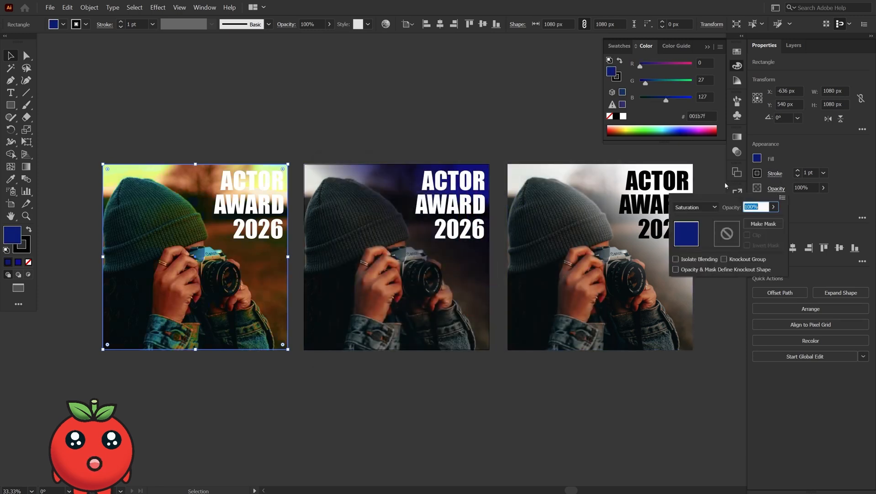
{"action": "left_click", "coordinate": [696, 207]}
{"action": "left_click", "coordinate": [692, 392]}
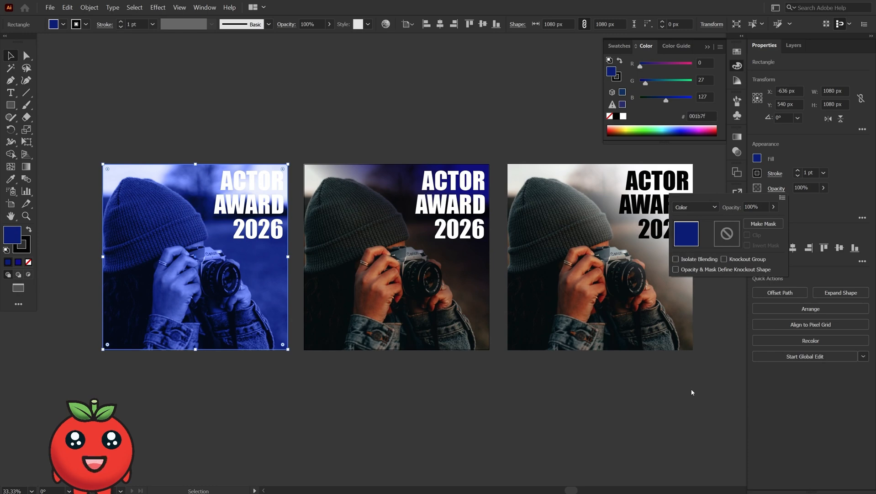
- Move the 2026 text, rotated 270°, to the first poster's lower-left corner
{"action": "left_click", "coordinate": [278, 379]}
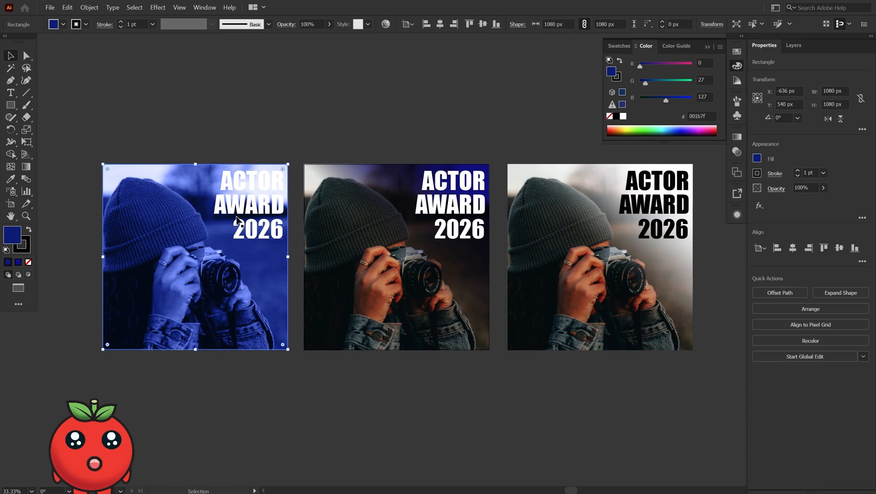
{"action": "left_click_drag", "start_coordinate": [273, 235], "coordinate": [94, 340]}
{"action": "left_click_drag", "start_coordinate": [128, 307], "coordinate": [121, 326]}
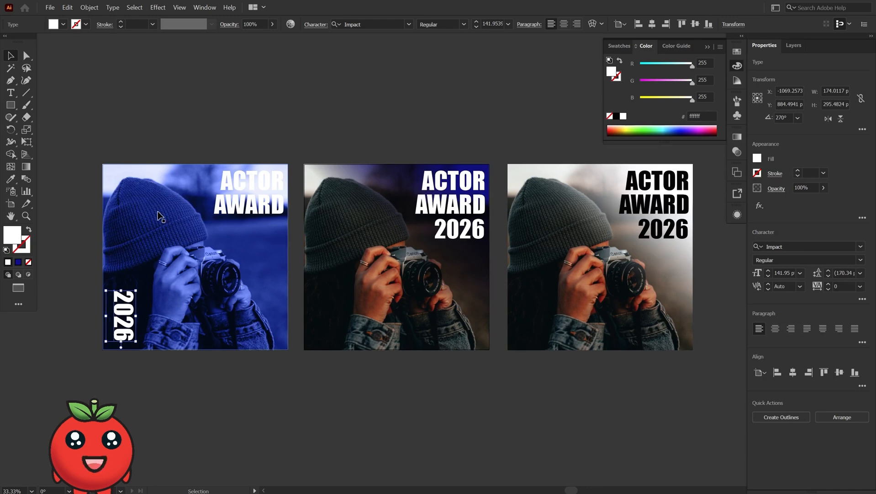
- Set the overlay's blend mode to Luminosity
{"action": "left_click", "coordinate": [777, 188]}
{"action": "left_click", "coordinate": [711, 207]}
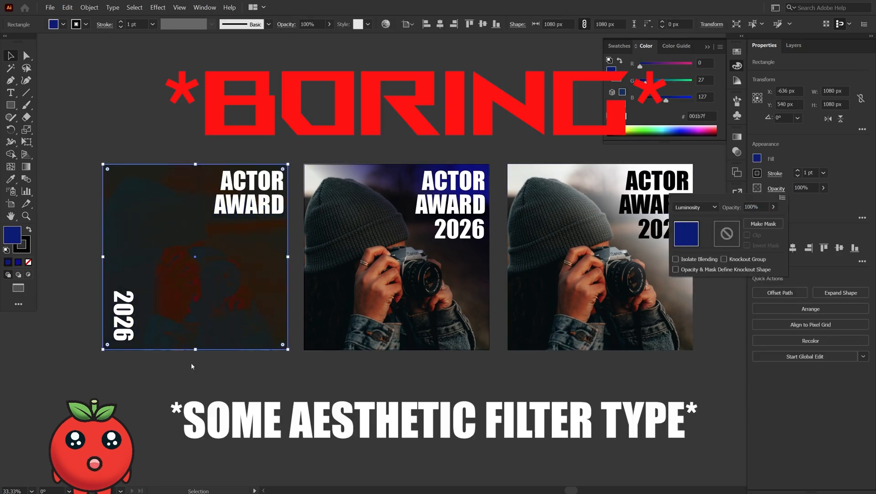
- Set the overlay's fill color to red ff0000
{"action": "double_click", "coordinate": [19, 228]}
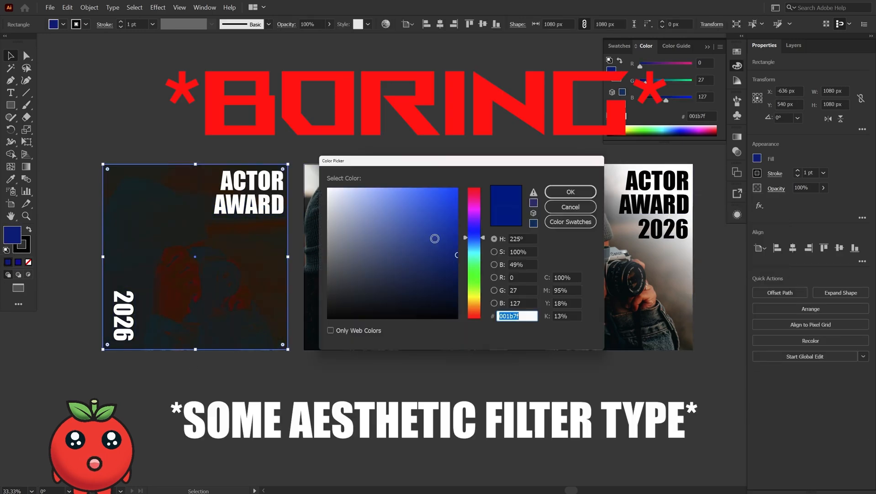
{"action": "type", "text": "ff0000"}
{"action": "left_click", "coordinate": [571, 192]}
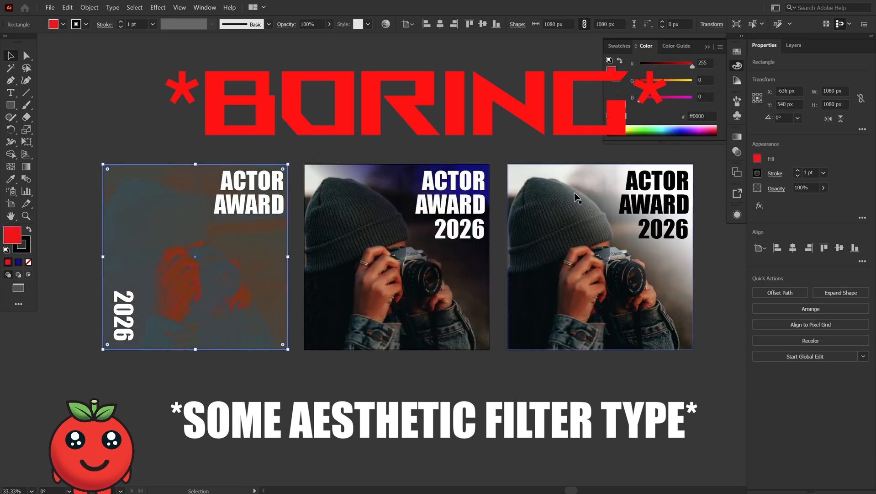
{"action": "left_click_drag", "start_coordinate": [188, 249], "coordinate": [175, 162]}
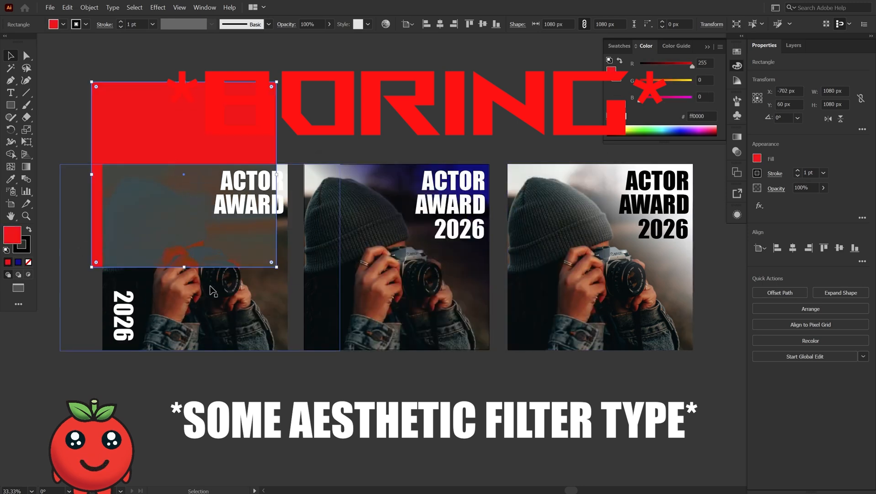
{"action": "key", "text": "ctrl+z"}
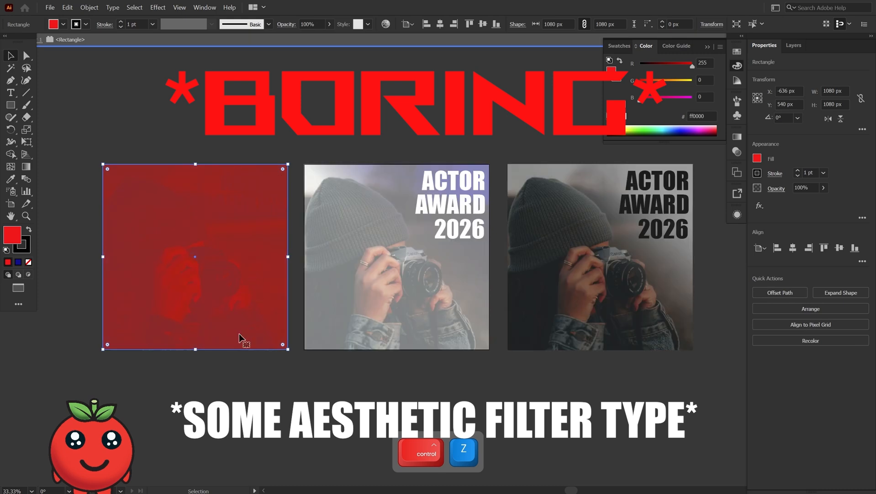
{"action": "key", "text": "Escape"}
{"action": "left_click", "coordinate": [228, 310]}
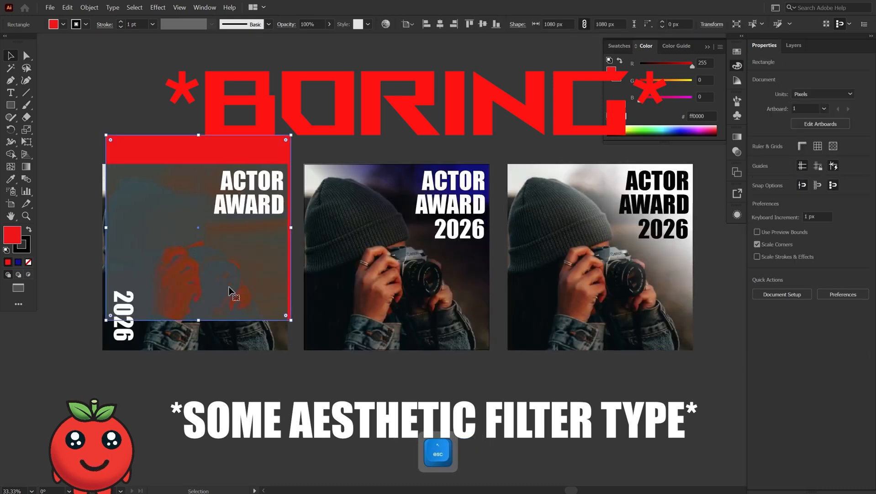
- Set the orange overlay's blend mode to Difference
{"action": "key", "text": "ctrl+equal"}
{"action": "key", "text": "ctrl+equal"}
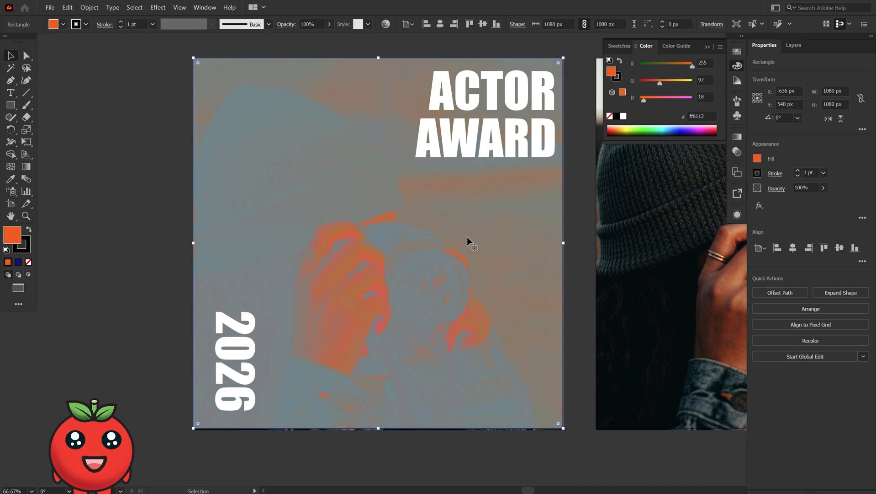
{"action": "left_click", "coordinate": [781, 189]}
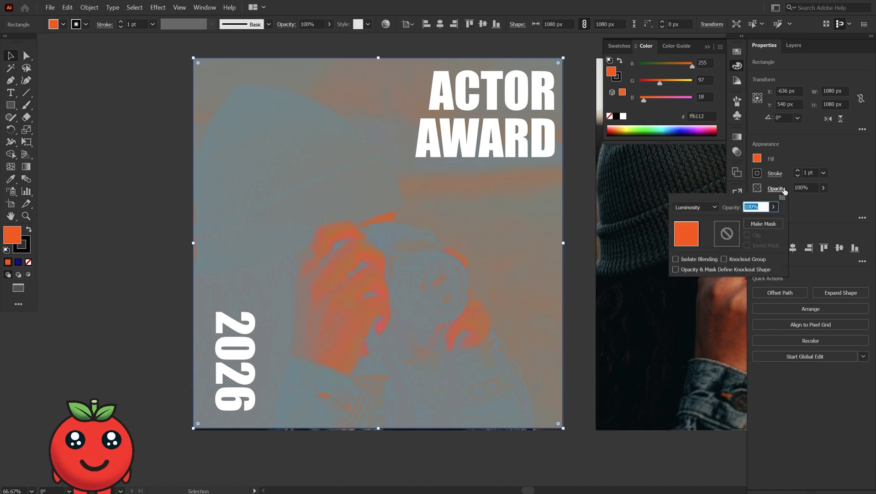
{"action": "left_click", "coordinate": [696, 207]}
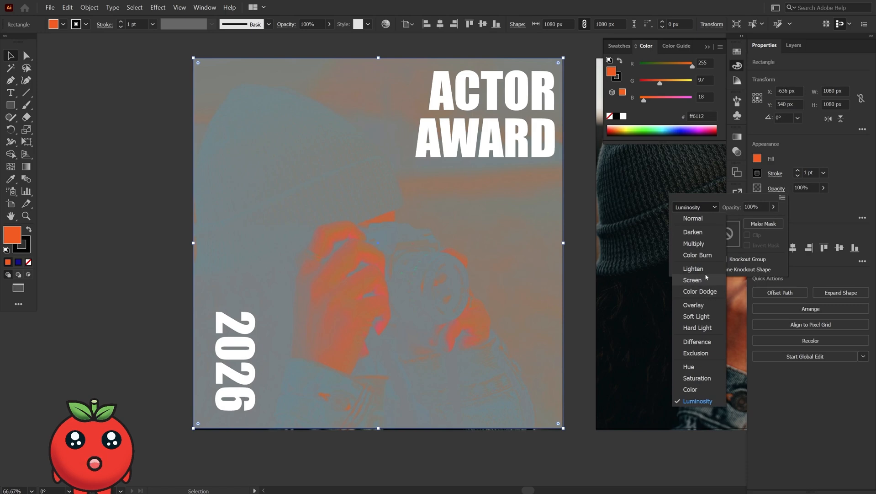
{"action": "left_click", "coordinate": [697, 342]}
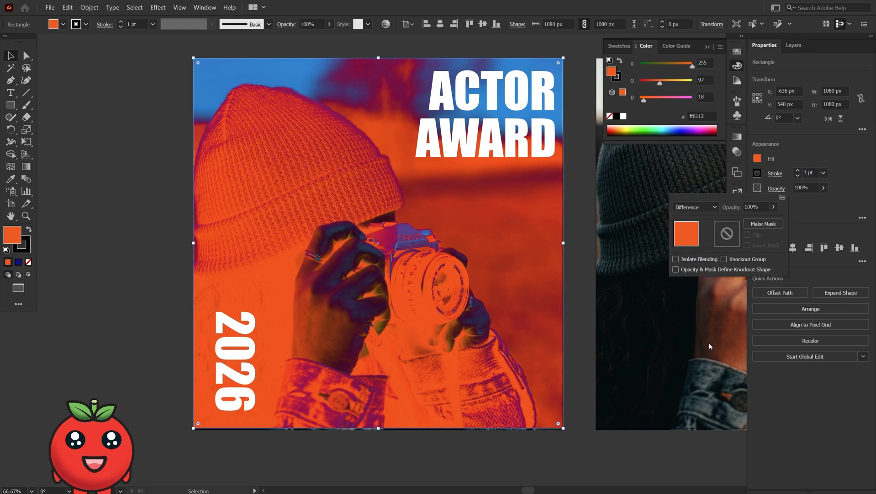
- Change the overlay's blend mode to Exclusion
{"action": "left_click", "coordinate": [698, 207]}
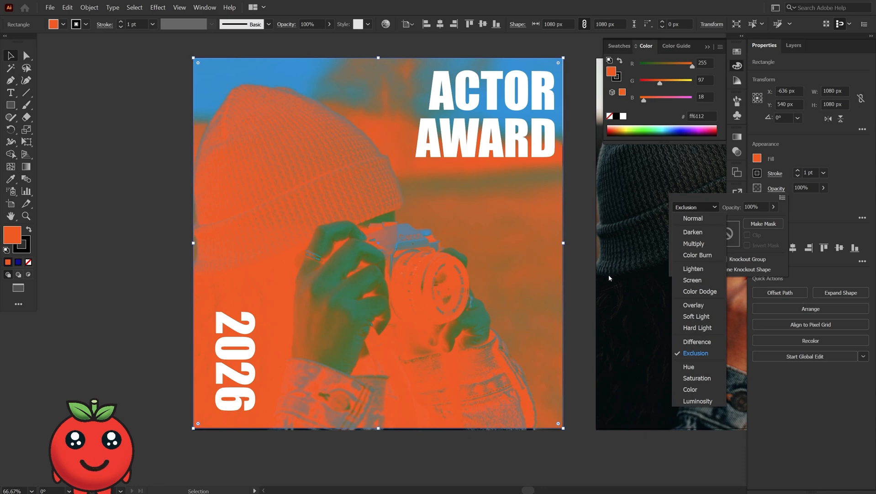
{"action": "left_click", "coordinate": [157, 284]}
{"action": "left_click", "coordinate": [169, 408]}
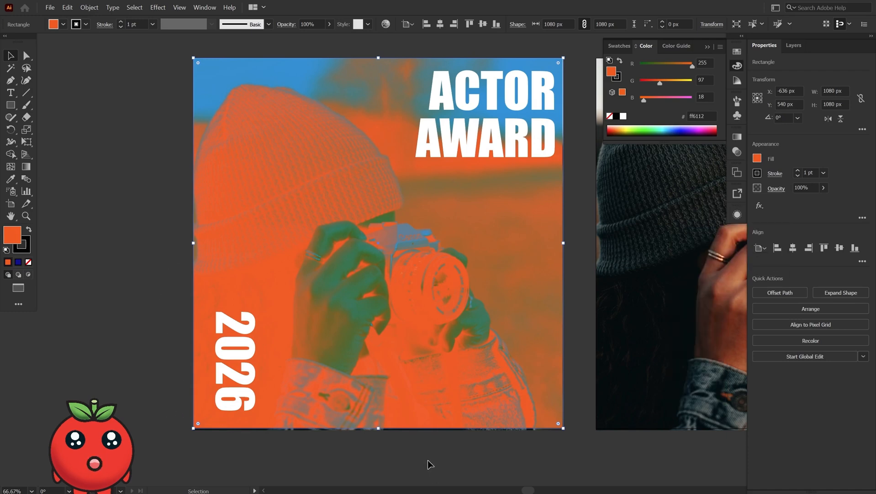
- Paste the brush-stroke image and move it beside the first poster
{"action": "key", "text": "ctrl+v"}
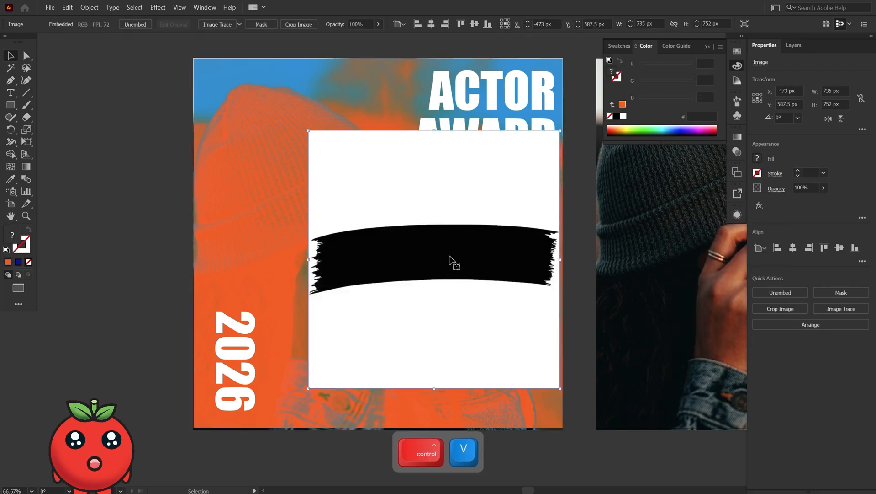
{"action": "mouse_move", "coordinate": [444, 244]}
{"action": "left_mouse_down"}
{"action": "mouse_move", "coordinate": [325, 291]}
{"action": "mouse_move", "coordinate": [195, 239]}
{"action": "left_mouse_up"}
{"action": "key", "text": "space"}
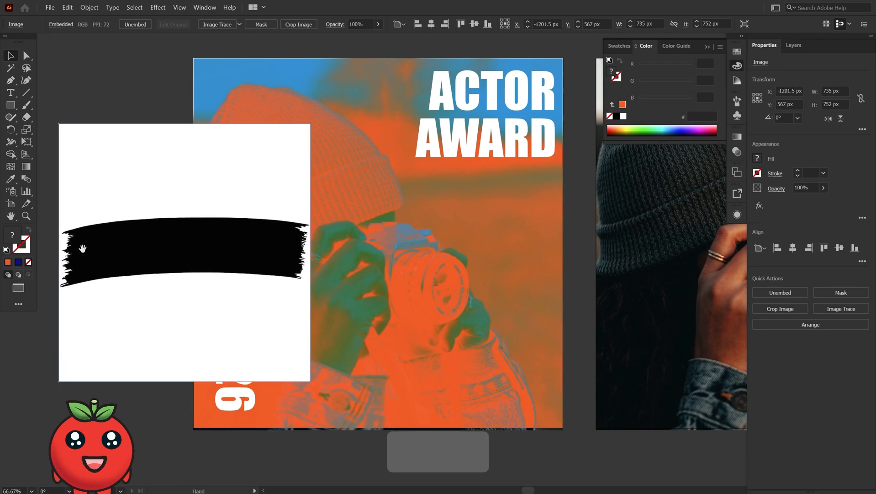
{"action": "mouse_move", "coordinate": [98, 247]}
{"action": "left_mouse_down"}
{"action": "mouse_move", "coordinate": [377, 202]}
{"action": "mouse_move", "coordinate": [266, 246]}
{"action": "left_mouse_up"}
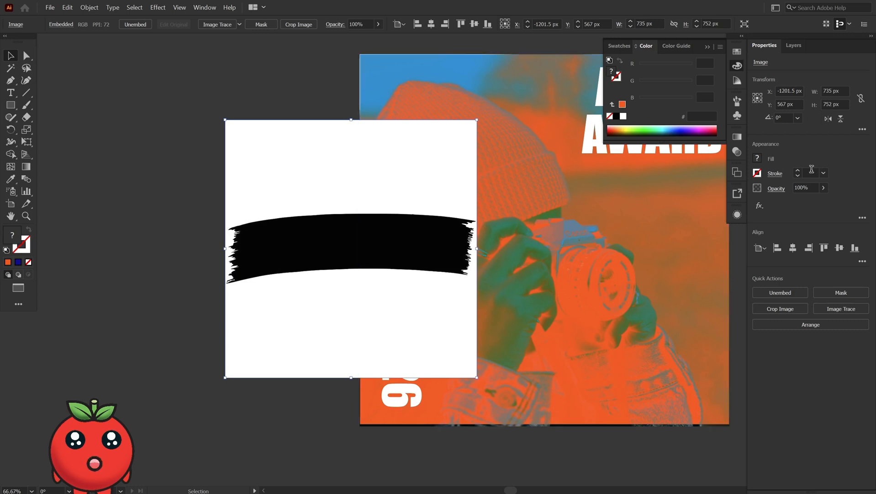
- Set the brush-stroke image's blend mode to Multiply
{"action": "left_click", "coordinate": [777, 191]}
{"action": "left_click", "coordinate": [695, 207]}
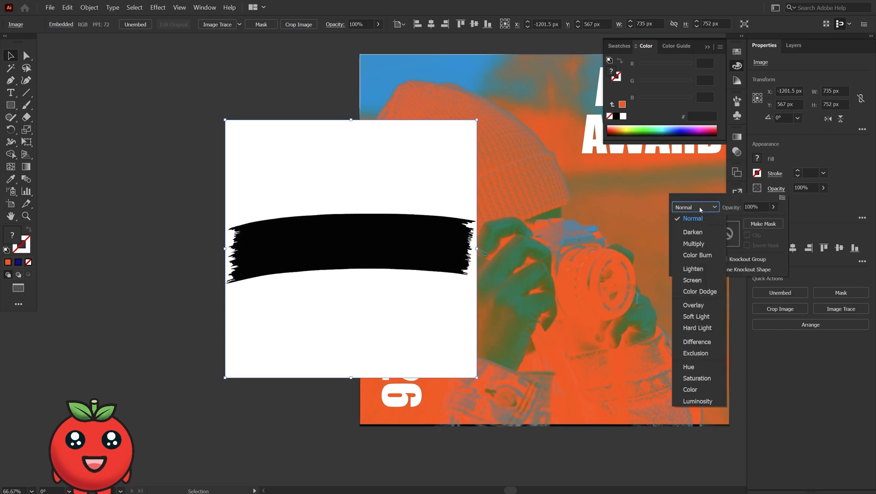
{"action": "left_click", "coordinate": [692, 243]}
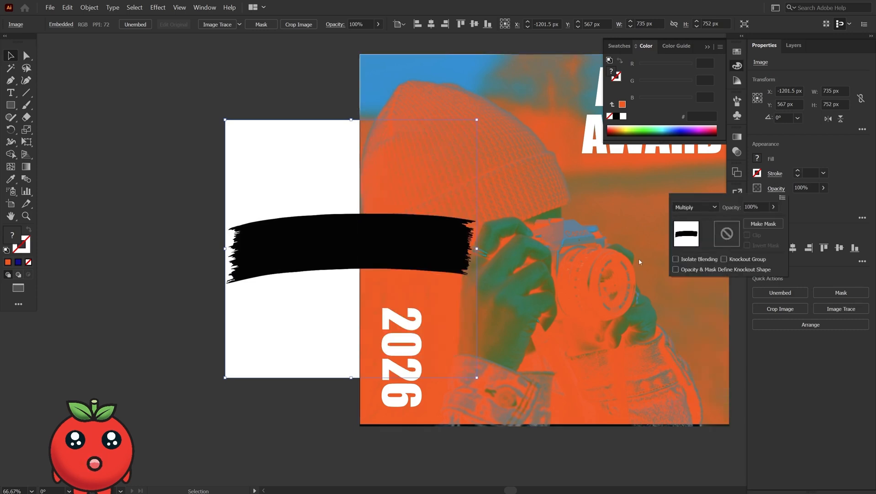
- Move the brush stroke across the subject's face and scale it proportionally to about 833 px wide
{"action": "left_click", "coordinate": [309, 249]}
{"action": "mouse_move", "coordinate": [322, 227]}
{"action": "left_mouse_down"}
{"action": "mouse_move", "coordinate": [382, 278]}
{"action": "mouse_move", "coordinate": [446, 254]}
{"action": "mouse_move", "coordinate": [506, 259]}
{"action": "mouse_move", "coordinate": [370, 269]}
{"action": "mouse_move", "coordinate": [304, 260]}
{"action": "mouse_move", "coordinate": [502, 276]}
{"action": "mouse_move", "coordinate": [489, 265]}
{"action": "mouse_move", "coordinate": [538, 255]}
{"action": "mouse_move", "coordinate": [528, 242]}
{"action": "left_mouse_up"}
{"action": "mouse_move", "coordinate": [613, 247]}
{"action": "left_mouse_down"}
{"action": "mouse_move", "coordinate": [333, 260]}
{"action": "mouse_move", "coordinate": [264, 279]}
{"action": "mouse_move", "coordinate": [322, 256]}
{"action": "mouse_move", "coordinate": [351, 263]}
{"action": "left_mouse_up"}
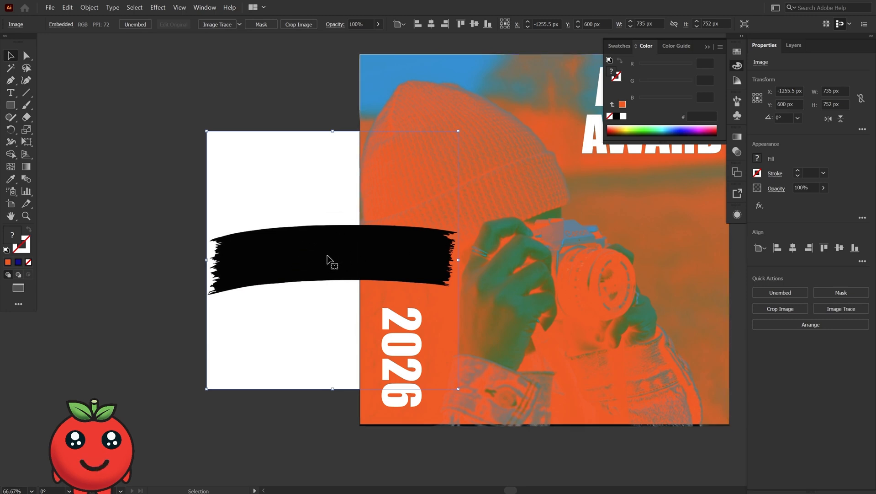
{"action": "left_click_drag", "start_coordinate": [333, 250], "coordinate": [366, 264]}
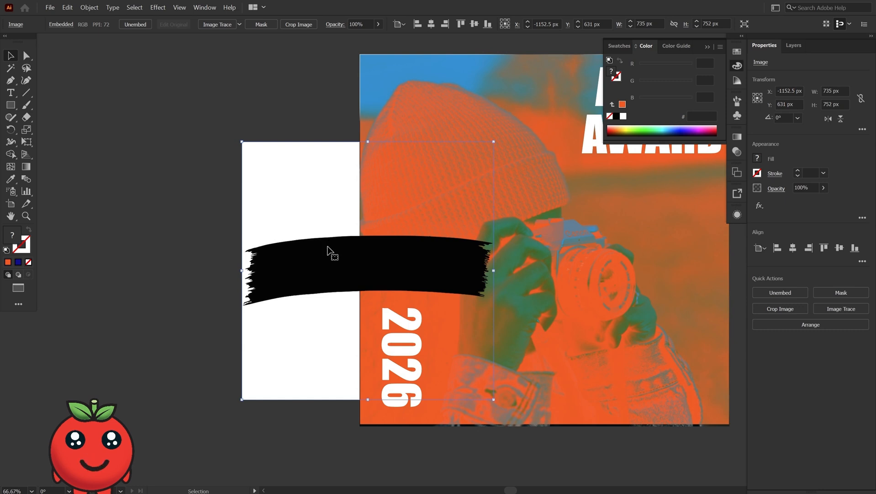
{"action": "mouse_move", "coordinate": [319, 270]}
{"action": "left_mouse_down"}
{"action": "mouse_move", "coordinate": [412, 247]}
{"action": "mouse_move", "coordinate": [488, 241]}
{"action": "left_mouse_up"}
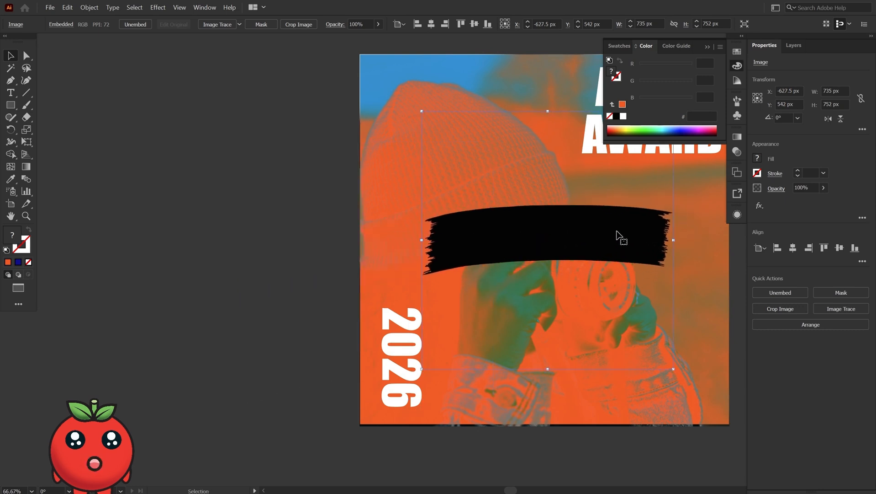
{"action": "key", "text": "space"}
{"action": "mouse_move", "coordinate": [600, 226]}
{"action": "left_mouse_down"}
{"action": "mouse_move", "coordinate": [492, 247]}
{"action": "mouse_move", "coordinate": [529, 259]}
{"action": "left_mouse_up"}
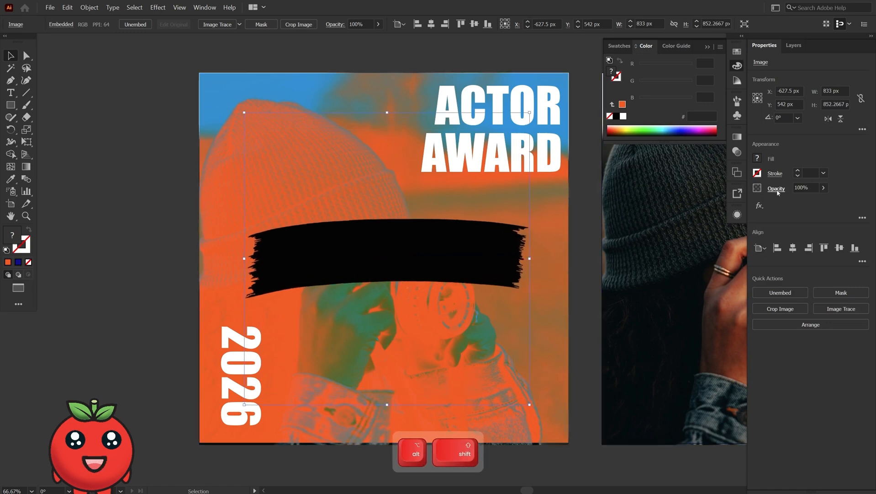
- Change the brush-stroke image's blend mode to Screen
{"action": "left_click", "coordinate": [776, 188]}
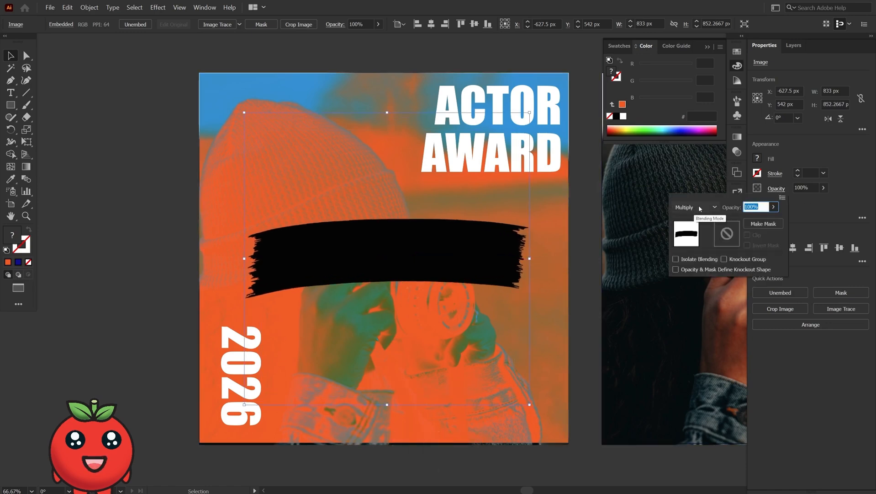
{"action": "left_click", "coordinate": [699, 208]}
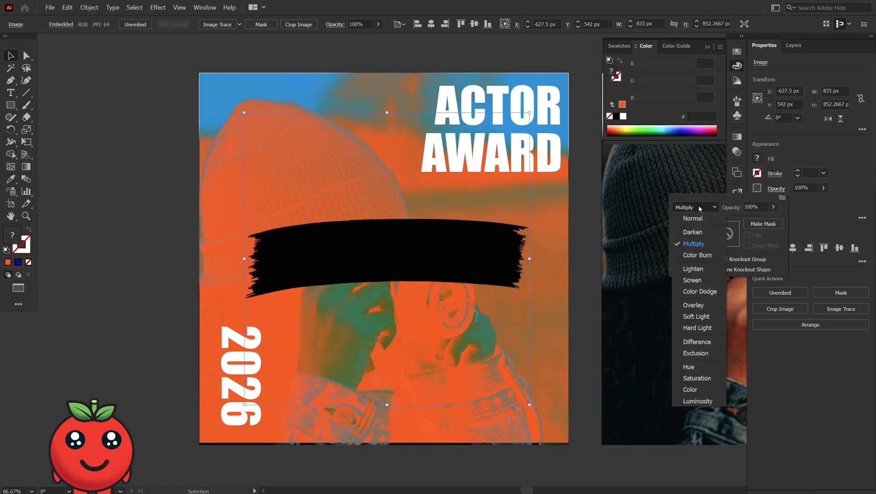
{"action": "left_click", "coordinate": [695, 281]}
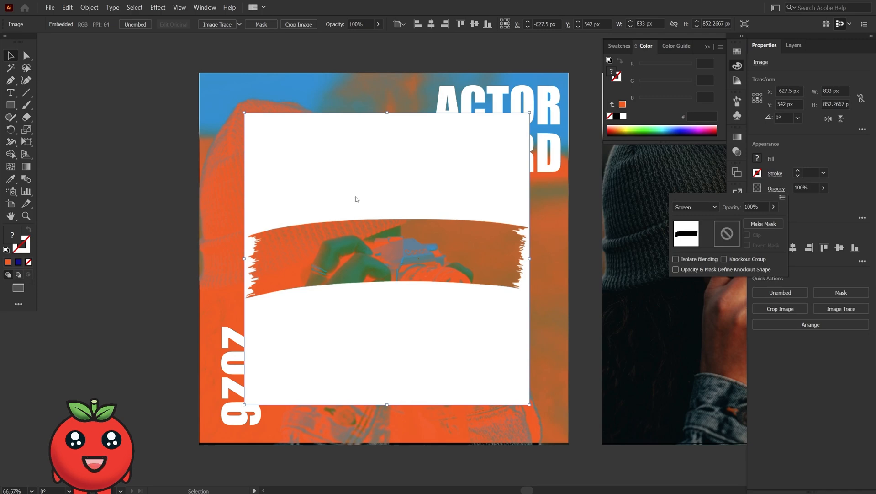
- Enlarge the brush-stroke image to about 1087 px wide, covering the poster
{"action": "left_click_drag", "start_coordinate": [530, 259], "coordinate": [574, 274]}
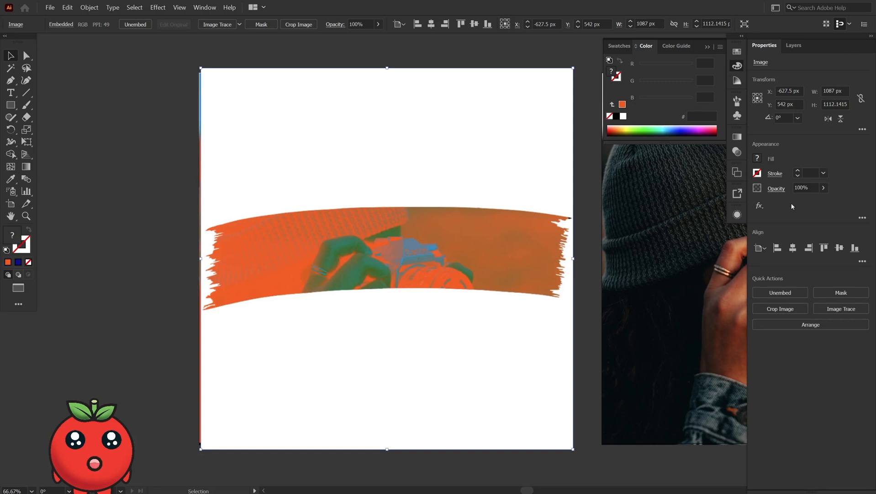
{"action": "left_click", "coordinate": [594, 178]}
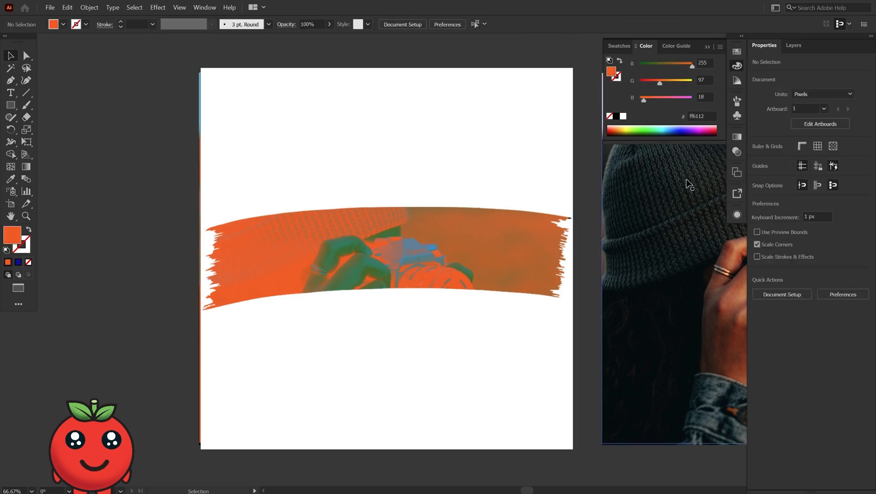
{"action": "left_click", "coordinate": [226, 219]}
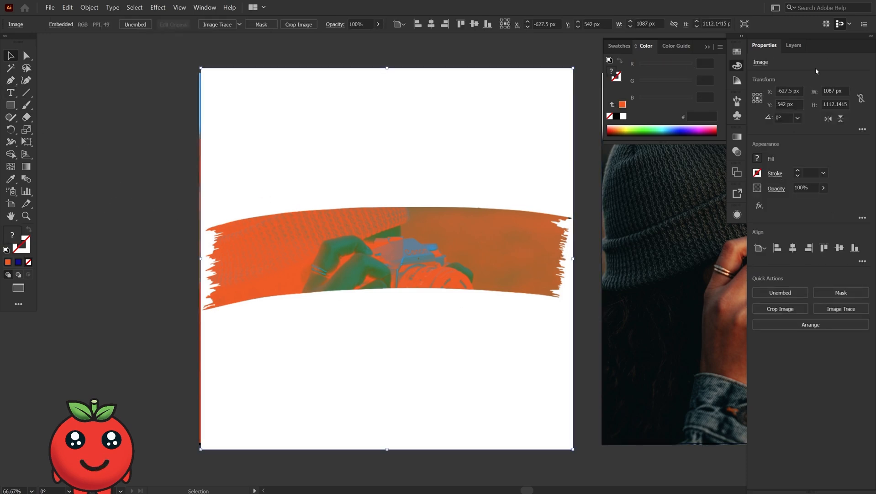
{"action": "left_click", "coordinate": [776, 173]}
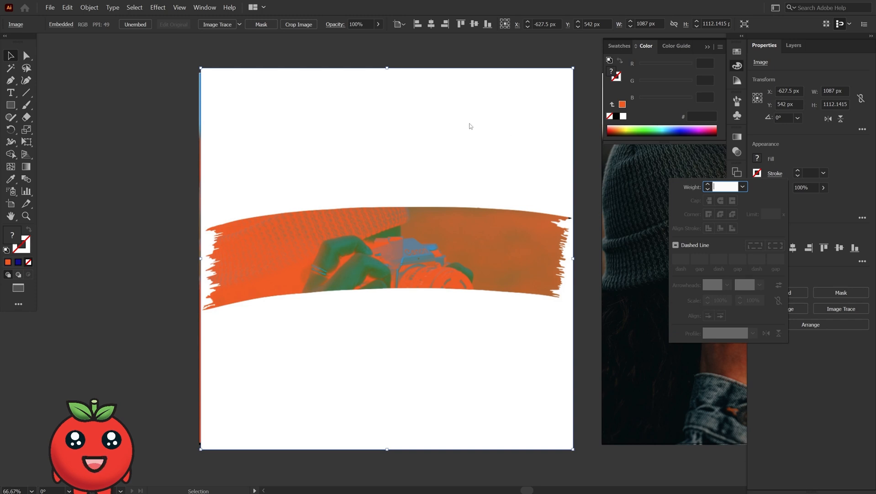
{"action": "key", "text": "Escape"}
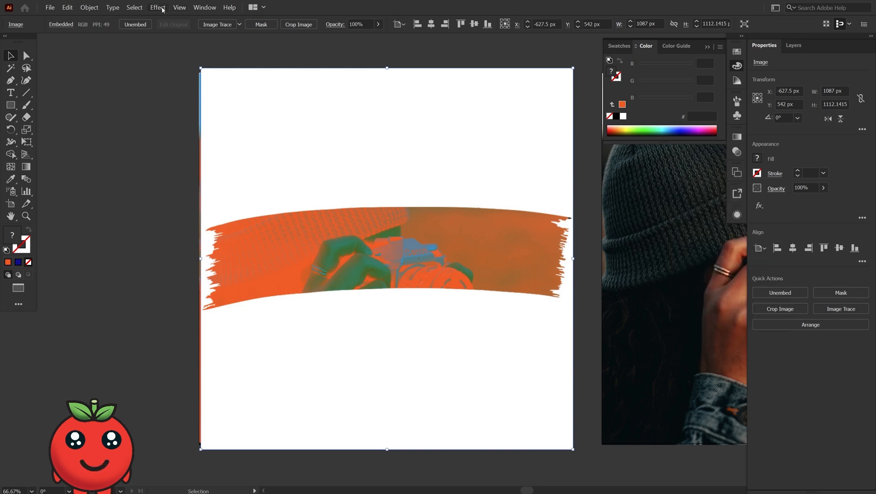
{"action": "left_click", "coordinate": [83, 7]}
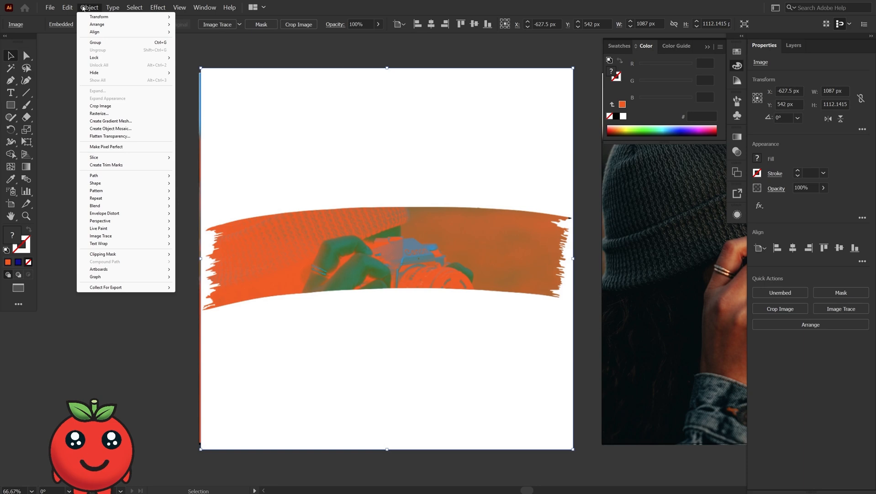
{"action": "mouse_move", "coordinate": [174, 5]}
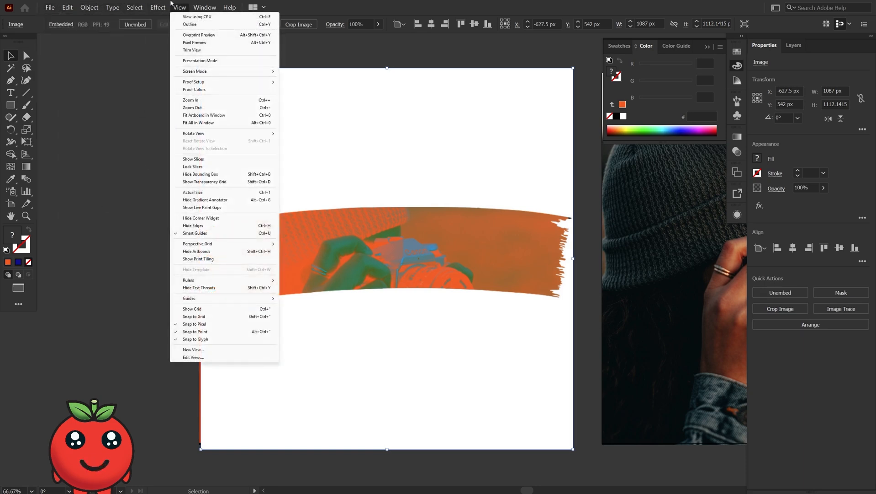
{"action": "left_click", "coordinate": [109, 159]}
{"action": "left_click", "coordinate": [110, 161]}
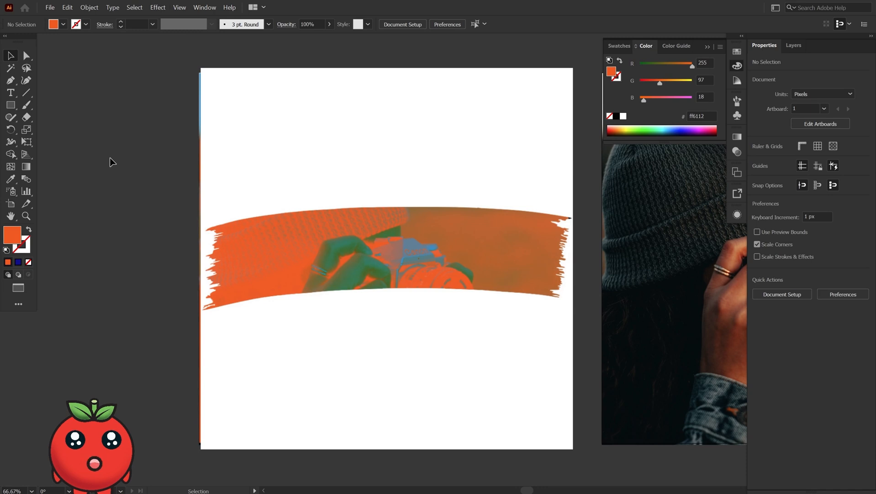